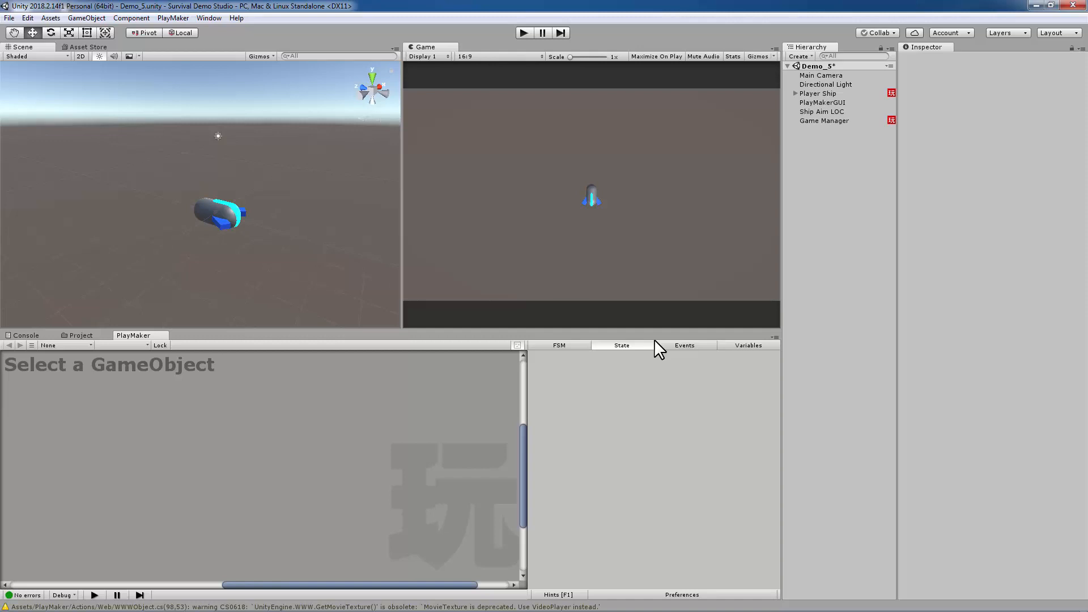
# Step: Add a Particle System to the scene and reset its transform
pyautogui.rightClick(802, 138)
pyautogui.click(831, 275)
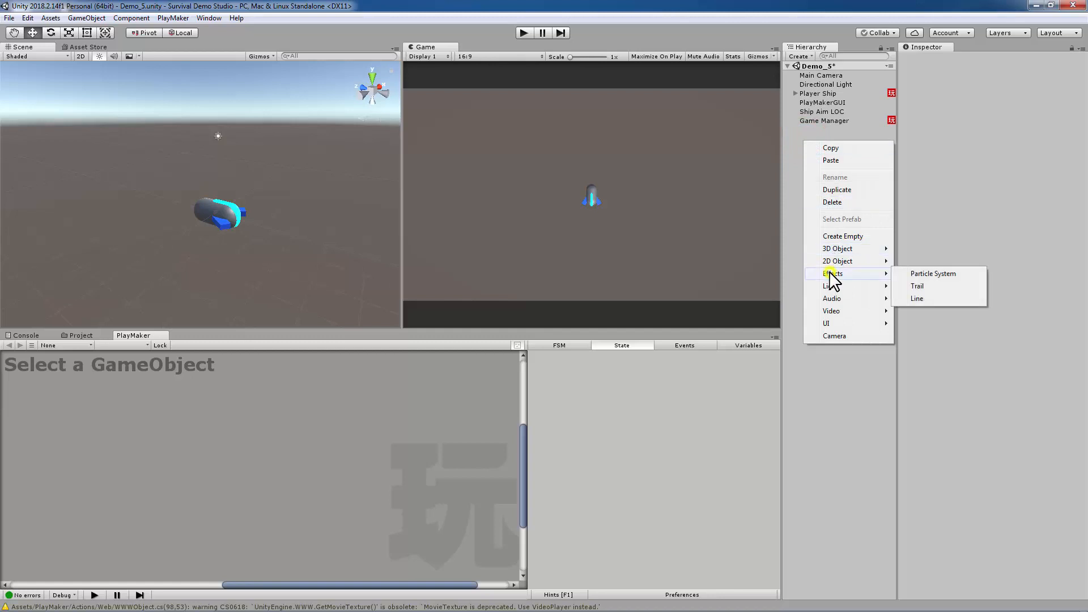
pyautogui.click(931, 273)
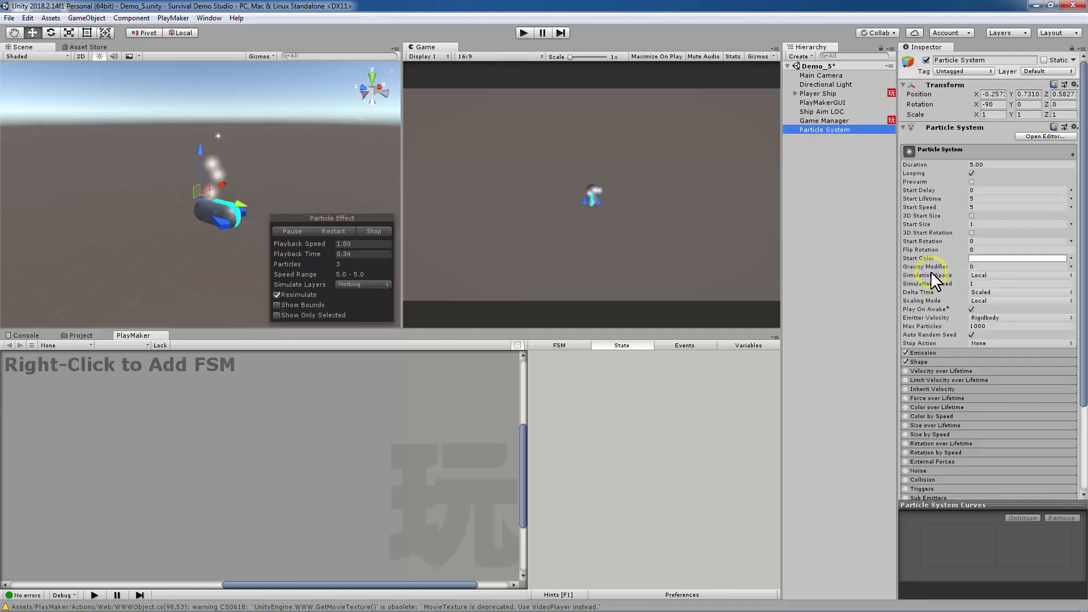
pyautogui.click(1075, 84)
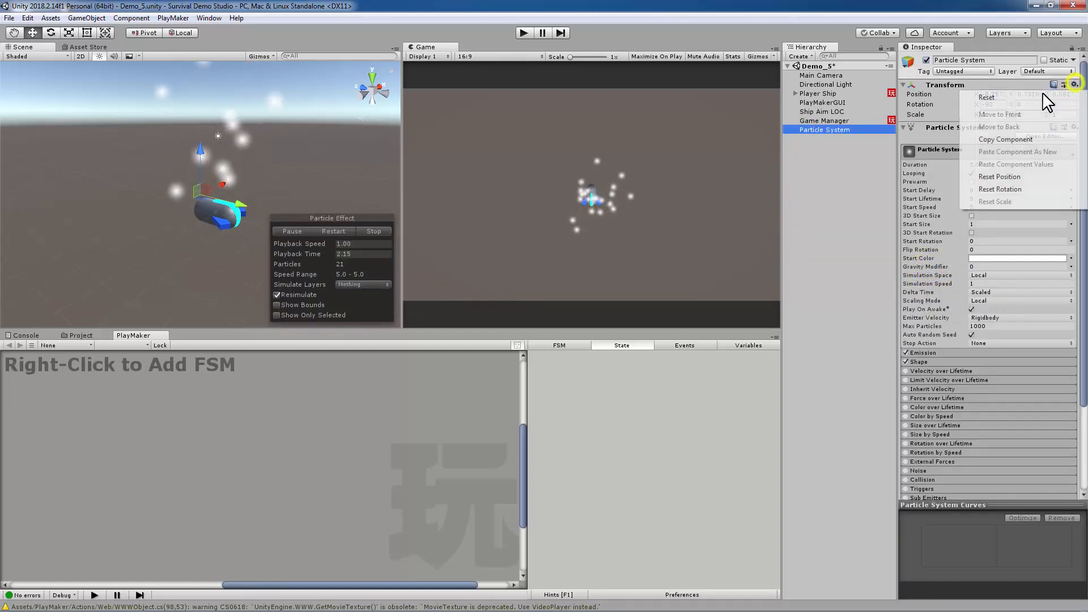
pyautogui.click(1020, 94)
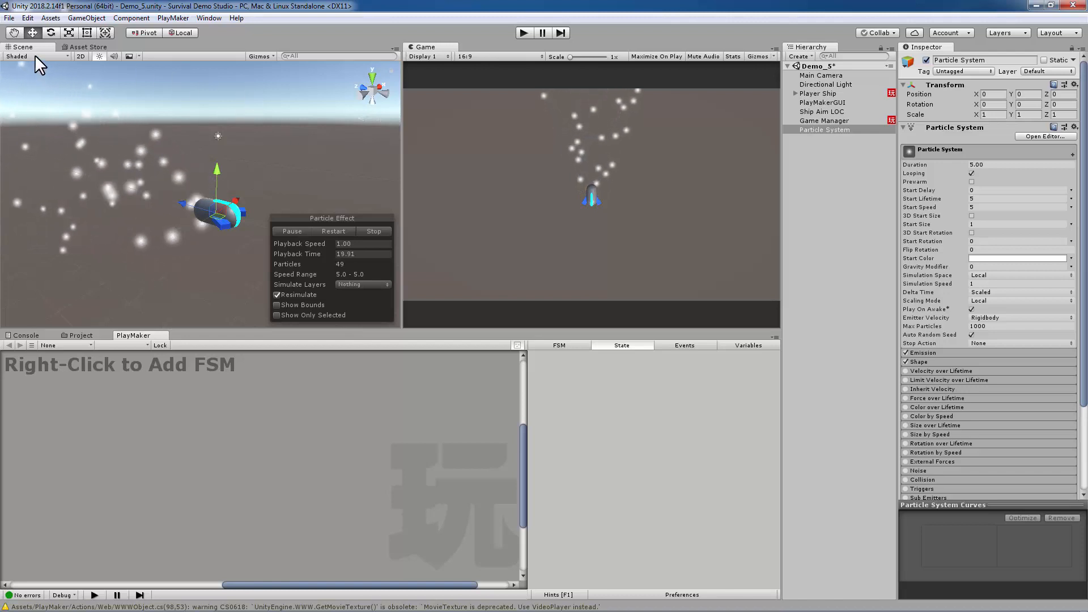
# Step: Switch the Scene view's Selection Outline on and back off with the Particle System selected
pyautogui.click(260, 56)
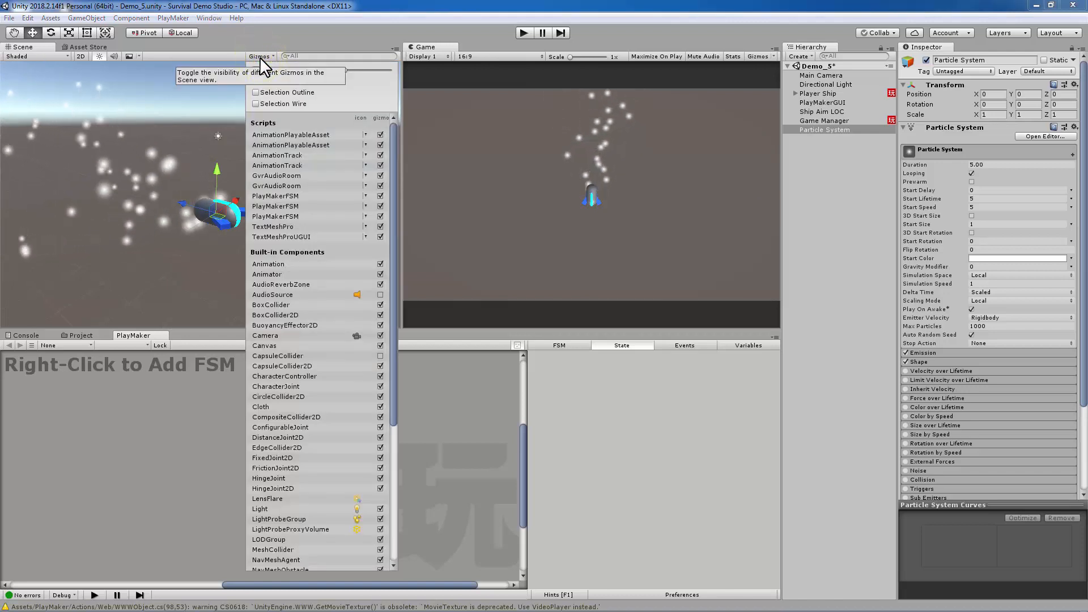
pyautogui.click(294, 91)
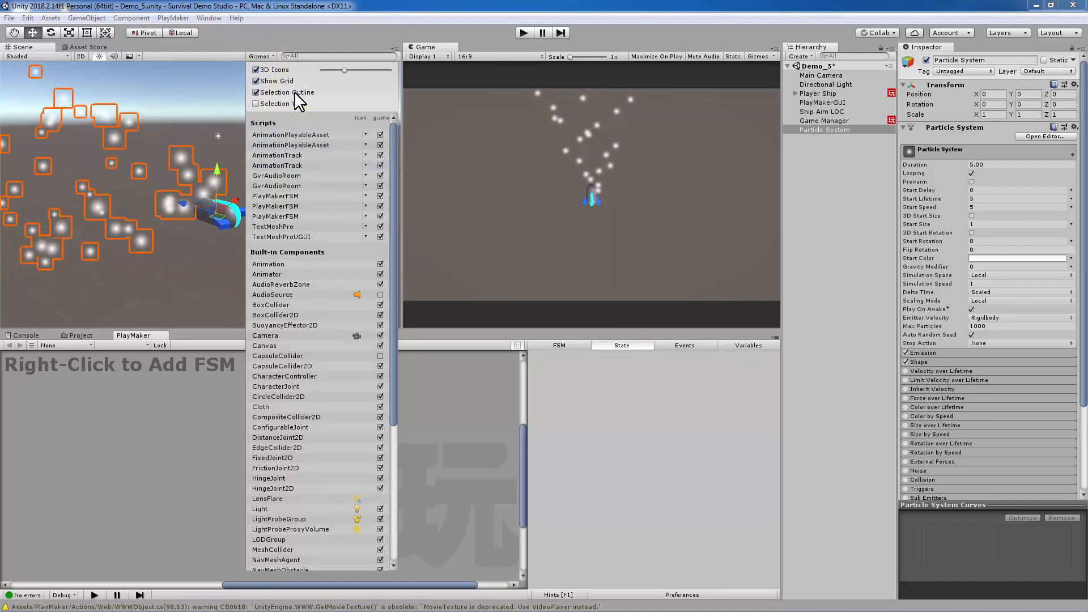
pyautogui.click(295, 91)
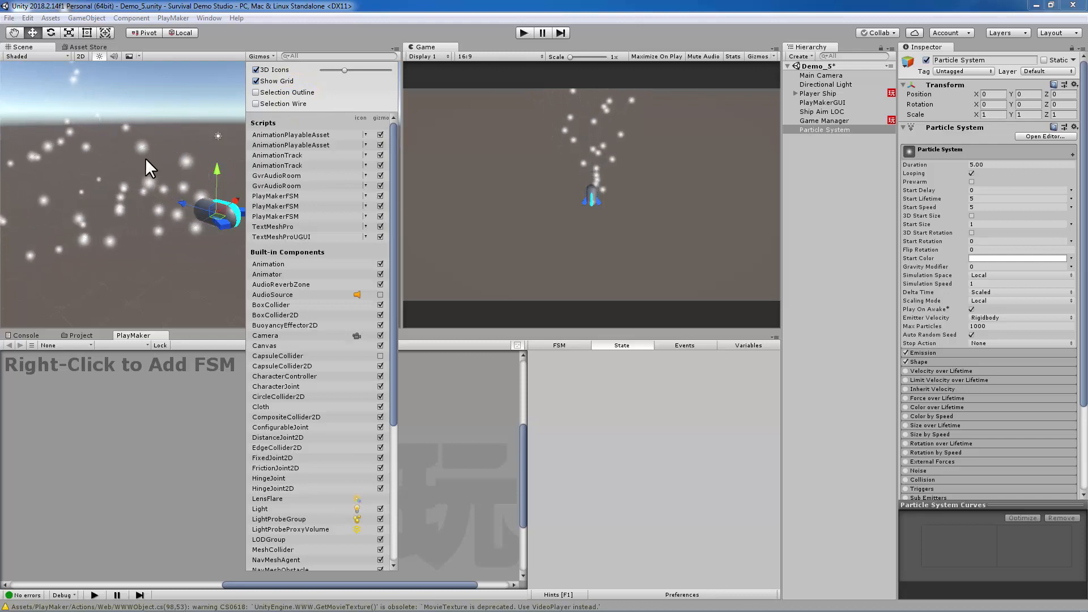
pyautogui.click(826, 130)
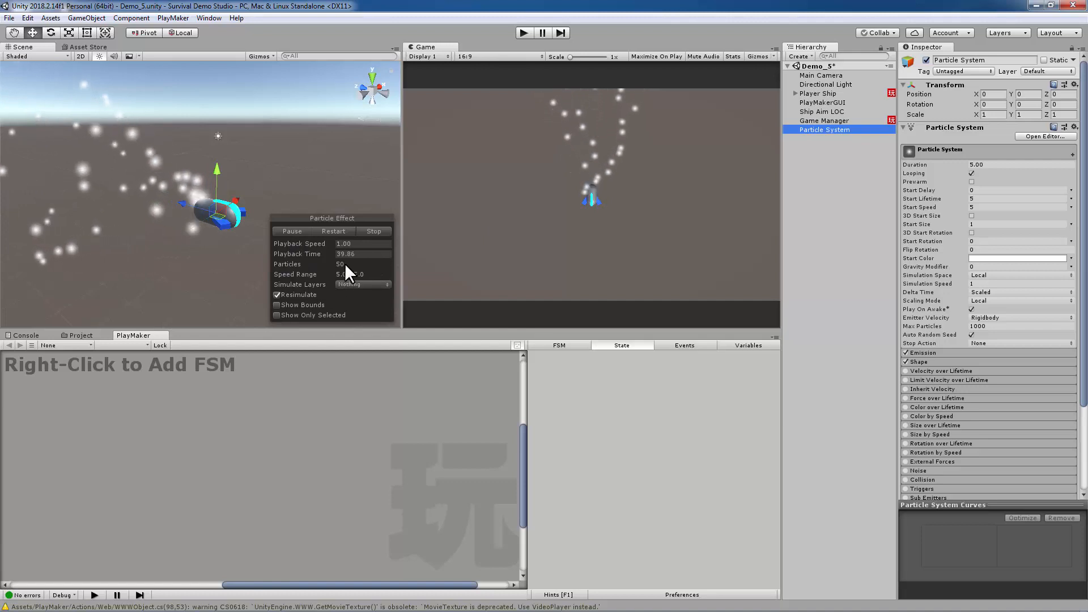
# Step: Preview the particle effect by restarting, stopping and playing it, and reselect the Particle System
pyautogui.click(294, 230)
pyautogui.click(340, 231)
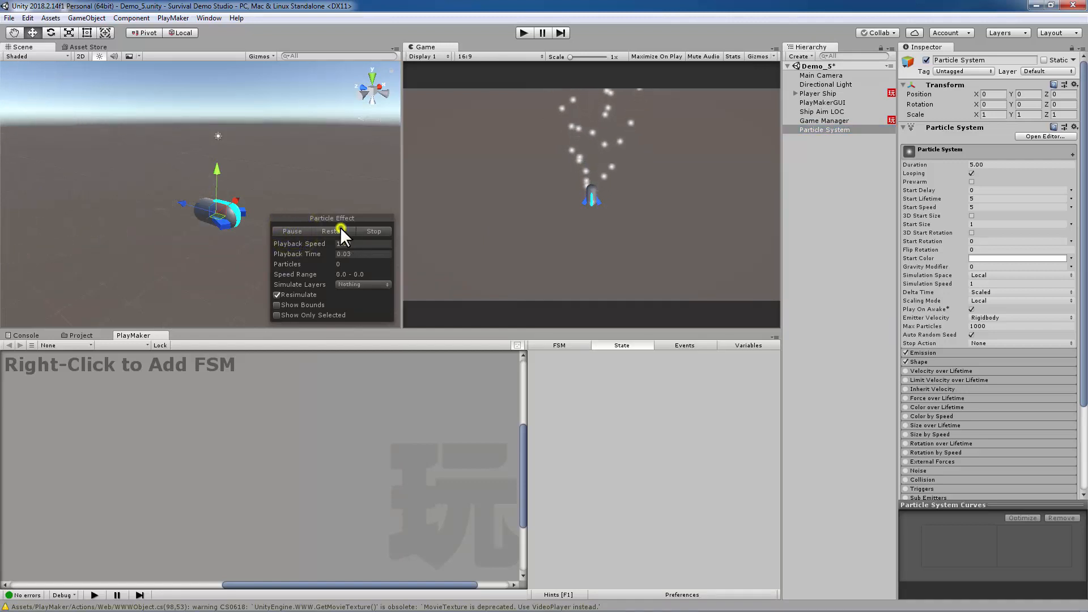
pyautogui.click(377, 230)
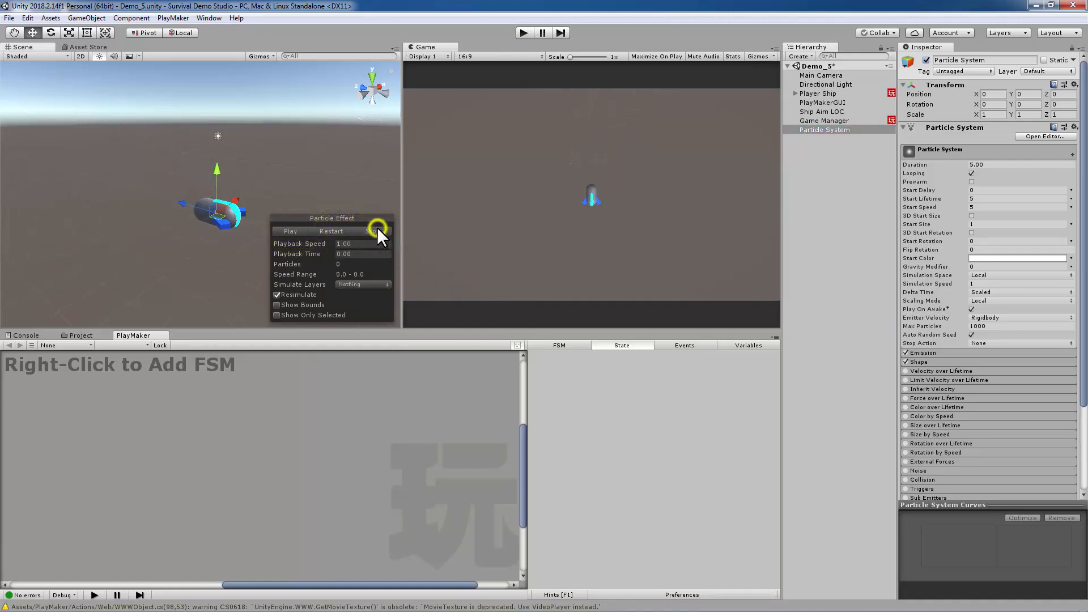
pyautogui.click(282, 231)
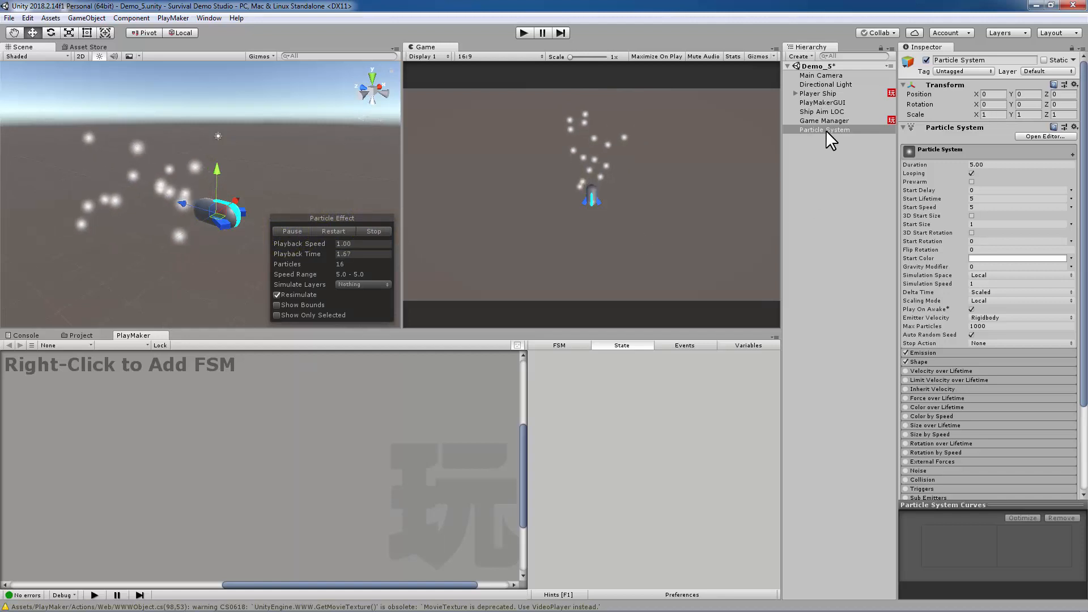
pyautogui.click(825, 177)
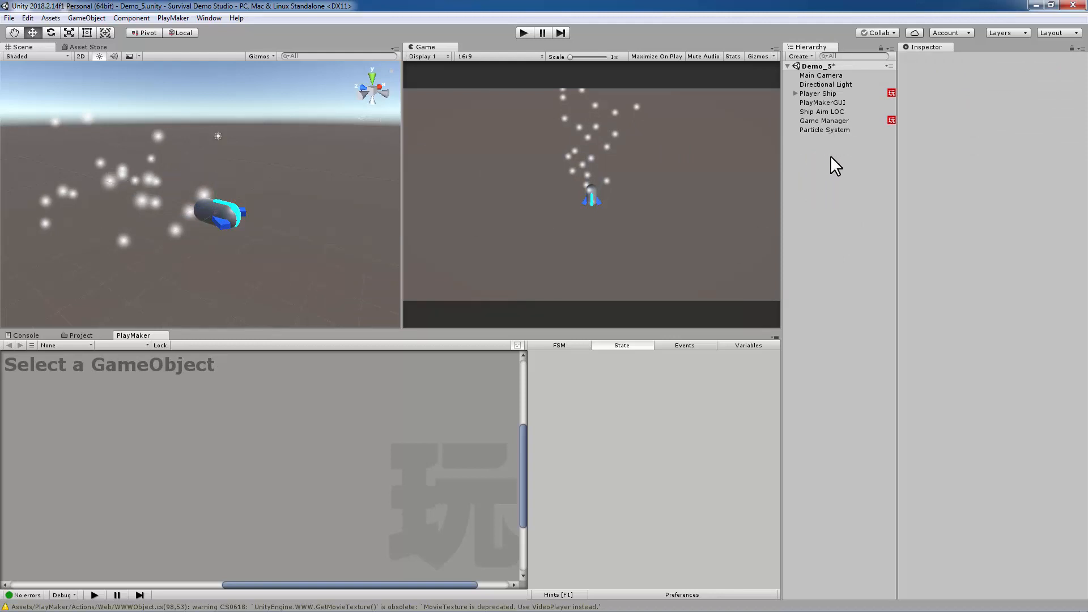
pyautogui.click(824, 129)
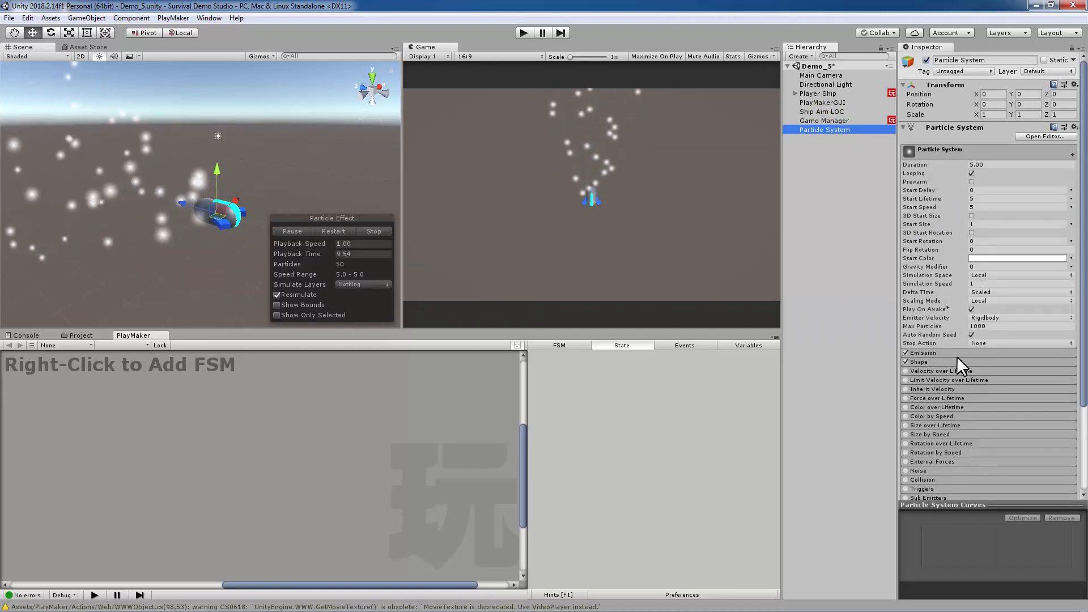
# Step: Set the Particle System's emission Rate over Time to 0 and add one burst
pyautogui.click(990, 165)
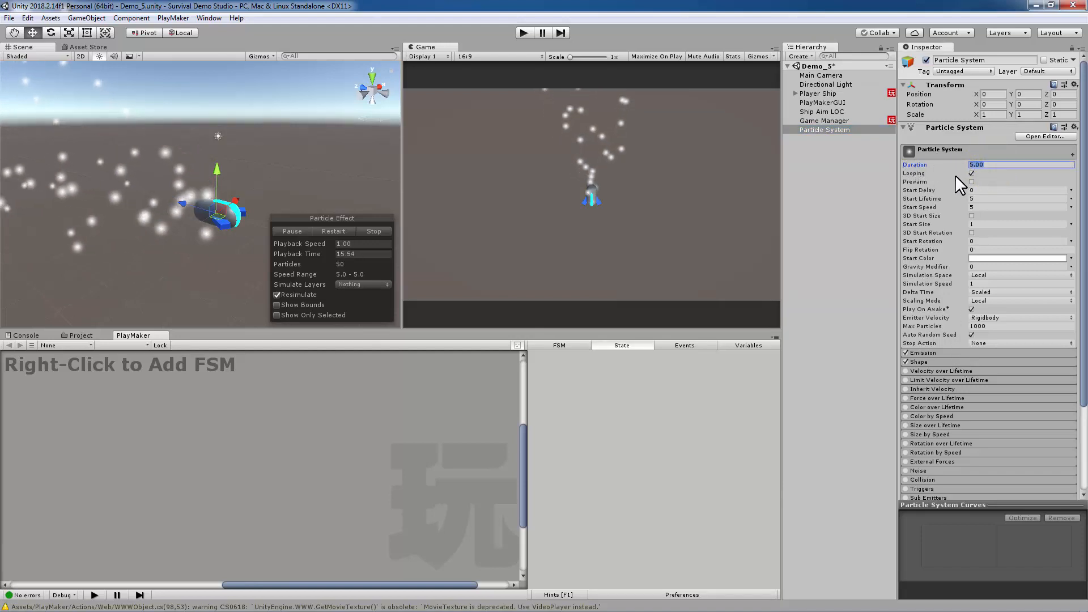
pyautogui.click(935, 351)
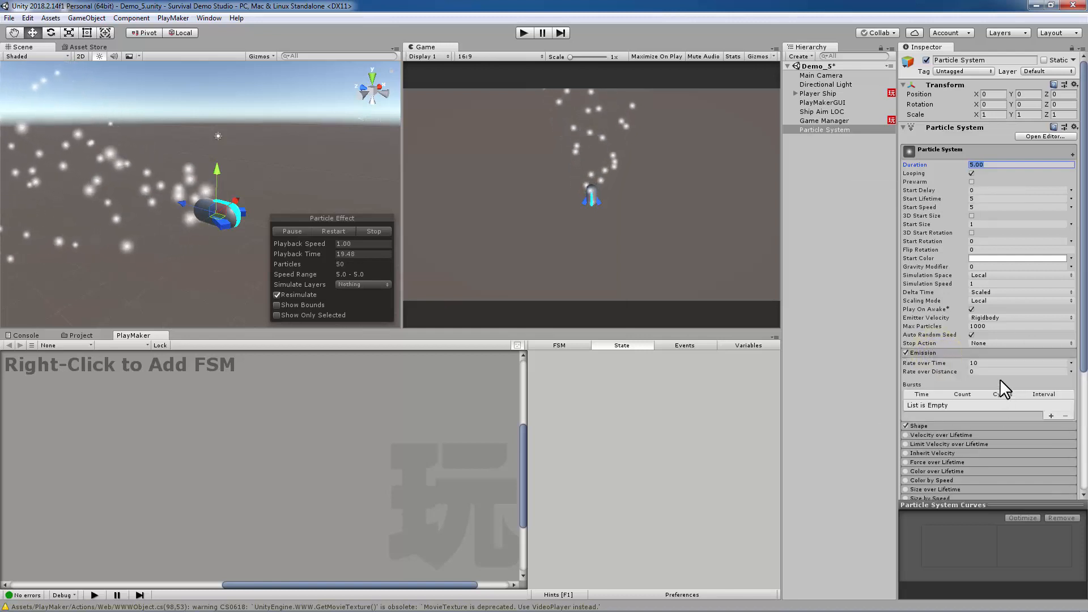
pyautogui.click(996, 362)
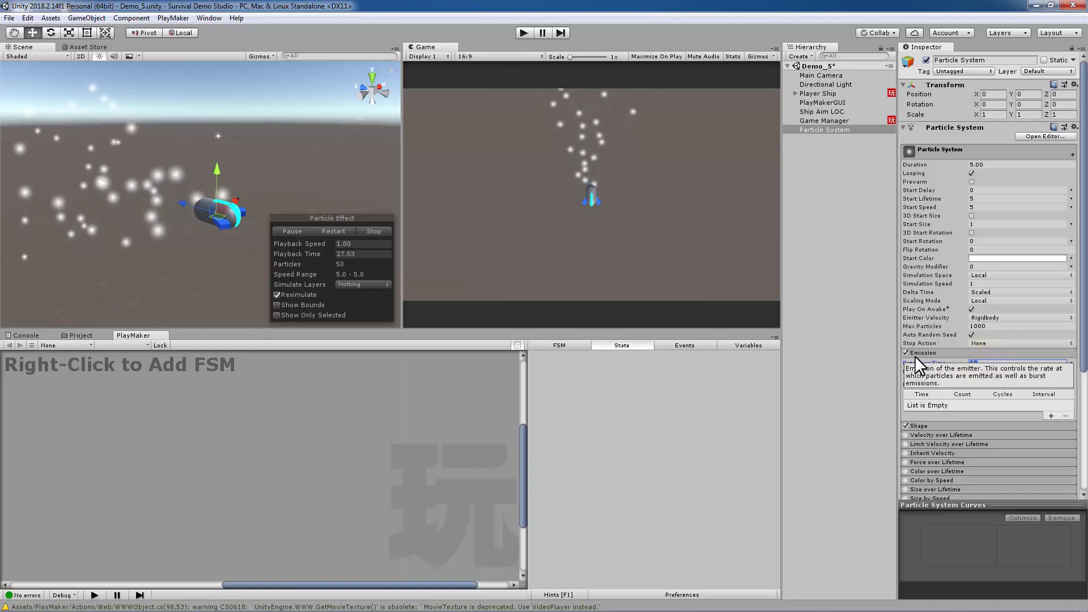
pyautogui.write('0')
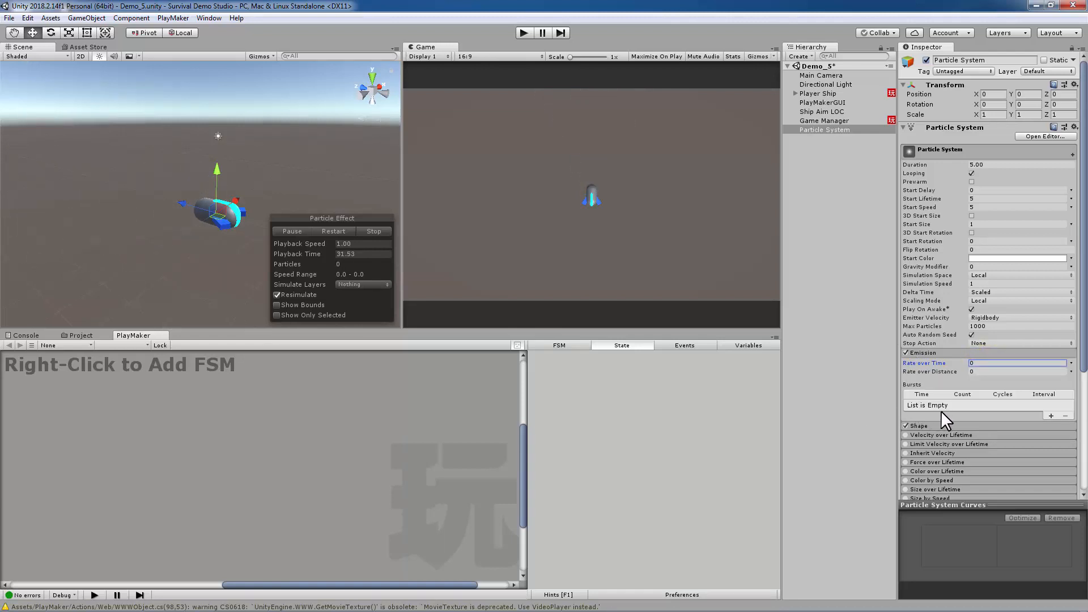
pyautogui.click(1049, 415)
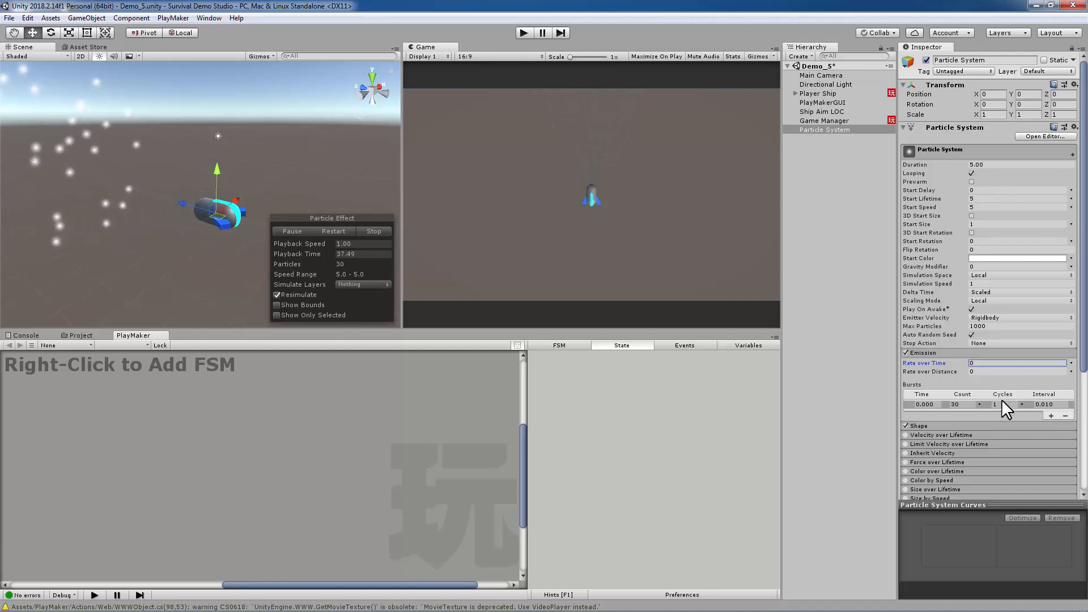
# Step: Set the Particle System's Duration to 0.3 and the burst's Count to 1
pyautogui.click(967, 404)
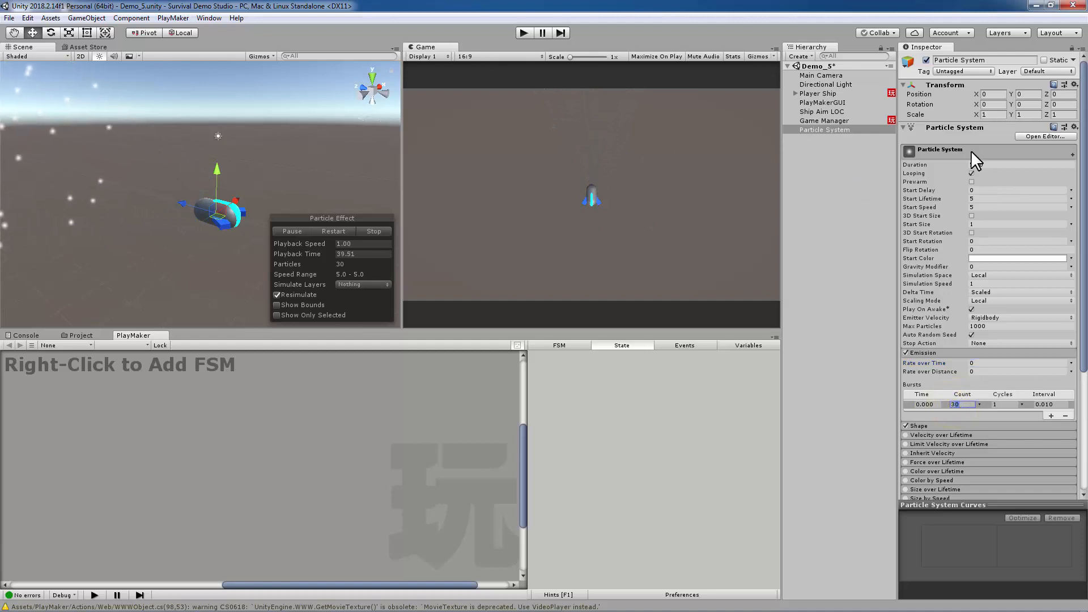
pyautogui.click(995, 165)
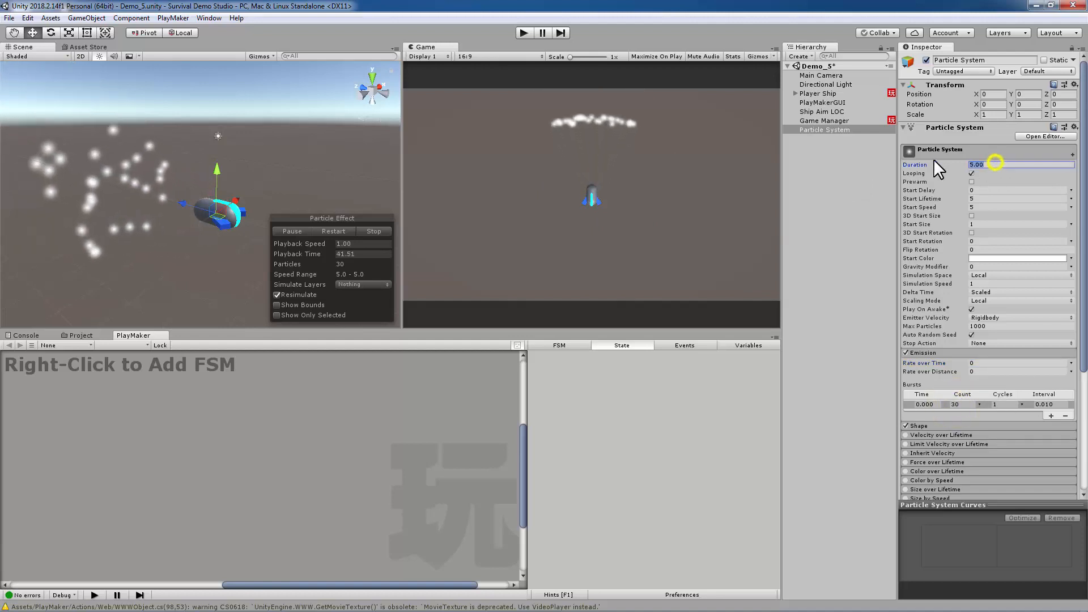
pyautogui.write('.3')
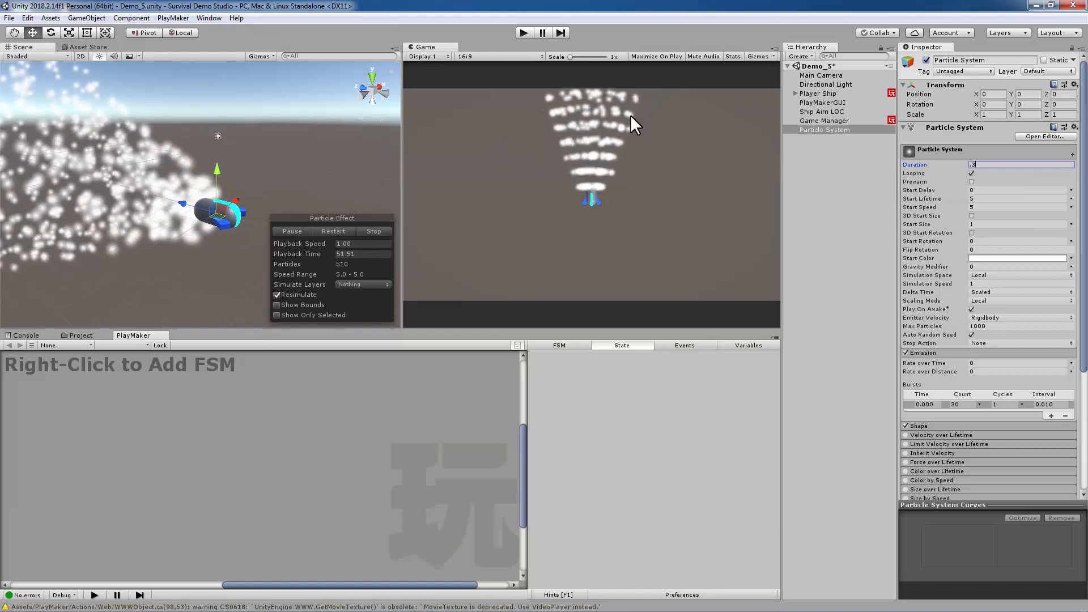
pyautogui.click(970, 402)
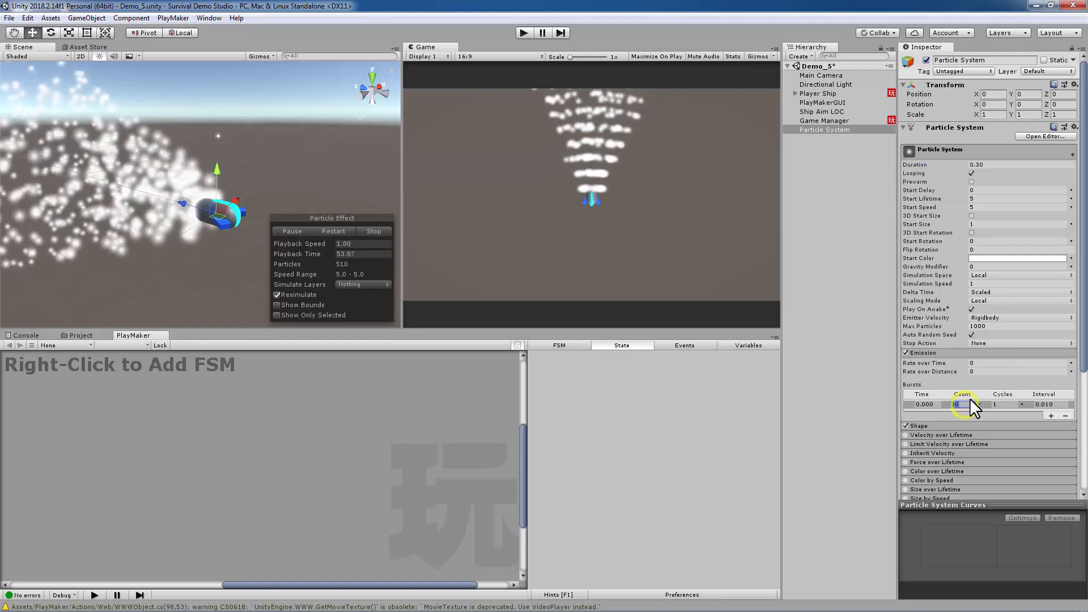
pyautogui.write('1')
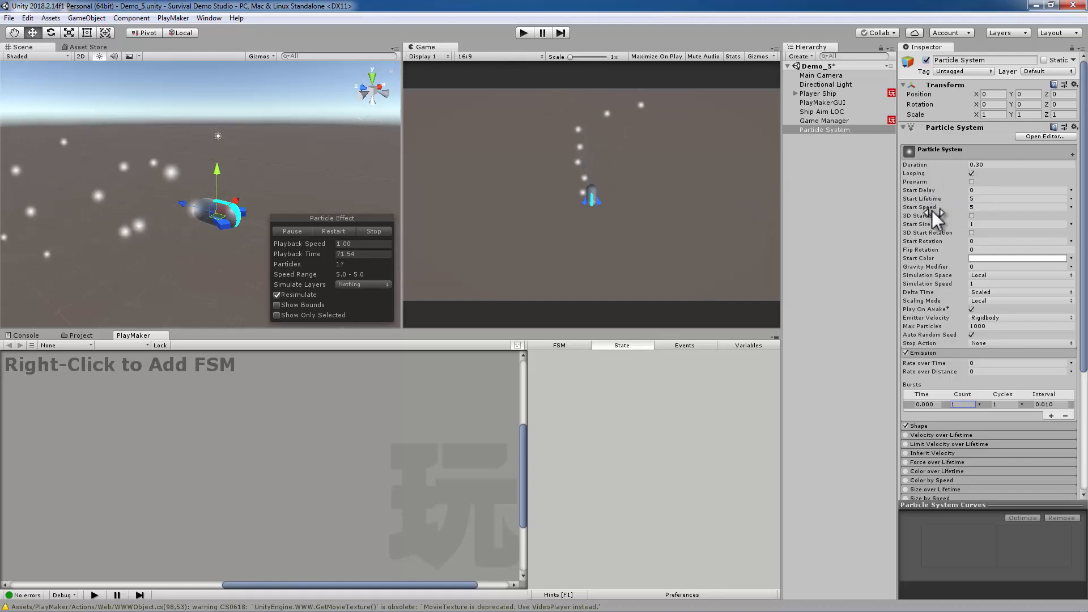
# Step: Set the Particle System's Start Speed to 30 and its Start Lifetime to 3
pyautogui.click(916, 205)
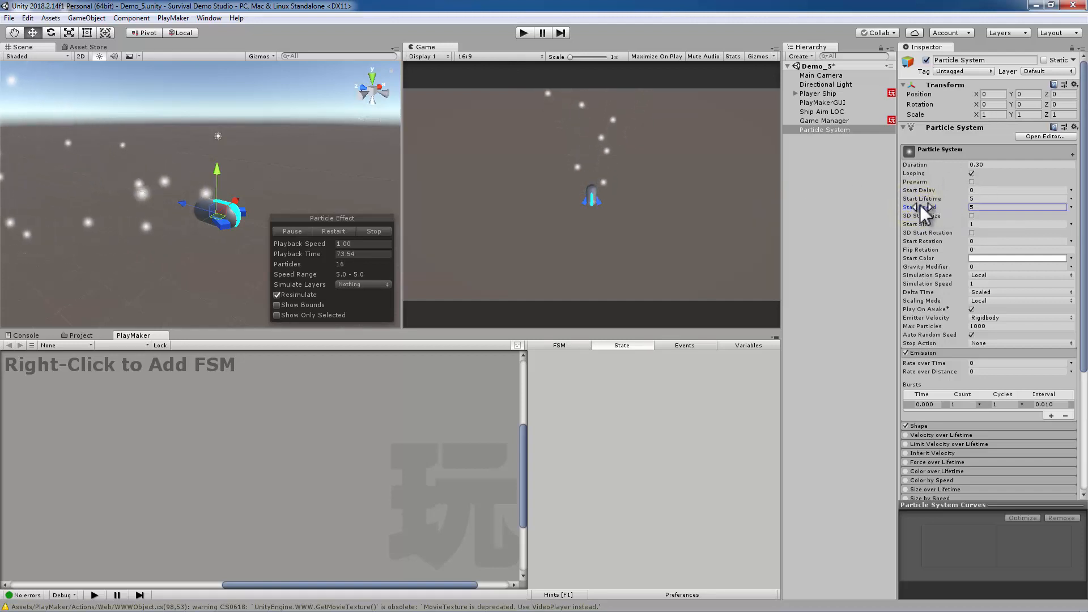
pyautogui.write('30')
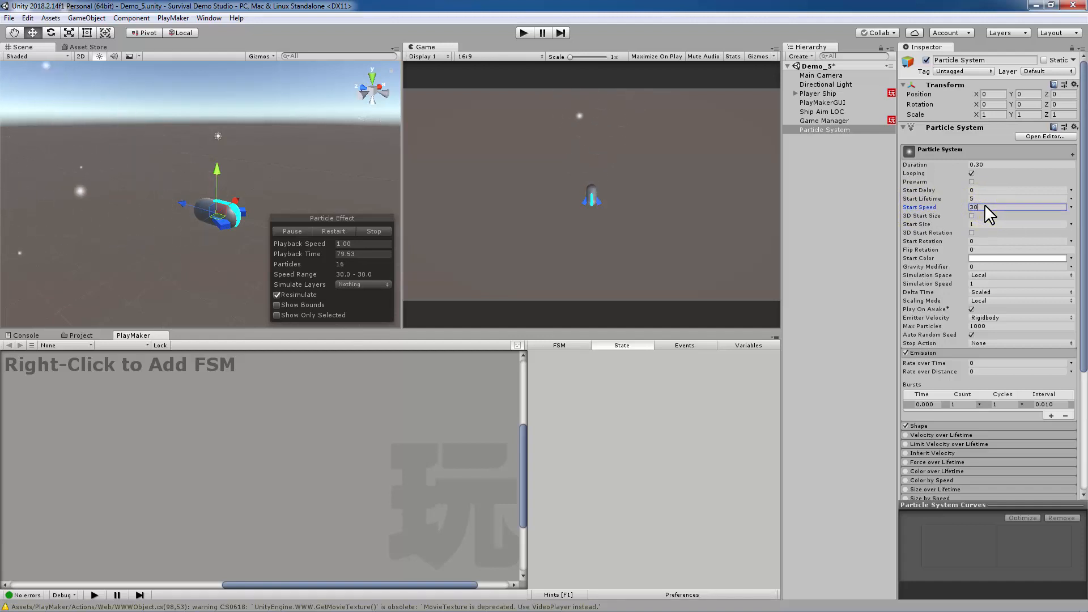
pyautogui.doubleClick(993, 207)
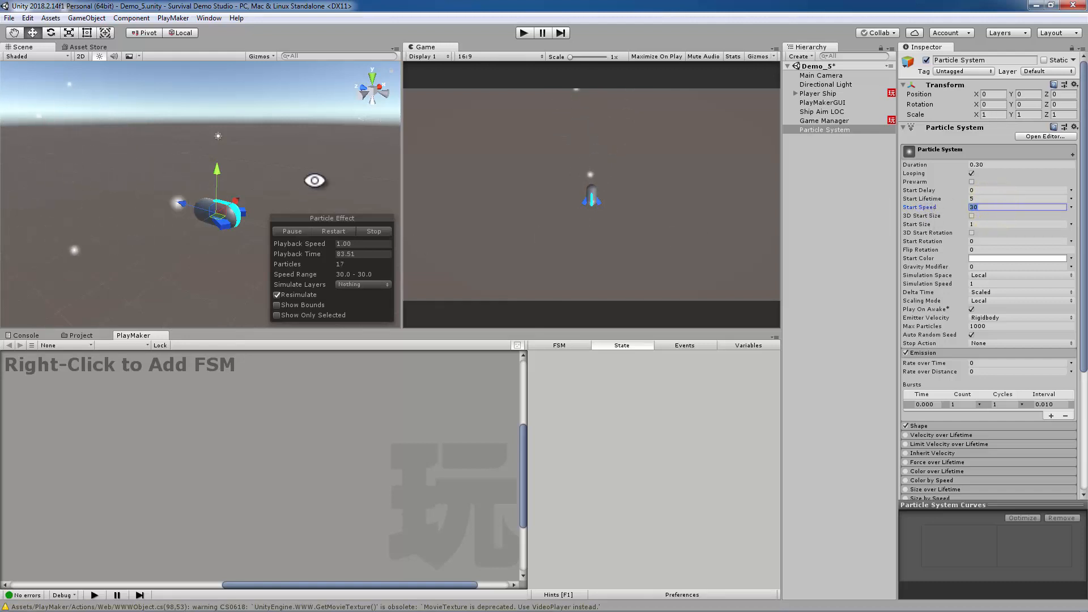
pyautogui.keyDown('alt'); pyautogui.moveTo(315, 180); pyautogui.dragTo(221, 155); pyautogui.keyUp('alt')
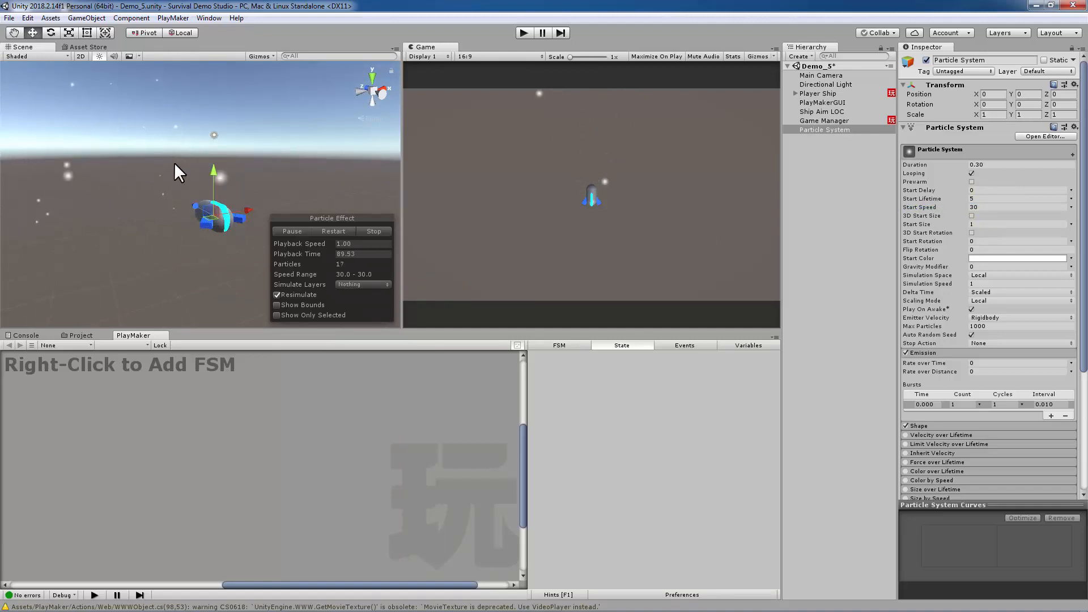
pyautogui.click(995, 198)
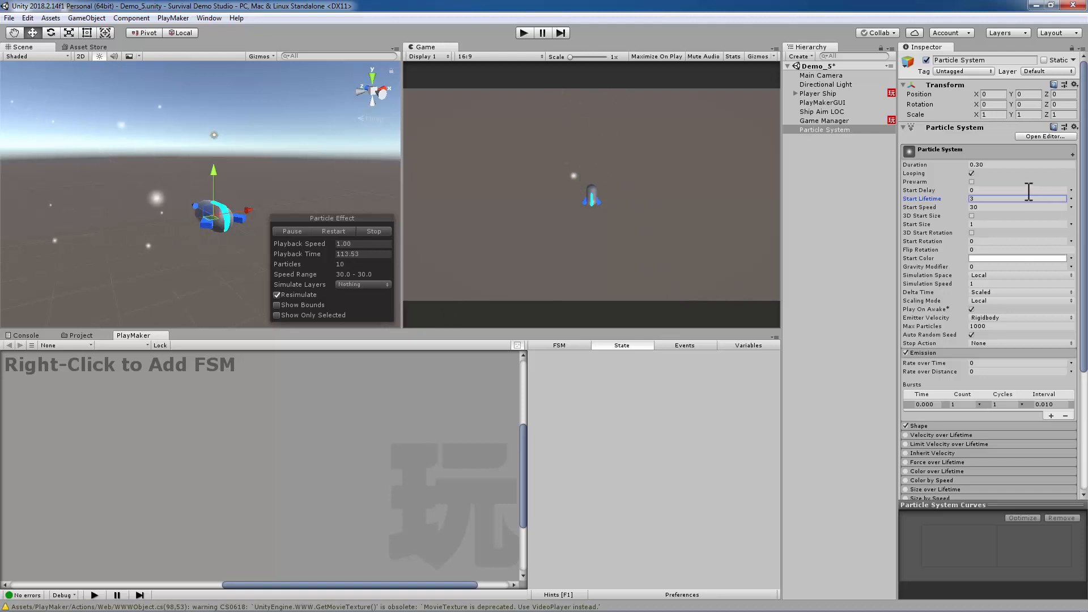
pyautogui.click(985, 206)
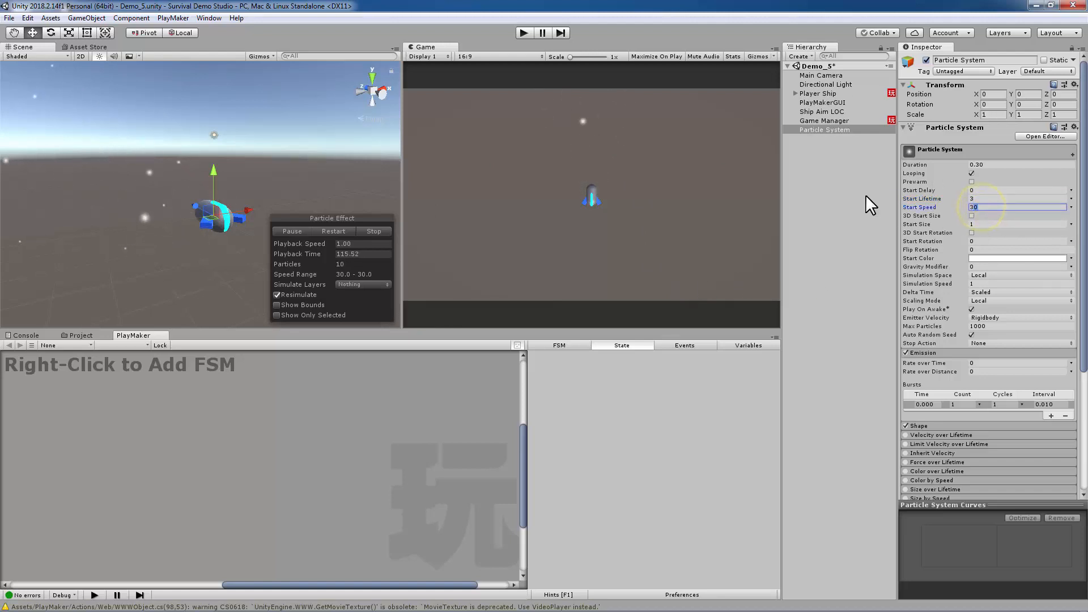
pyautogui.click(987, 225)
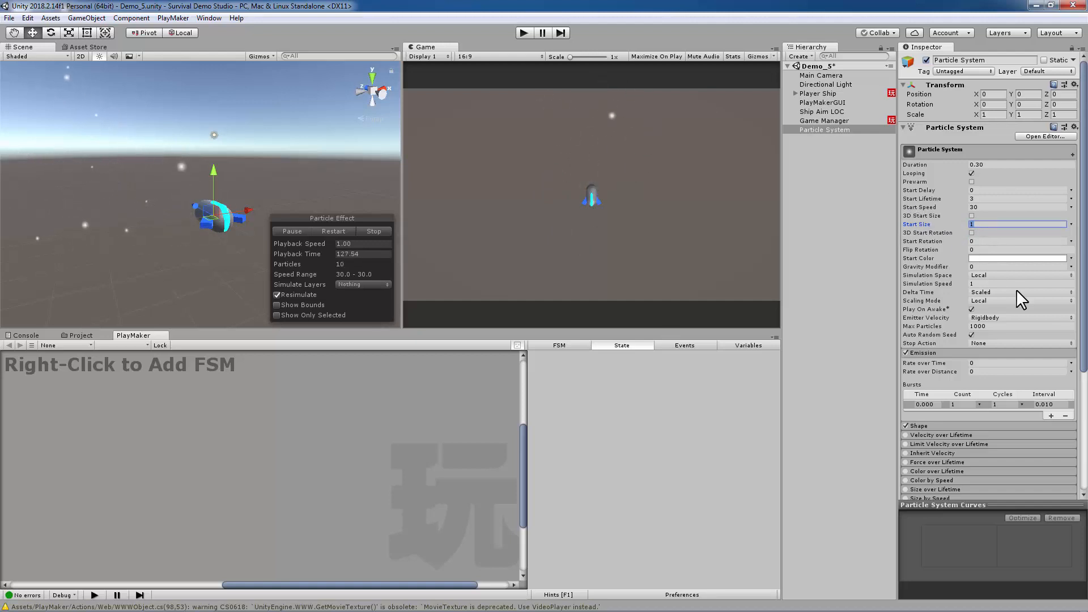
# Step: Expand the Particle System's Shape settings and change the emitter shape to Edge
pyautogui.scroll(-3, 991, 311)
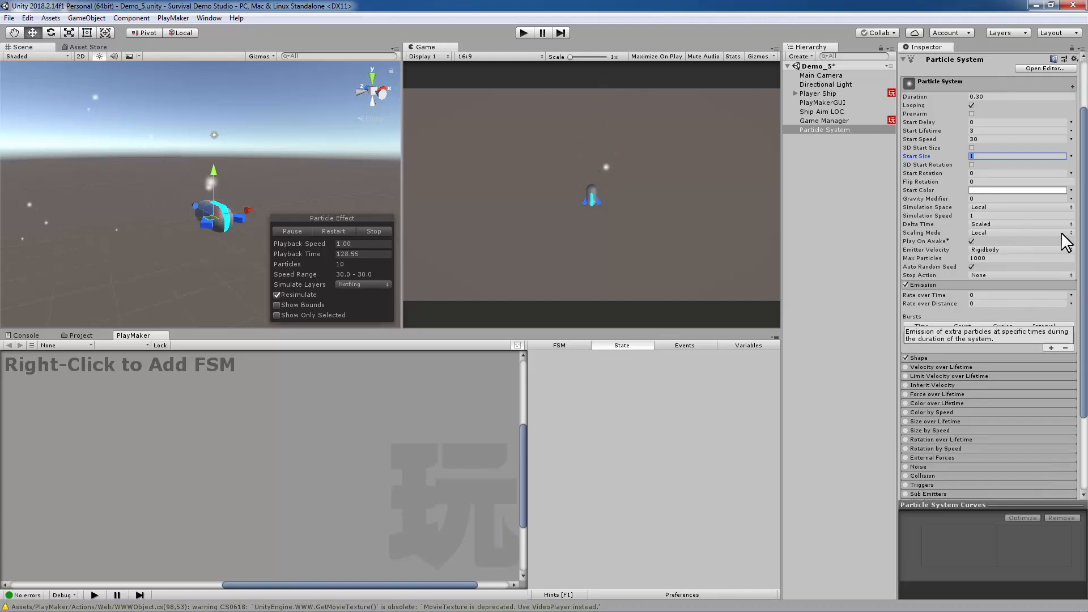
pyautogui.click(923, 358)
pyautogui.scroll(-4, 954, 353)
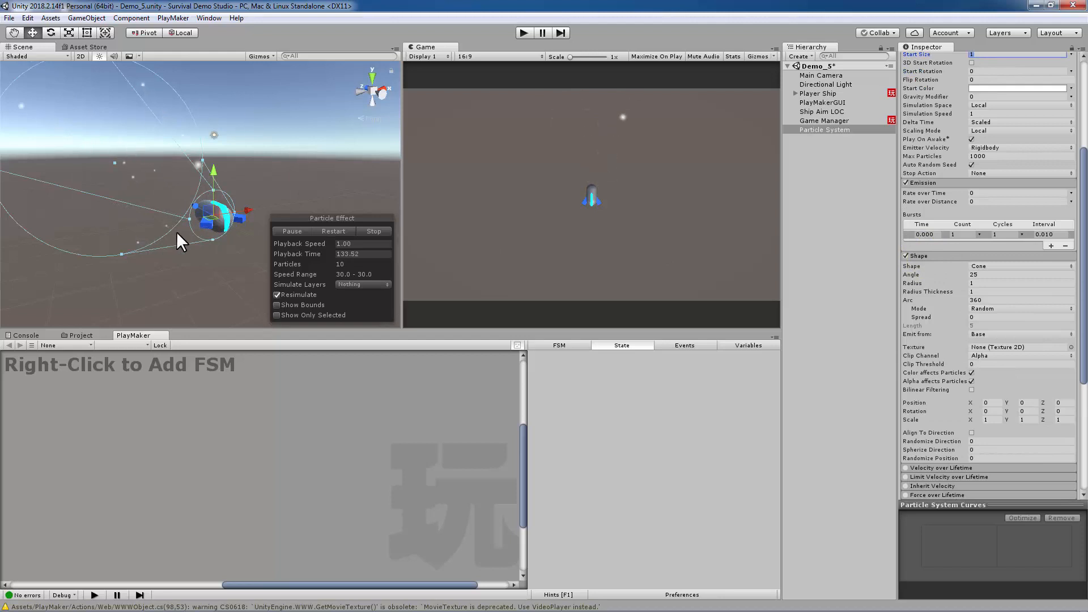
pyautogui.keyDown('alt'); pyautogui.moveTo(140, 222); pyautogui.dragTo(177, 226); pyautogui.keyUp('alt')
pyautogui.moveTo(218, 228); pyautogui.dragTo(272, 165, button='middle')
pyautogui.keyDown('alt'); pyautogui.moveTo(236, 168); pyautogui.dragTo(229, 176); pyautogui.keyUp('alt')
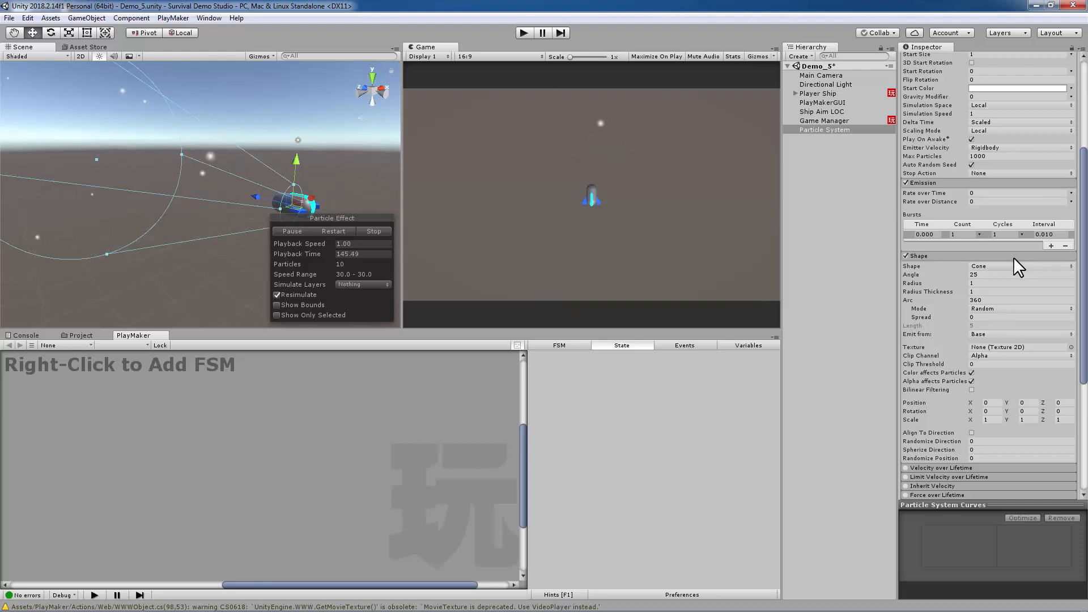
pyautogui.click(1001, 265)
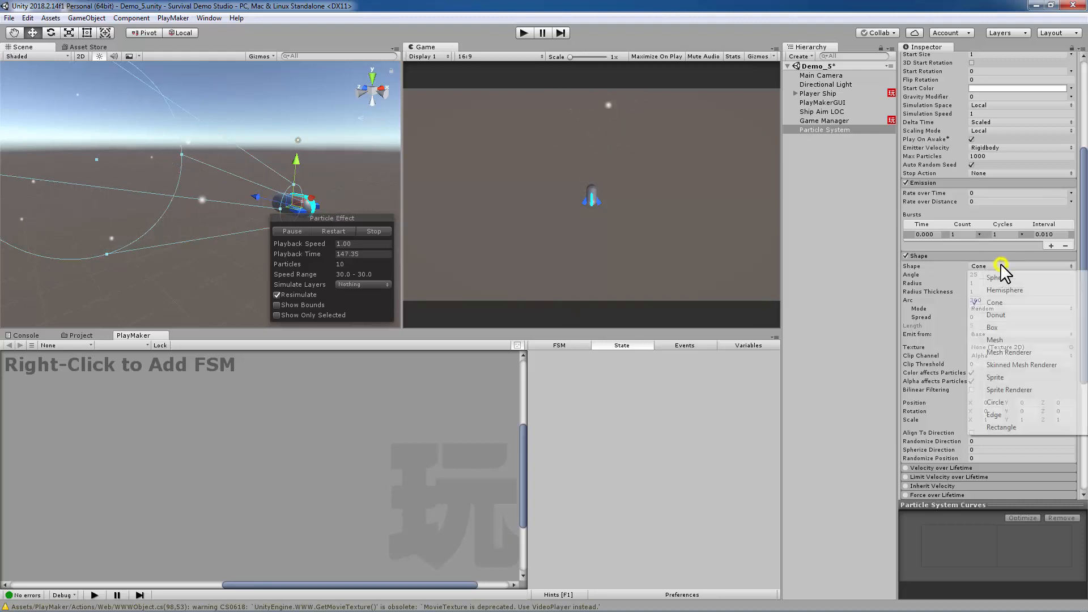
pyautogui.click(1011, 415)
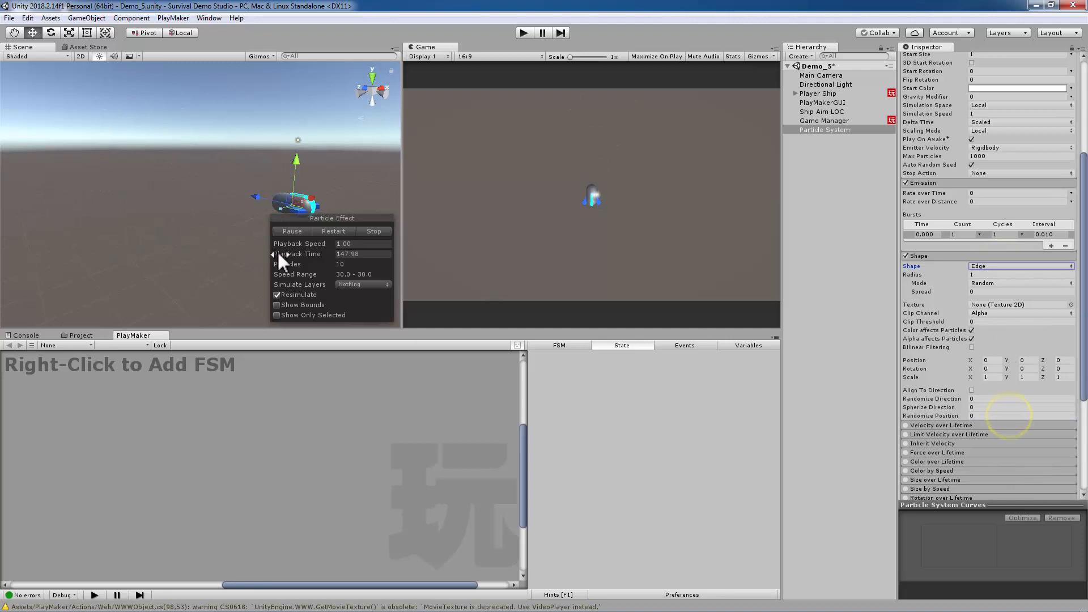
# Step: Set the Particle System's Shape Mode to Burst Spread and reduce its Radius to 0.0001
pyautogui.keyDown('alt'); pyautogui.moveTo(131, 283); pyautogui.dragTo(107, 204); pyautogui.keyUp('alt')
pyautogui.keyDown('alt'); pyautogui.moveTo(107, 204); pyautogui.dragTo(187, 225, button='right'); pyautogui.keyUp('alt')
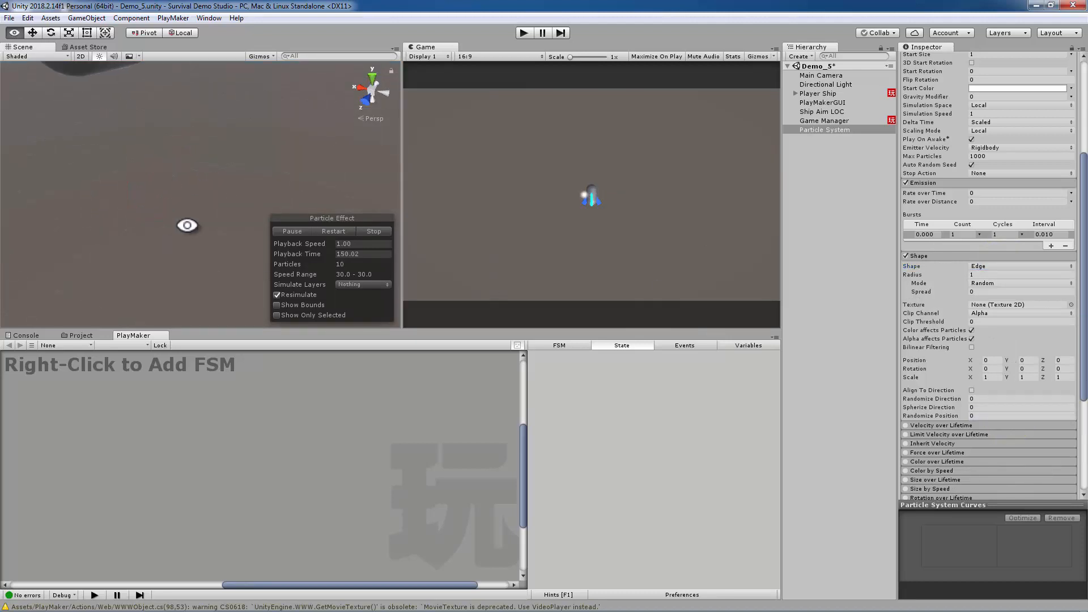
pyautogui.keyDown('alt'); pyautogui.moveTo(157, 120); pyautogui.dragTo(379, 280); pyautogui.keyUp('alt')
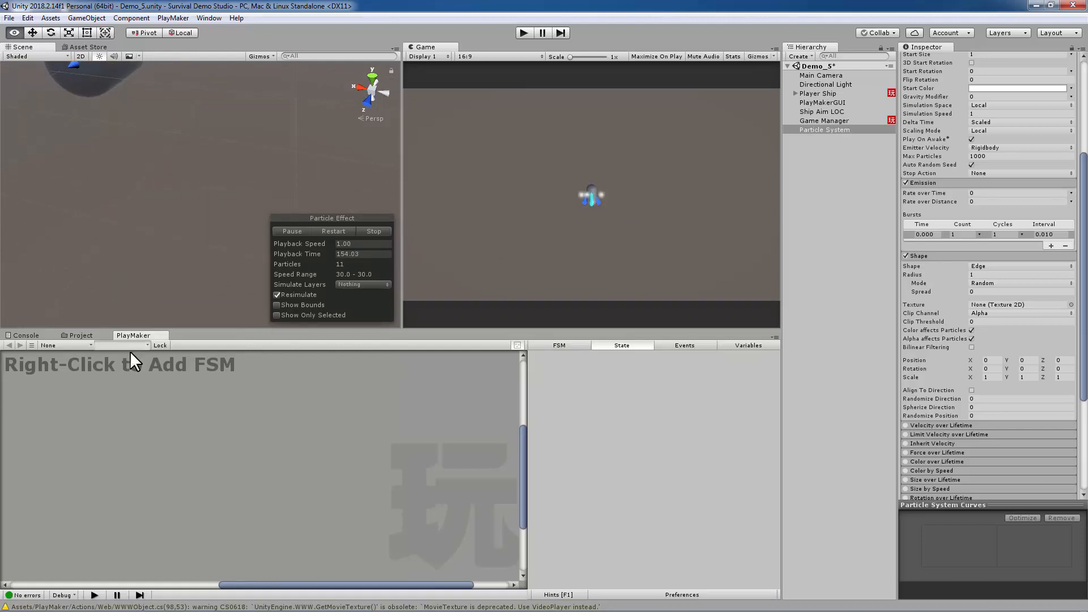
pyautogui.doubleClick(827, 93)
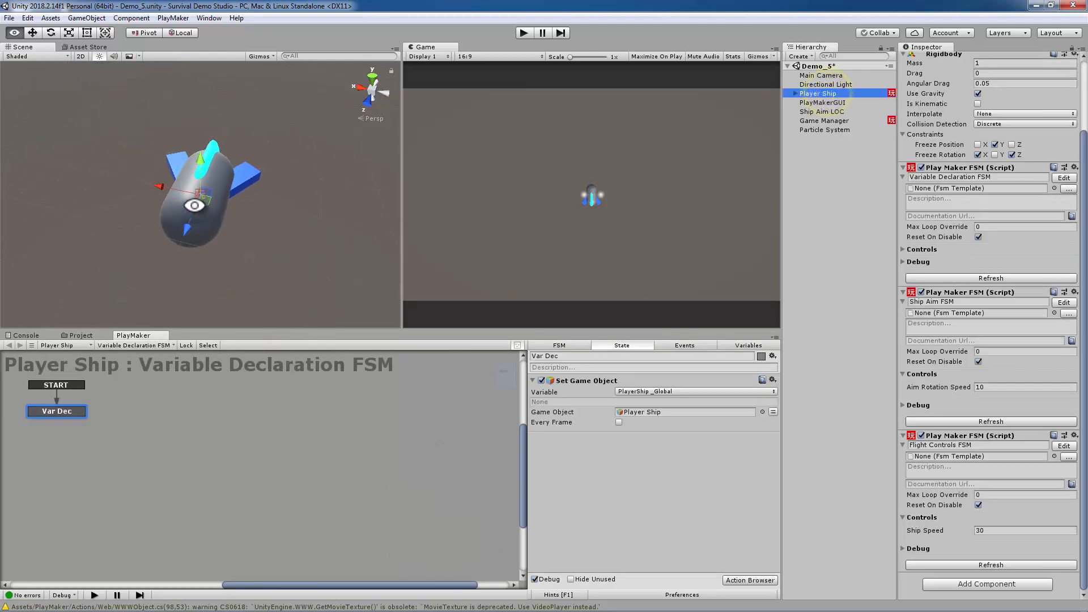
pyautogui.click(821, 130)
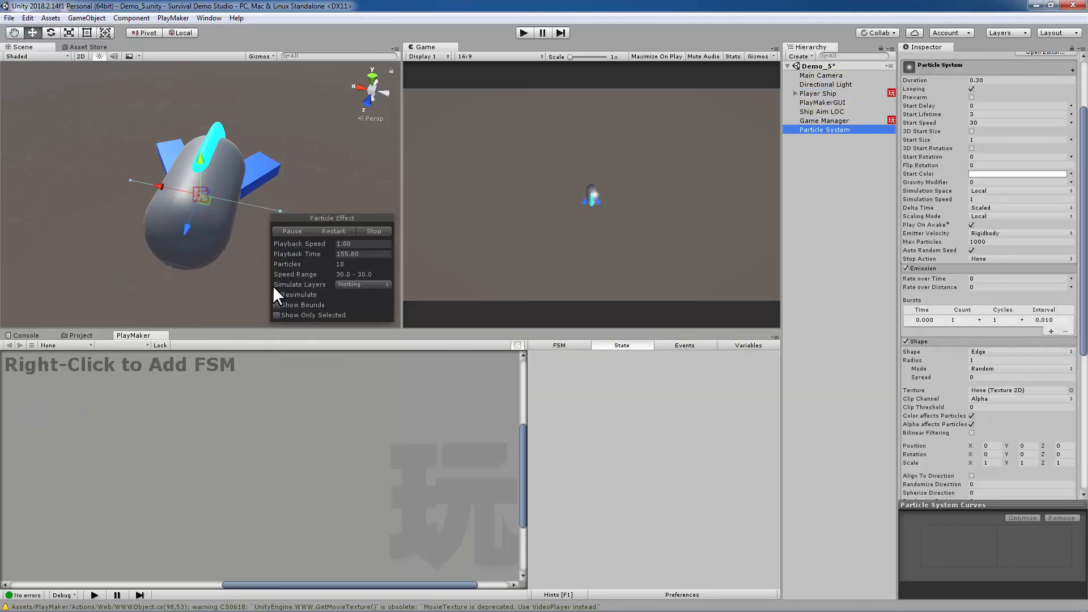
pyautogui.moveTo(278, 155); pyautogui.dragTo(268, 134, button='middle')
pyautogui.keyDown('alt'); pyautogui.moveTo(300, 156); pyautogui.dragTo(214, 165, button='right'); pyautogui.keyUp('alt')
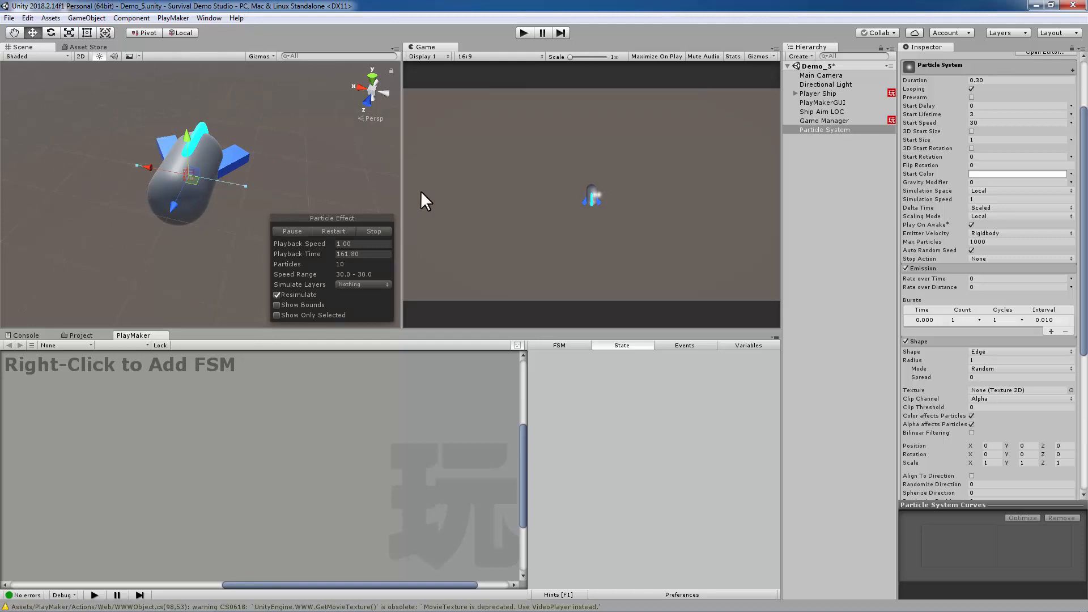
pyautogui.click(988, 368)
pyautogui.click(1002, 420)
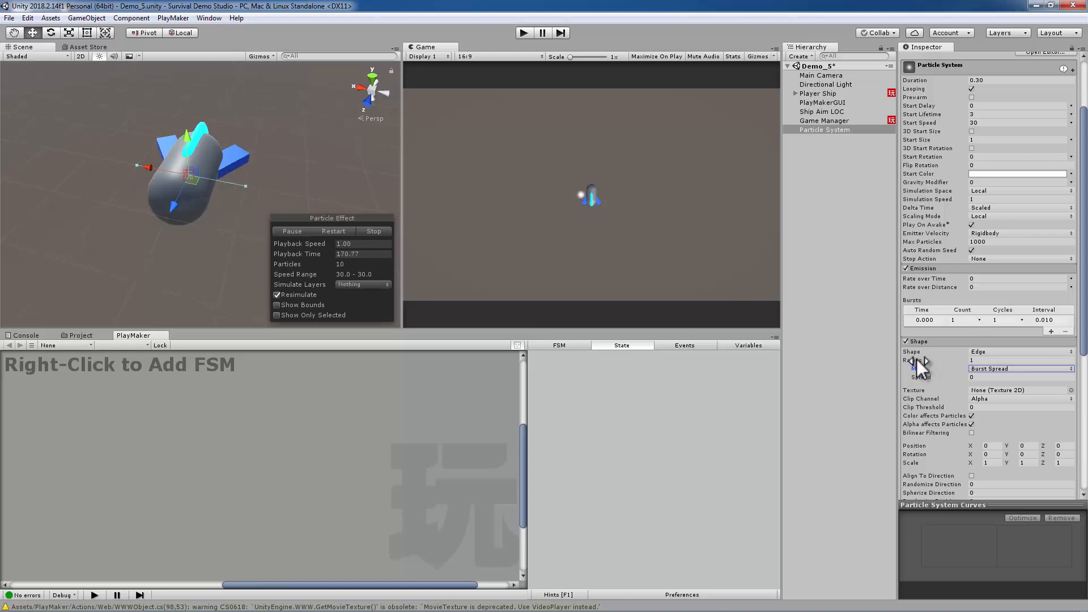
pyautogui.moveTo(918, 362); pyautogui.dragTo(721, 363)
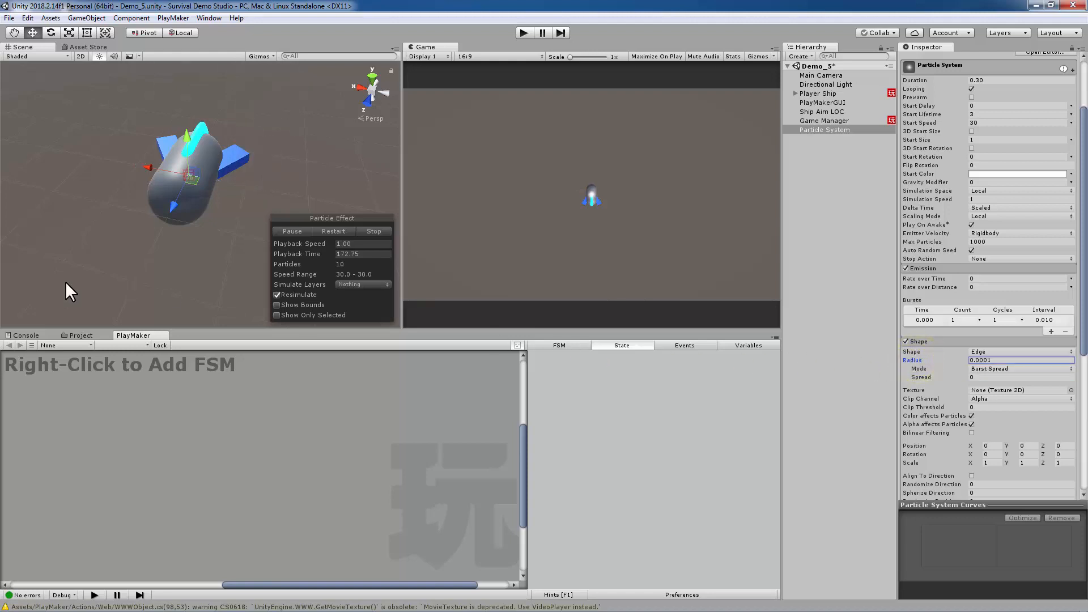
# Step: Set the X Rotation of the Particle System's emitter Shape to 90
pyautogui.keyDown('alt'); pyautogui.moveTo(349, 149); pyautogui.dragTo(191, 120); pyautogui.keyUp('alt')
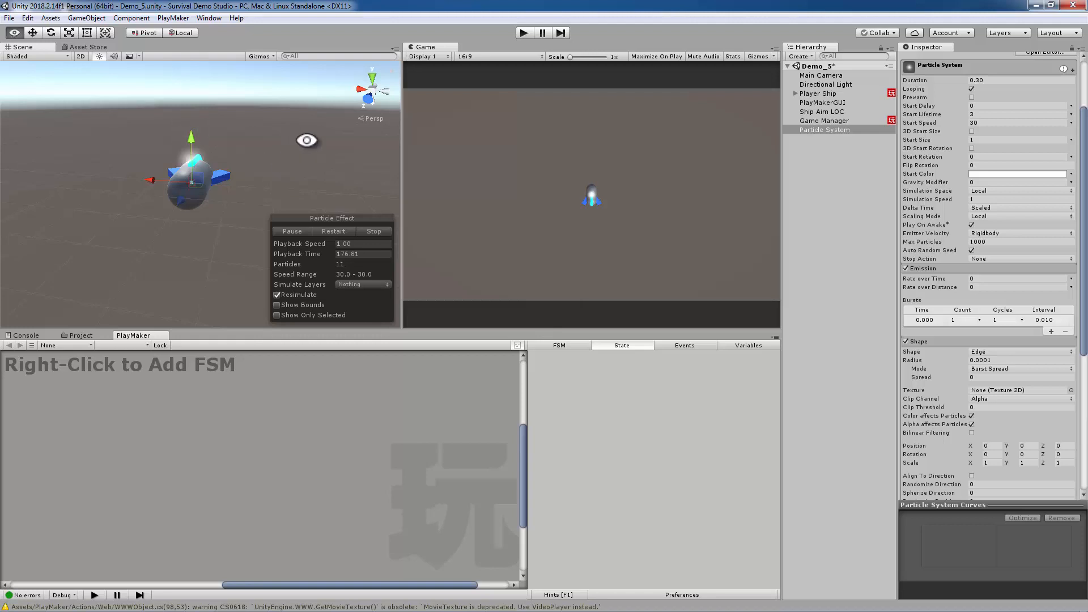
pyautogui.keyDown('alt'); pyautogui.moveTo(306, 138); pyautogui.dragTo(1049, 165); pyautogui.keyUp('alt')
pyautogui.scroll(5, 1003, 329)
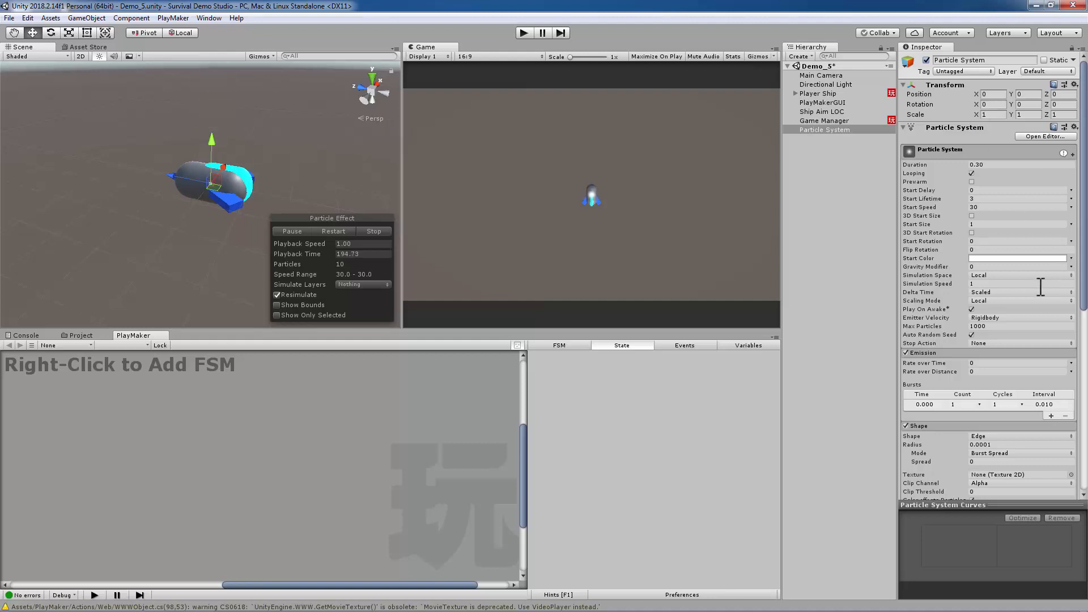
pyautogui.scroll(-6, 1019, 290)
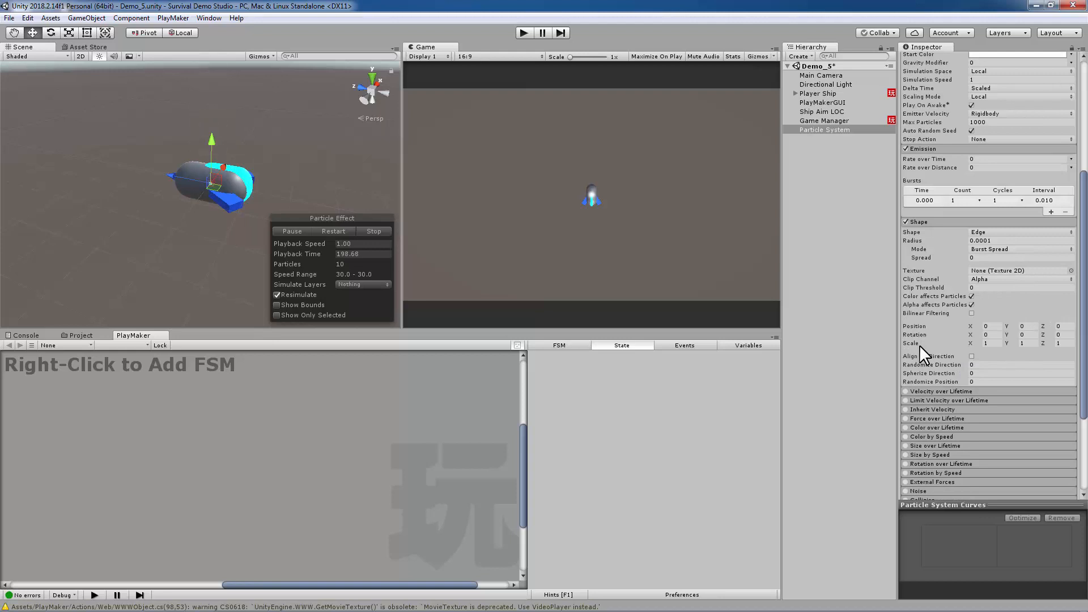
pyautogui.click(990, 335)
pyautogui.scroll(6, 1030, 365)
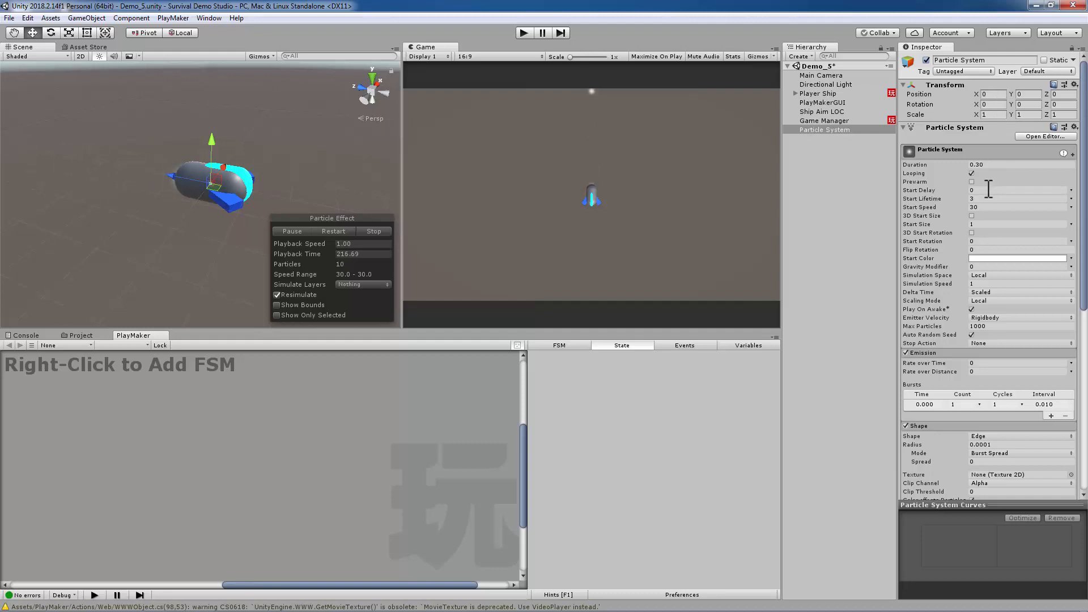
pyautogui.scroll(-4, 989, 189)
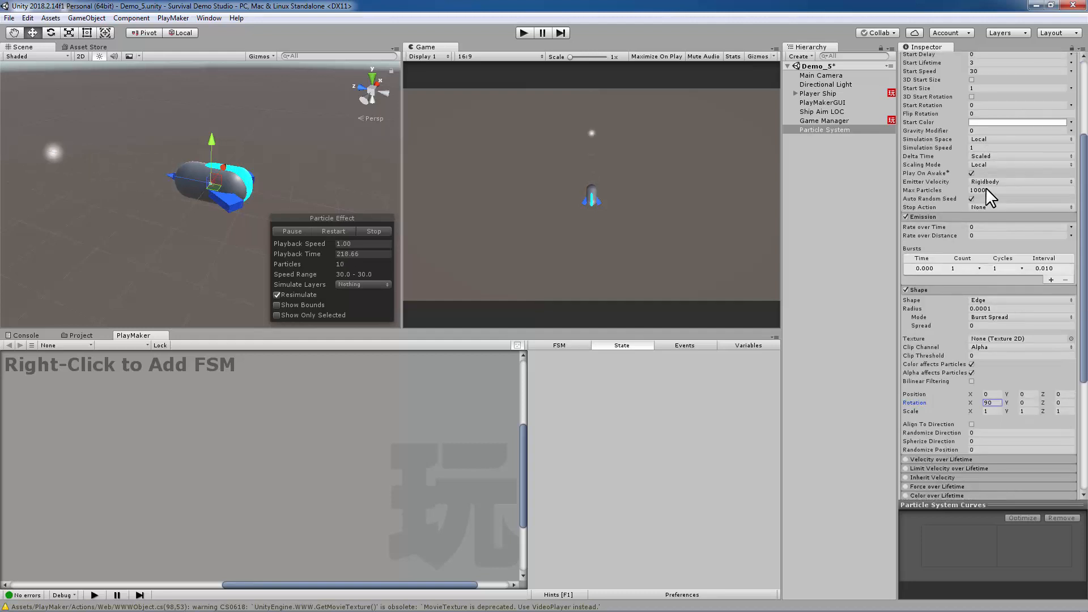
# Step: Set the Particle System's Start Size to 2
pyautogui.scroll(4, 997, 249)
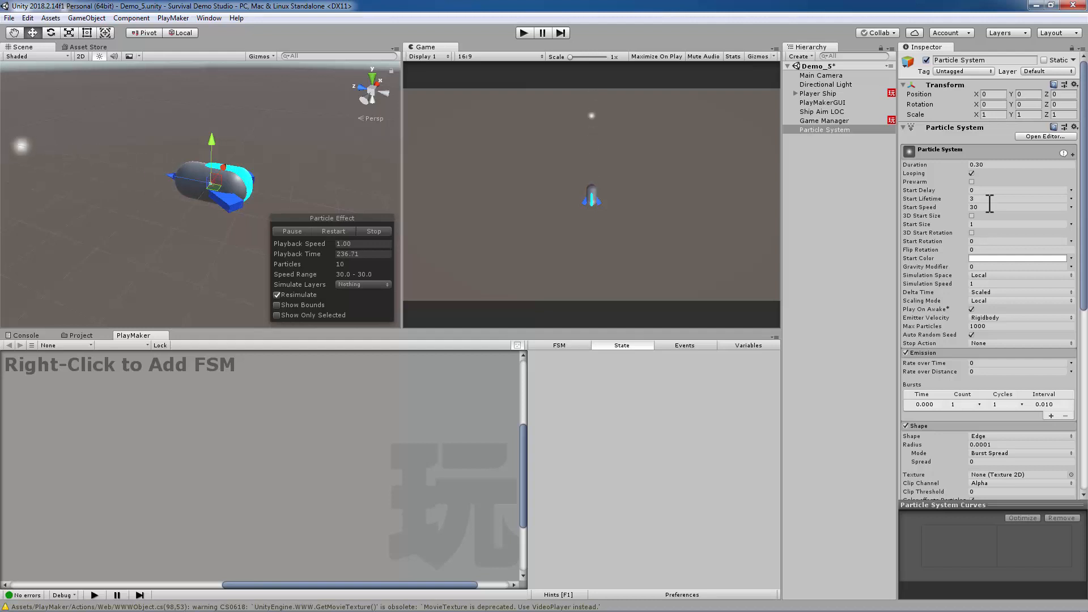
pyautogui.click(972, 225)
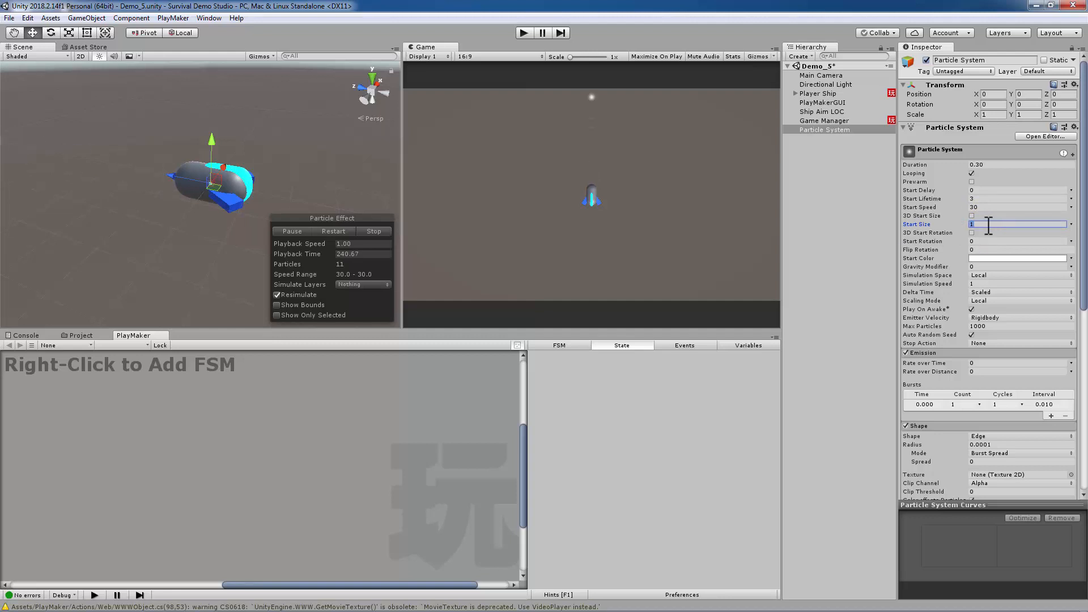
pyautogui.write('2')
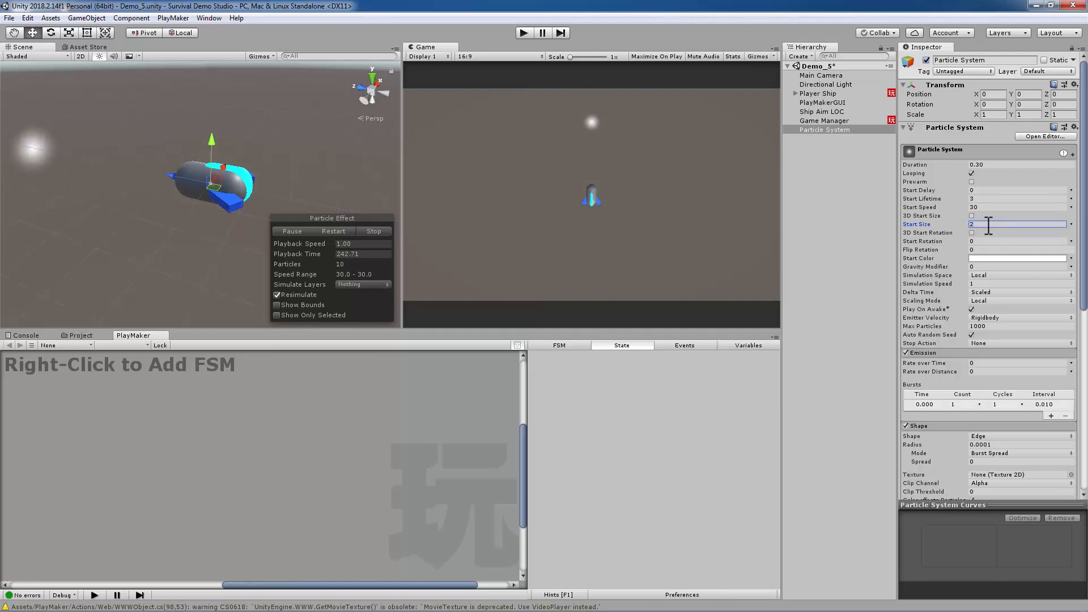
# Step: Enable Size over Lifetime on the Particle System and apply the linearly decreasing preset to its Size curve
pyautogui.scroll(-10, 988, 225)
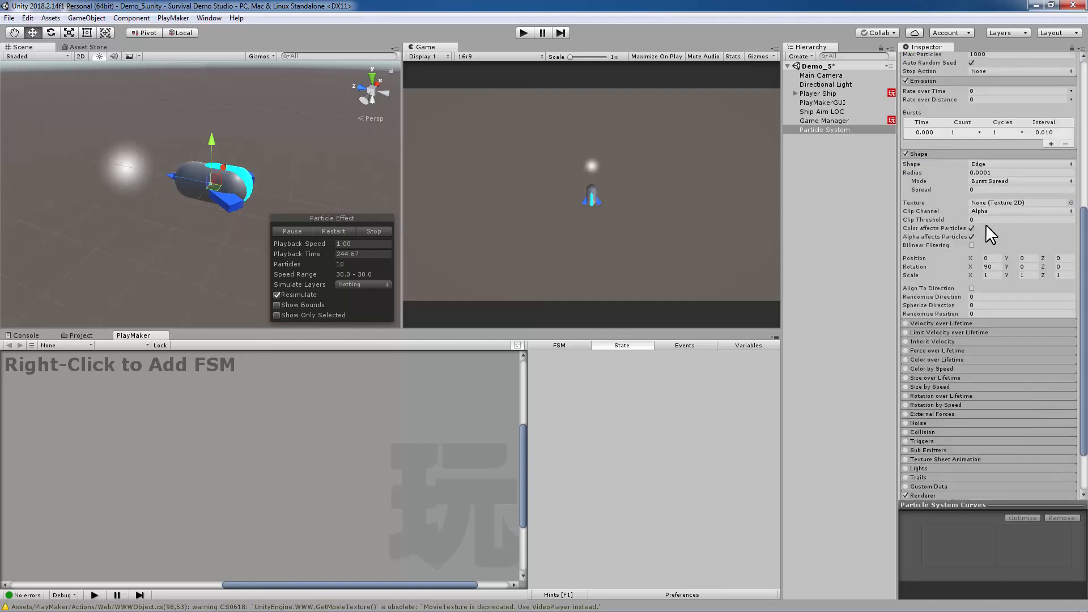
pyautogui.click(918, 313)
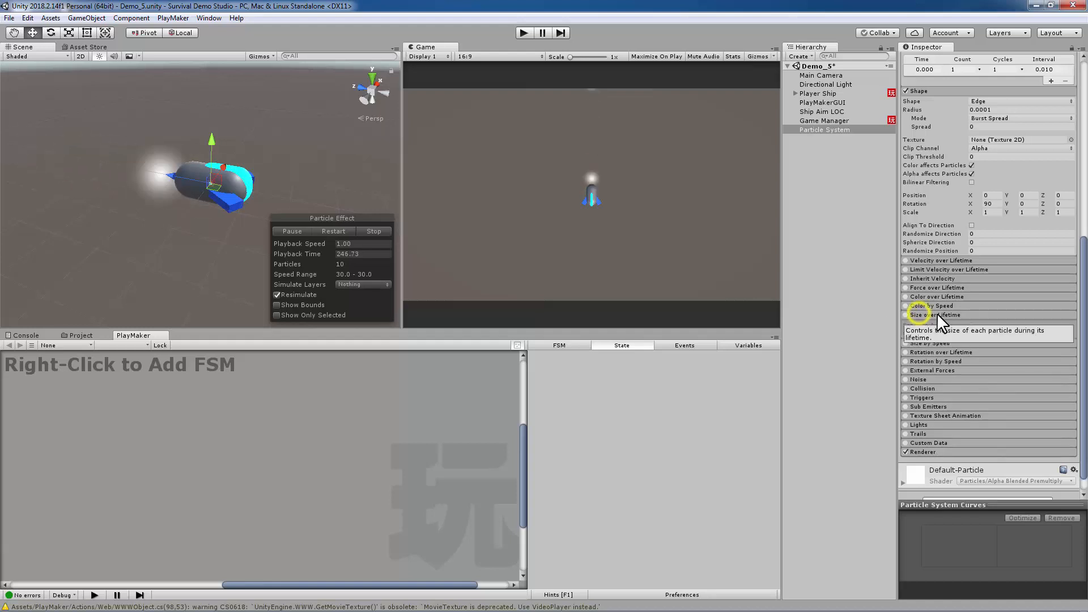
pyautogui.click(904, 313)
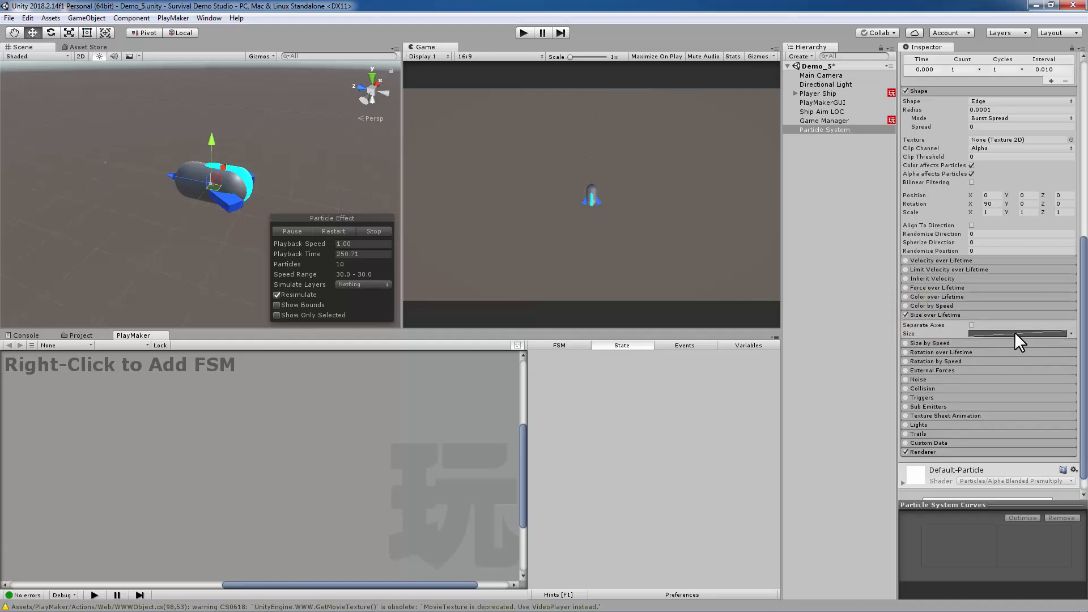
pyautogui.click(1014, 333)
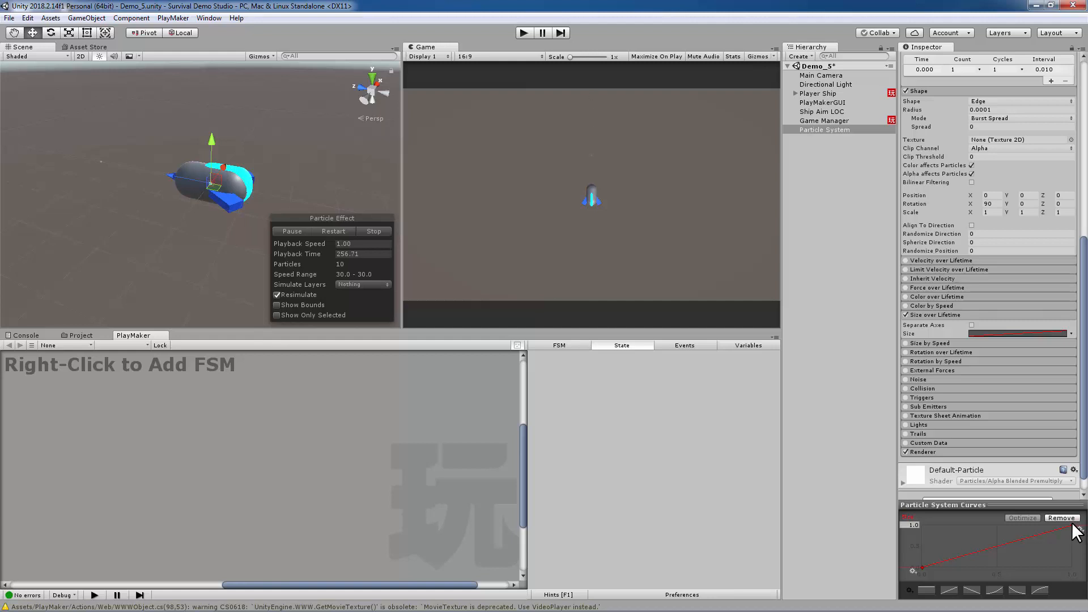
pyautogui.keyDown('alt'); pyautogui.moveTo(338, 144); pyautogui.dragTo(236, 101); pyautogui.keyUp('alt')
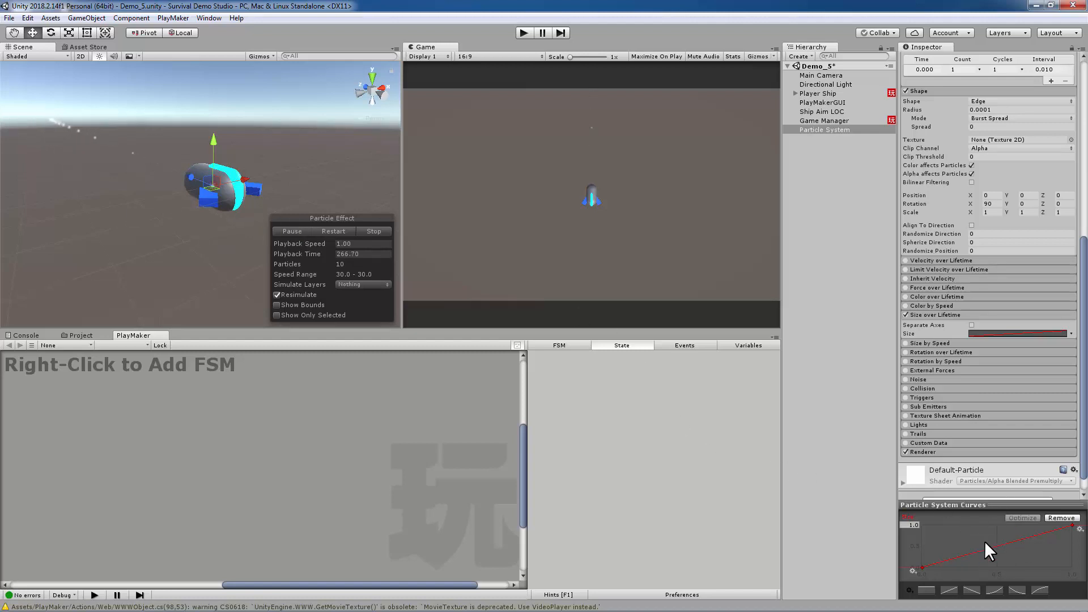
pyautogui.click(971, 590)
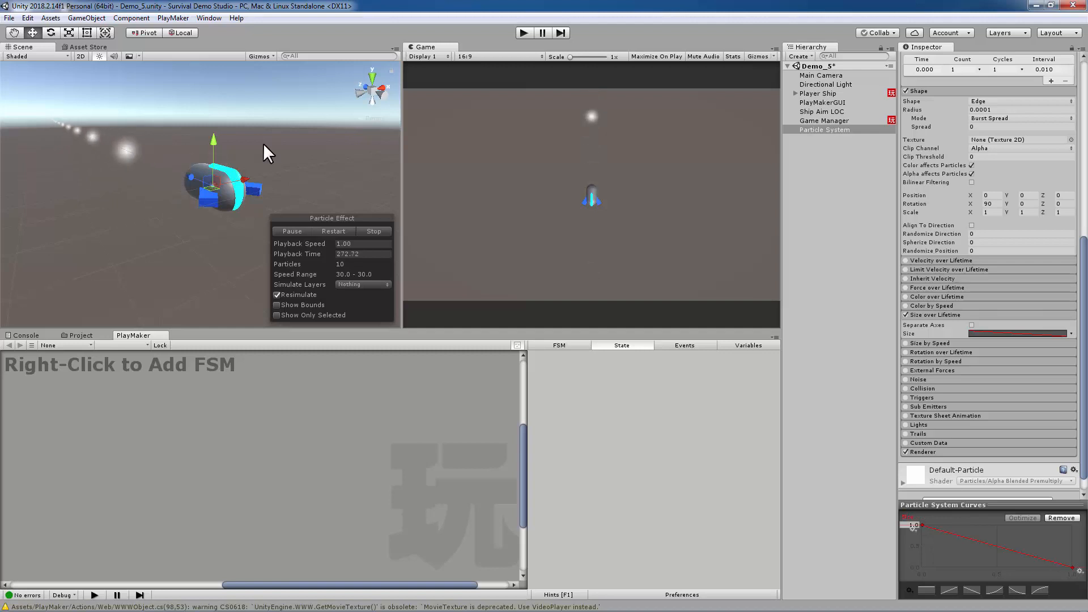
pyautogui.keyDown('alt'); pyautogui.moveTo(272, 162); pyautogui.dragTo(385, 194); pyautogui.keyUp('alt')
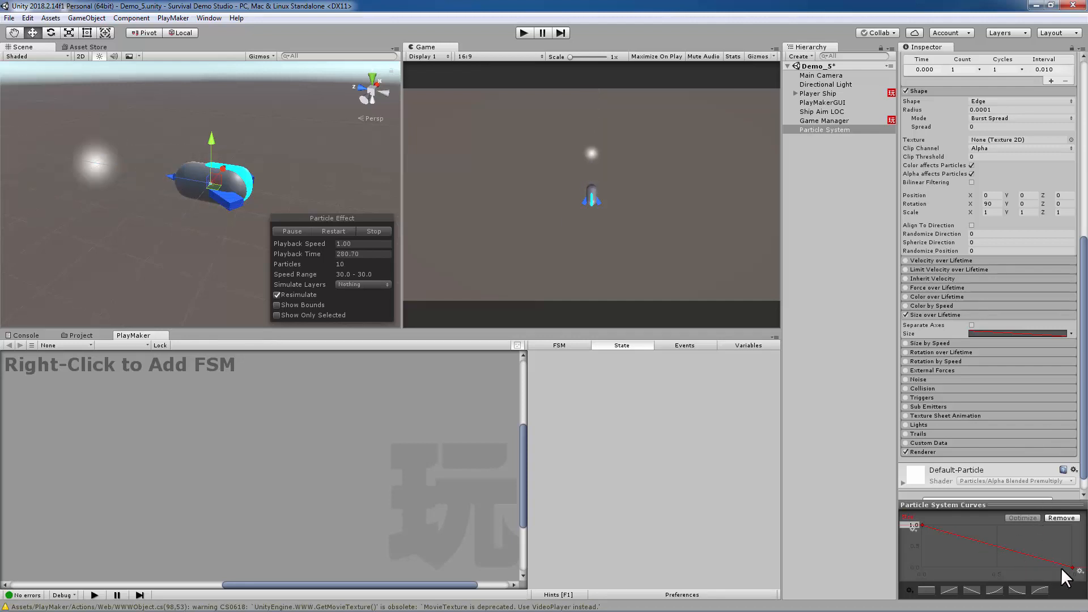
# Step: Move the end key of the Size over Lifetime curve to time 0.1 and value 0.5
pyautogui.moveTo(1062, 568); pyautogui.dragTo(929, 546)
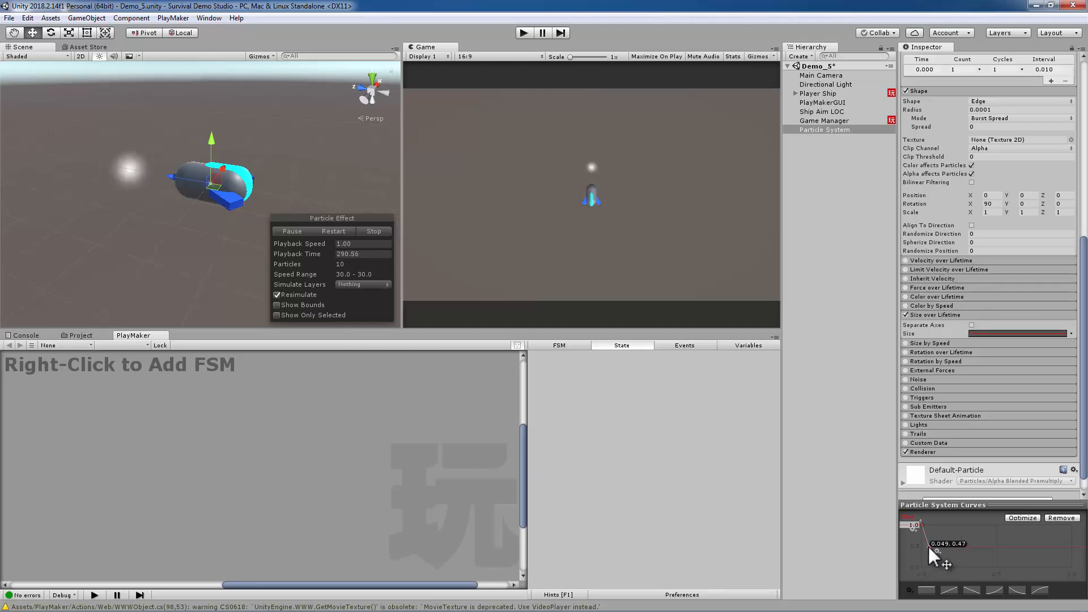
pyautogui.moveTo(929, 546)
pyautogui.mouseDown()
pyautogui.moveTo(929, 562)
pyautogui.moveTo(927, 543)
pyautogui.moveTo(938, 537)
pyautogui.mouseUp()
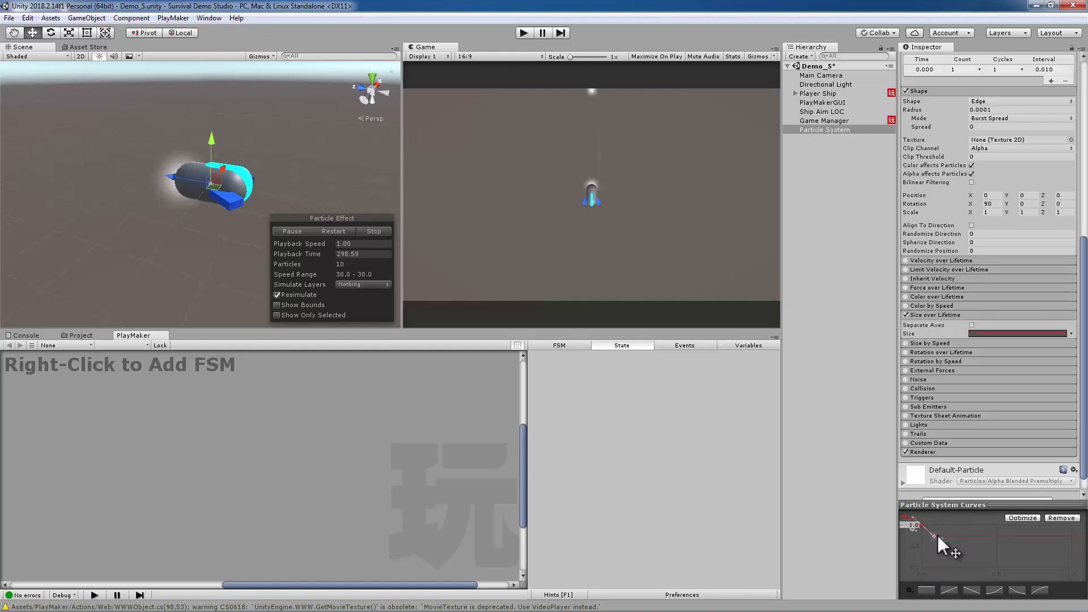
pyautogui.rightClick(935, 536)
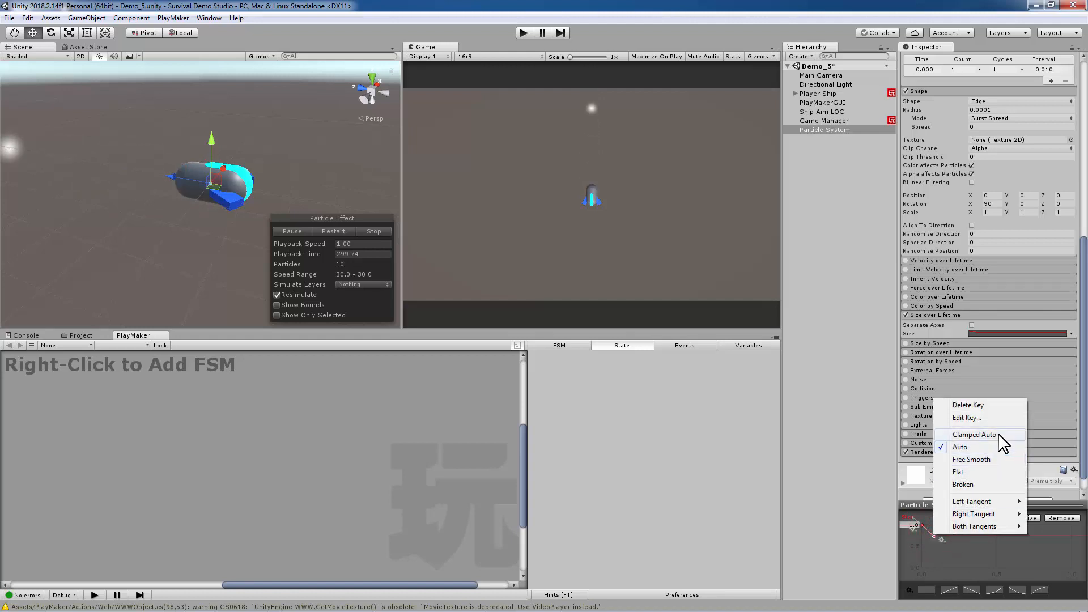
pyautogui.click(971, 417)
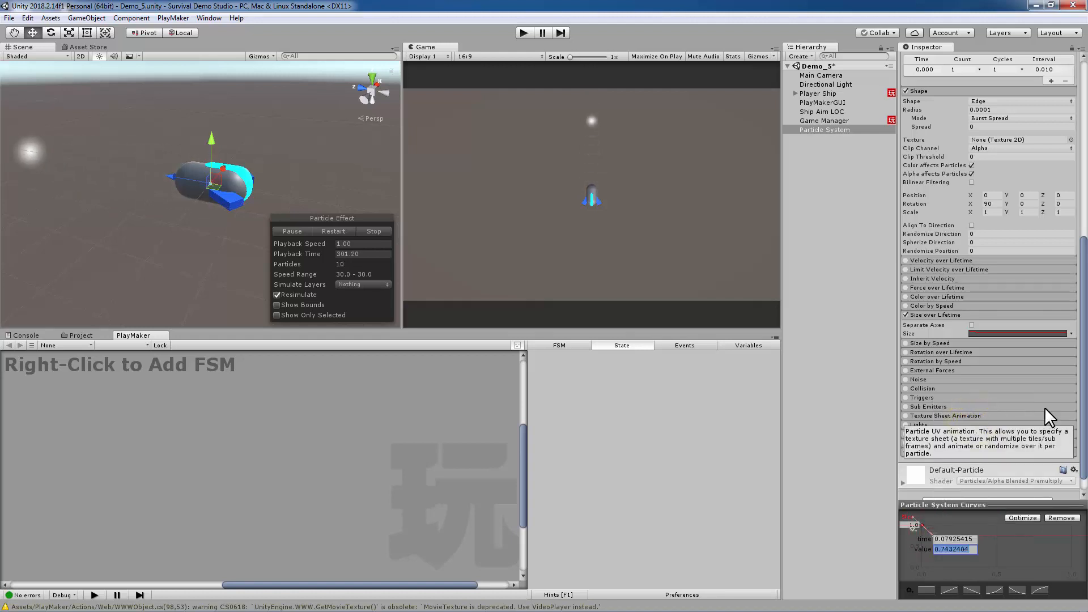
pyautogui.click(956, 539)
pyautogui.write('0.1')
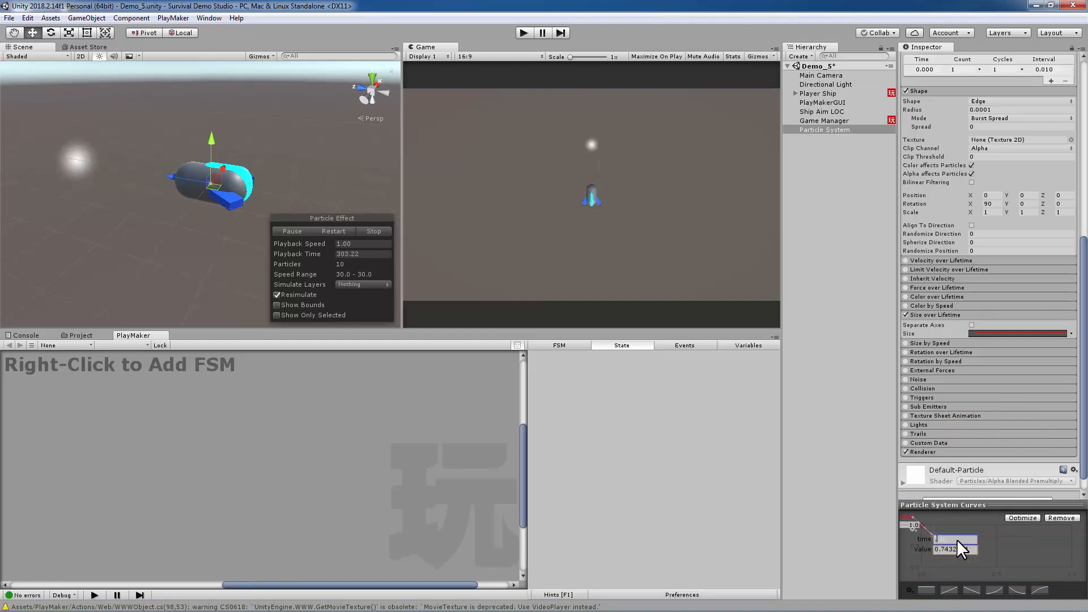
pyautogui.press('Tab')
pyautogui.write('0.5')
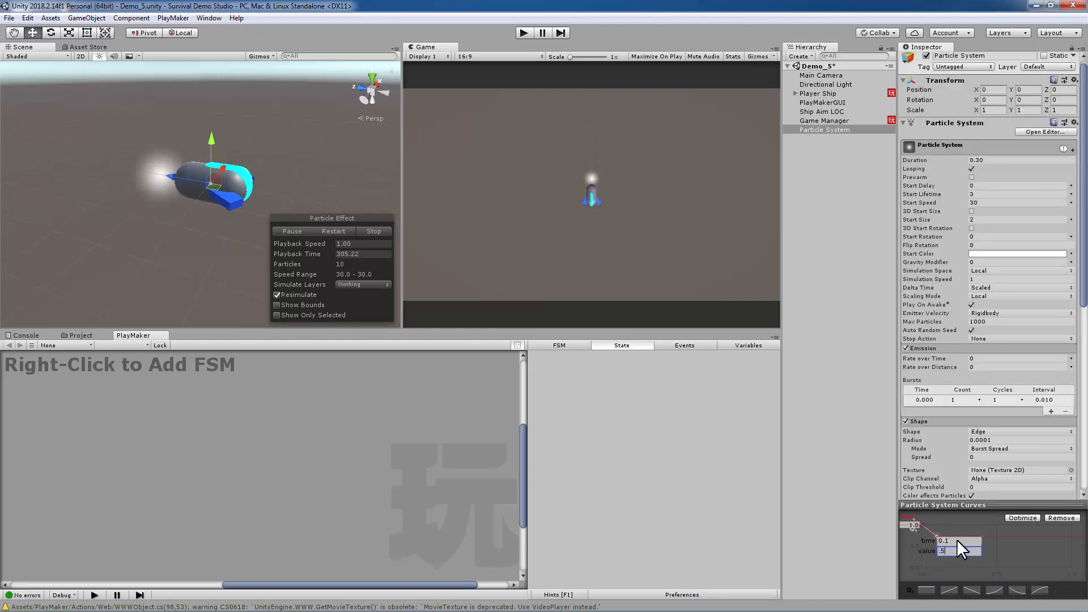
pyautogui.press('Return')
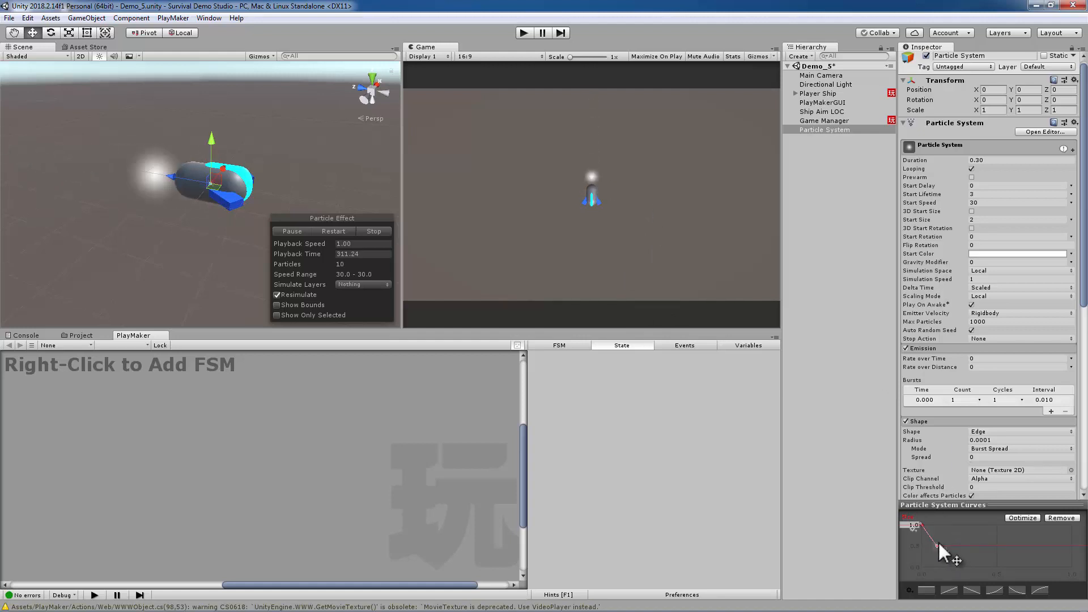
# Step: Collapse the Shape and Size over Lifetime settings and enable Color over Lifetime on the Particle System
pyautogui.click(989, 219)
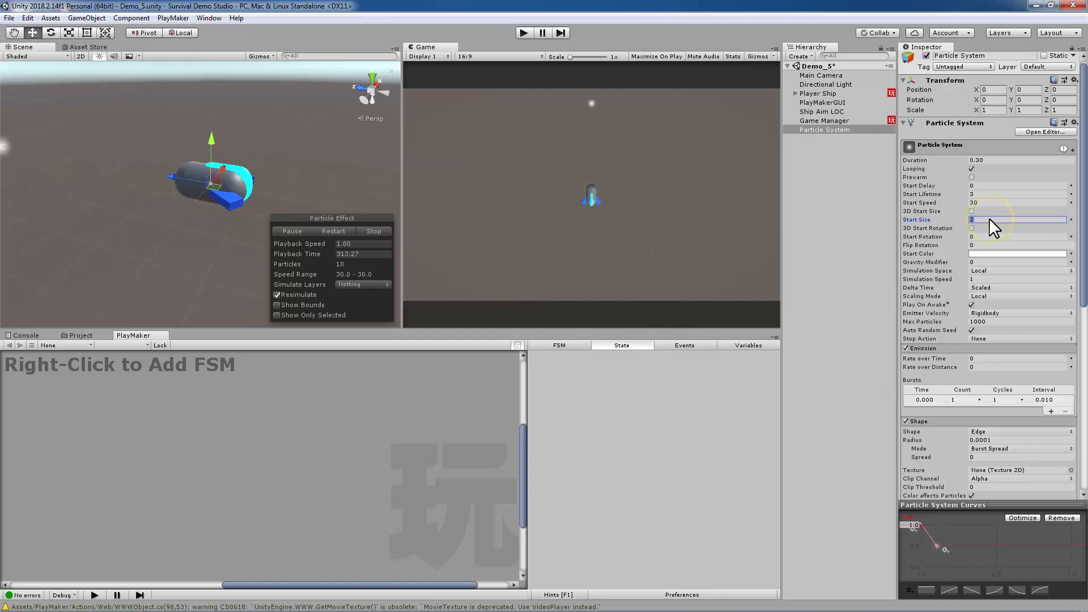
pyautogui.keyDown('alt'); pyautogui.moveTo(127, 169); pyautogui.dragTo(295, 139); pyautogui.keyUp('alt')
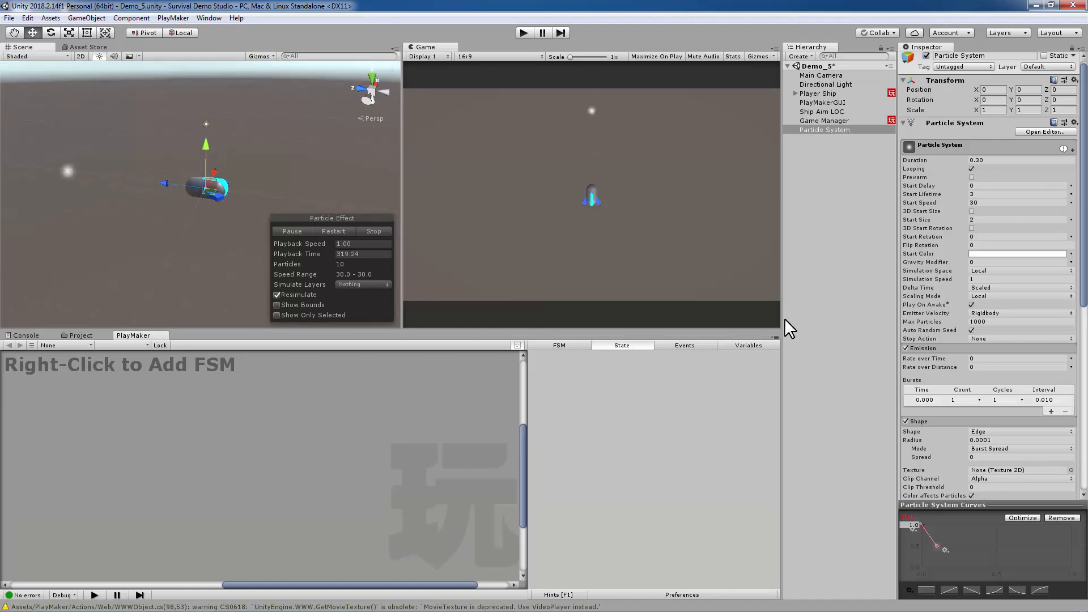
pyautogui.click(926, 423)
pyautogui.scroll(-3, 986, 357)
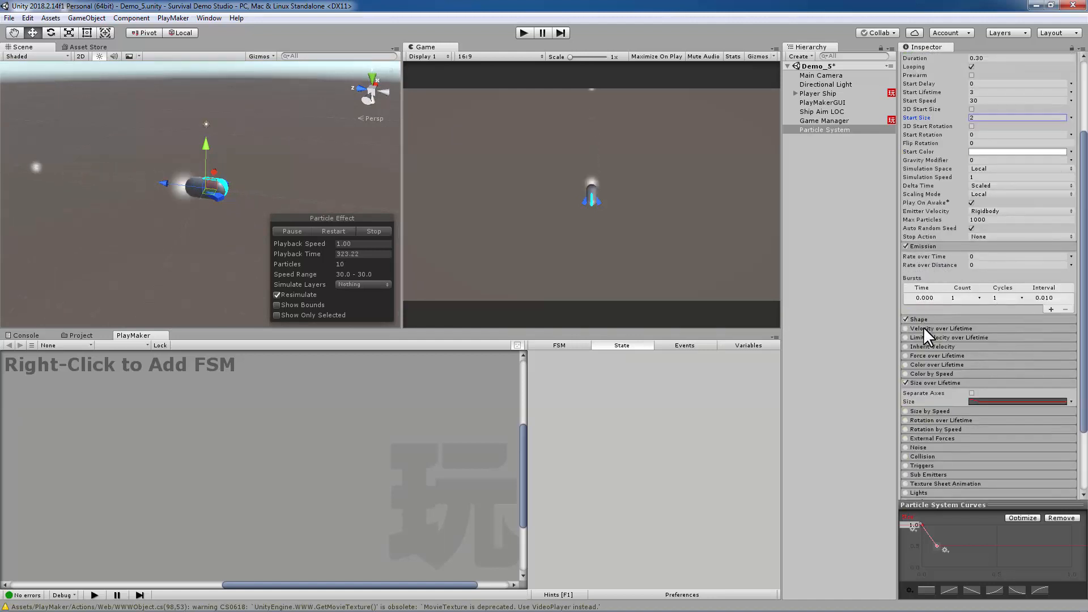
pyautogui.doubleClick(924, 380)
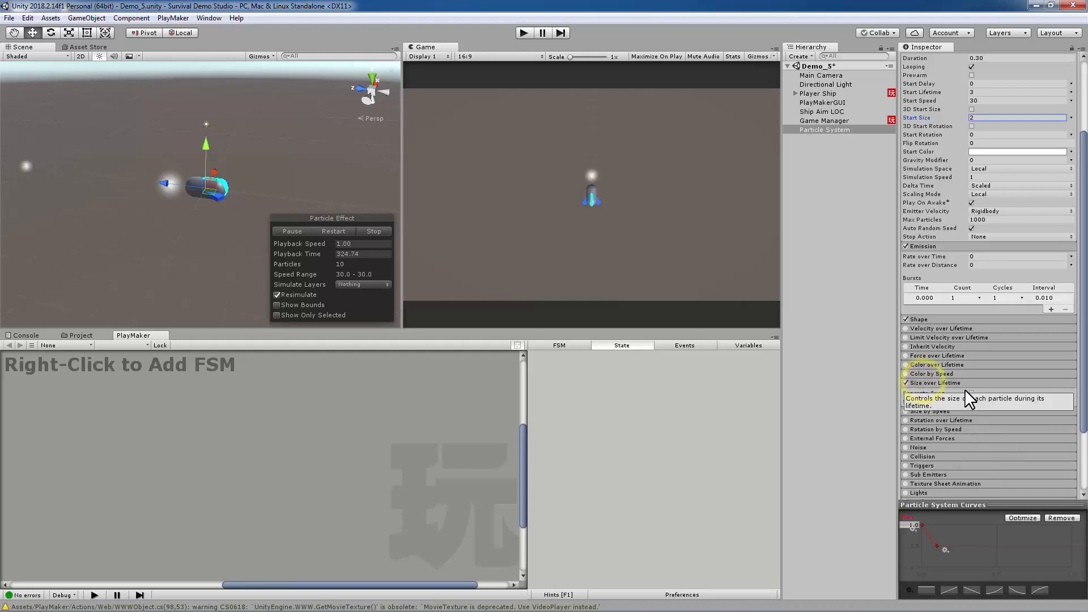
pyautogui.click(923, 379)
pyautogui.click(912, 364)
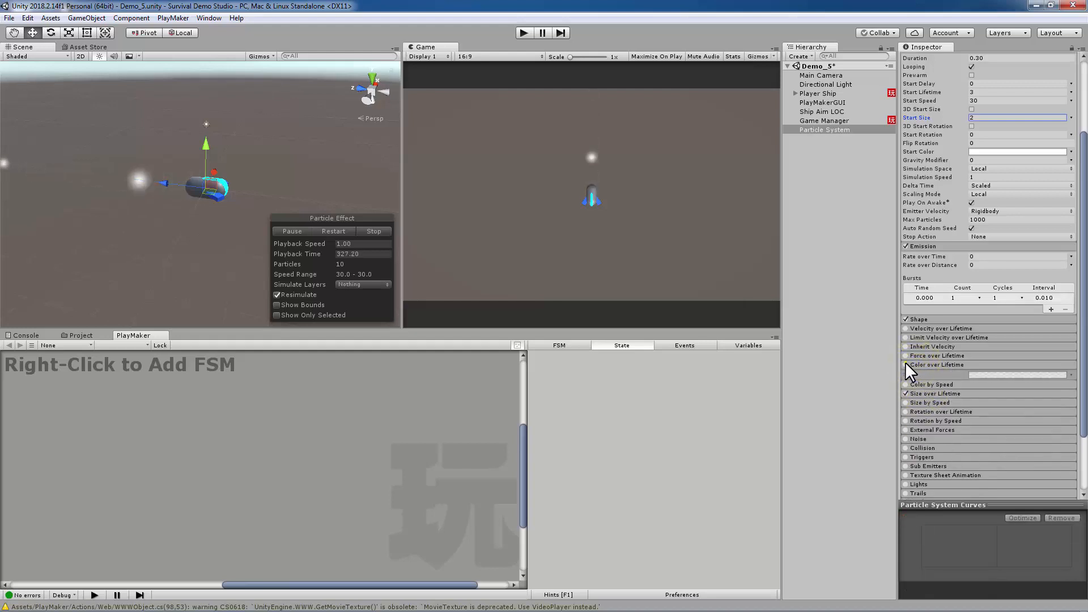
pyautogui.click(906, 364)
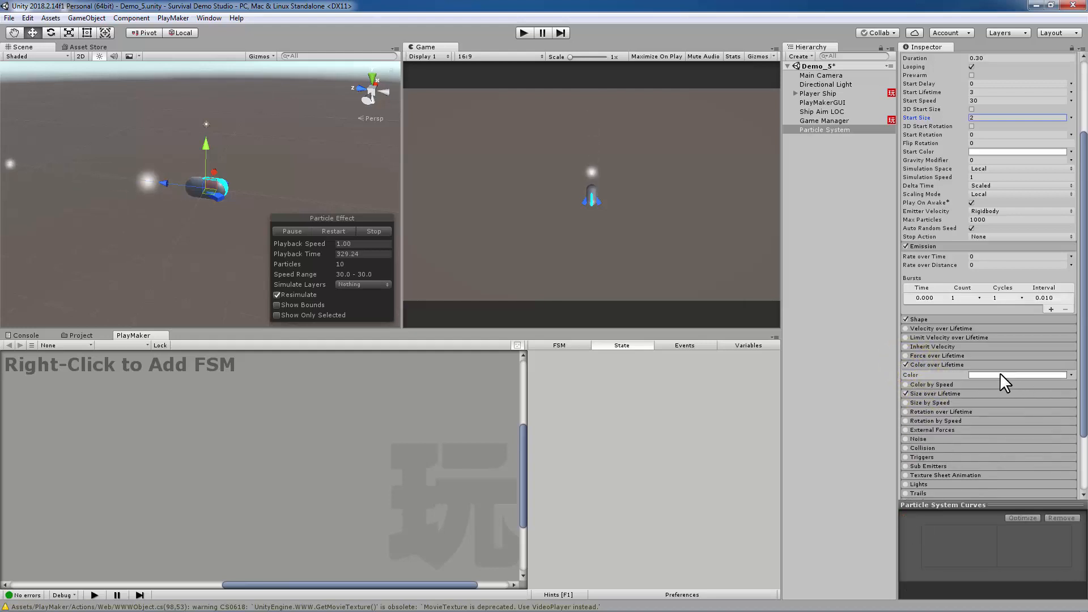
# Step: Open the Color over Lifetime gradient and set its start color key to red (FF0000)
pyautogui.click(1000, 373)
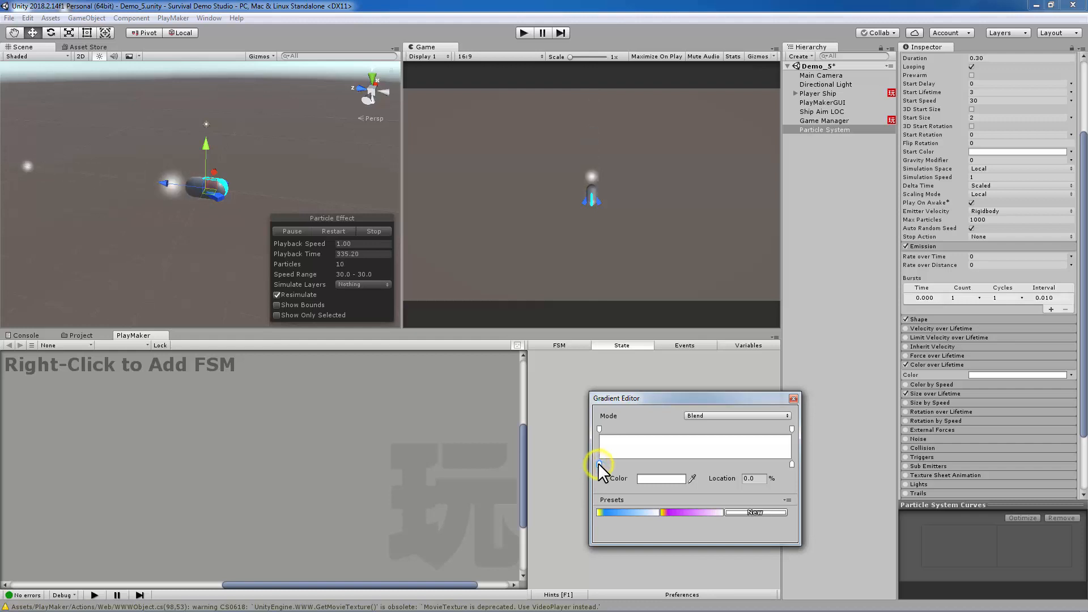
pyautogui.click(658, 478)
pyautogui.moveTo(384, 314); pyautogui.dragTo(421, 267)
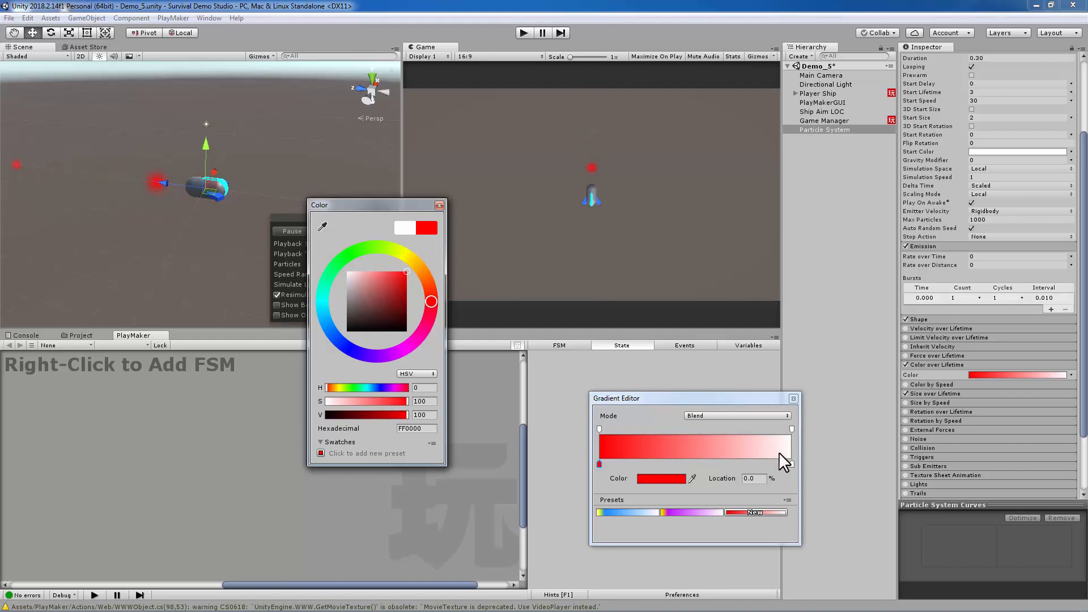
# Step: Add two intermediate color keys to the Color over Lifetime gradient and remove them again
pyautogui.click(643, 464)
pyautogui.click(644, 464)
pyautogui.click(694, 463)
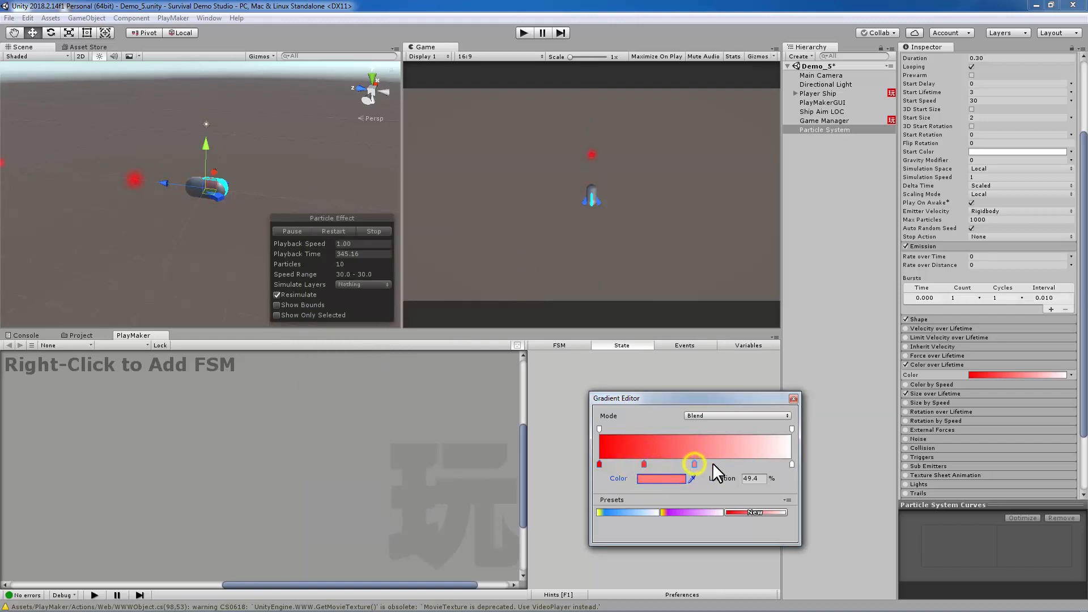
pyautogui.moveTo(692, 462); pyautogui.dragTo(557, 449)
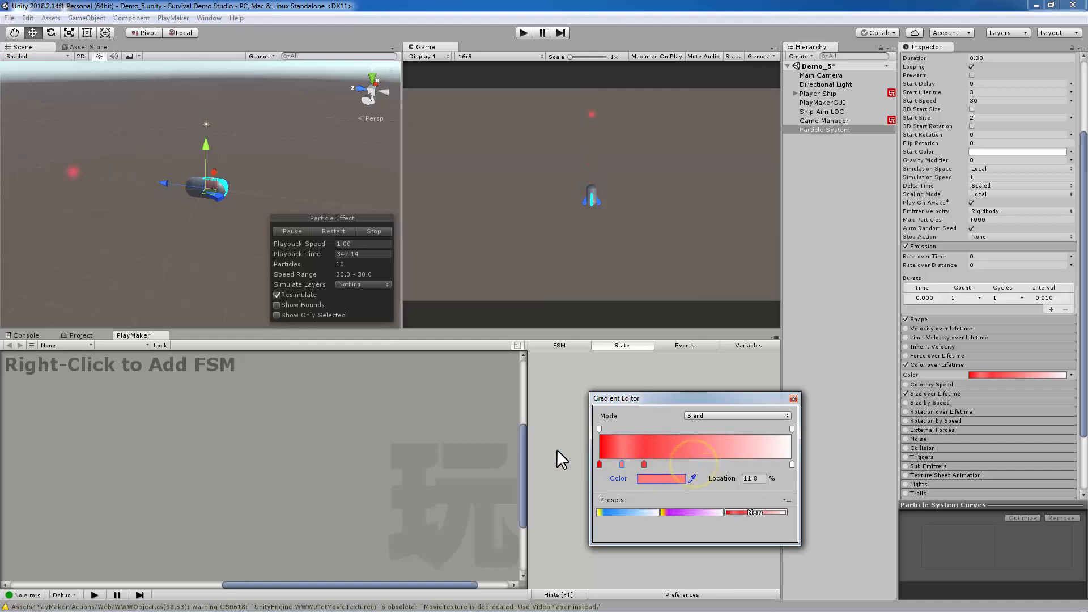
pyautogui.press('Delete')
pyautogui.moveTo(644, 463); pyautogui.dragTo(593, 535)
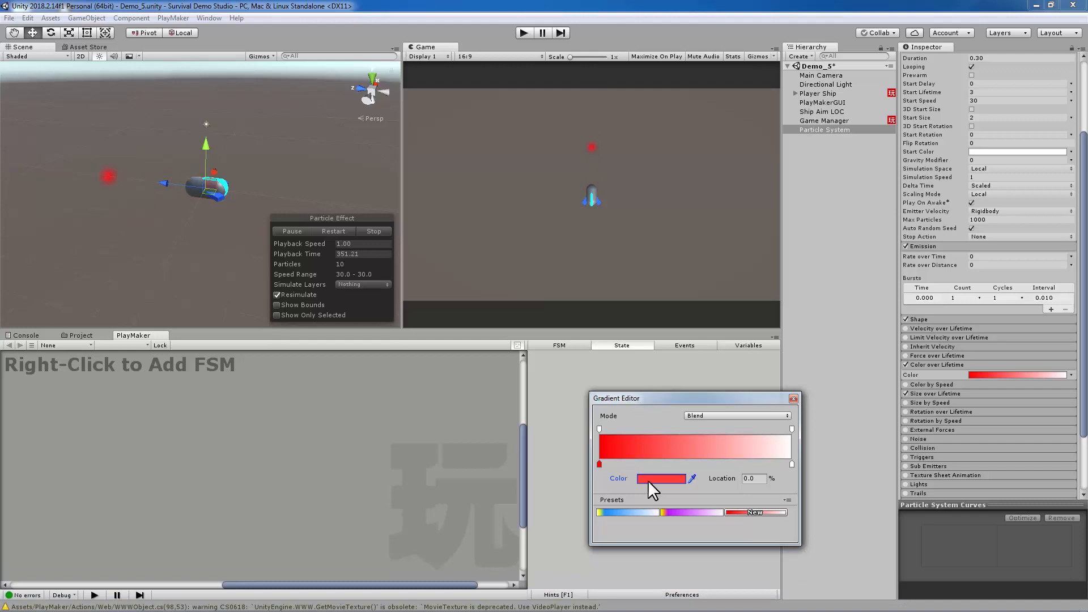
# Step: Apply the yellow-to-blue-to-white gradient preset to the Particle System's Color over Lifetime
pyautogui.click(615, 511)
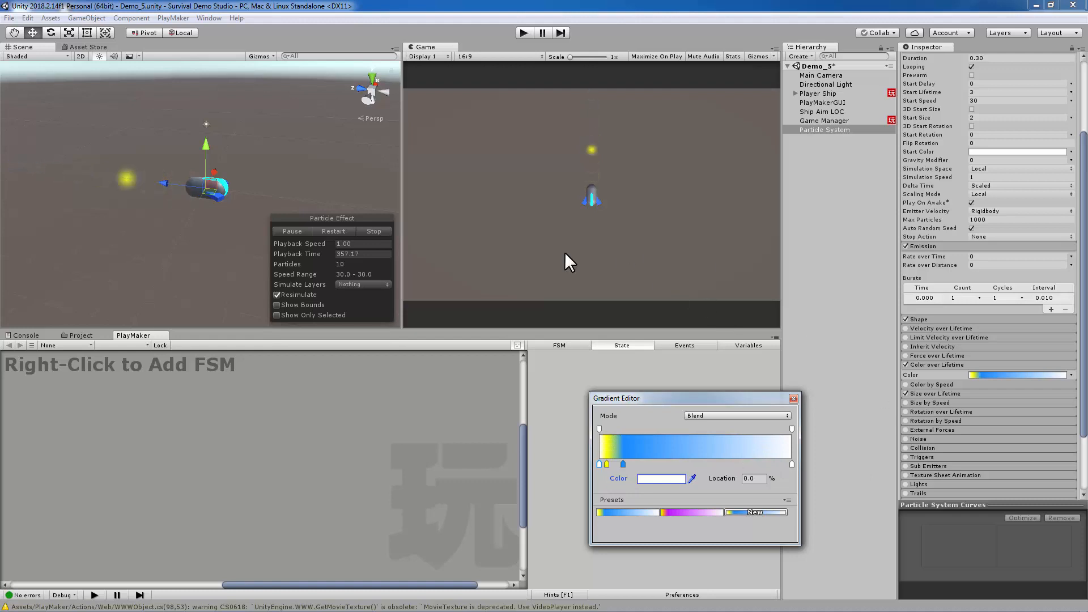
pyautogui.keyDown('alt'); pyautogui.moveTo(220, 185); pyautogui.dragTo(278, 173); pyautogui.keyUp('alt')
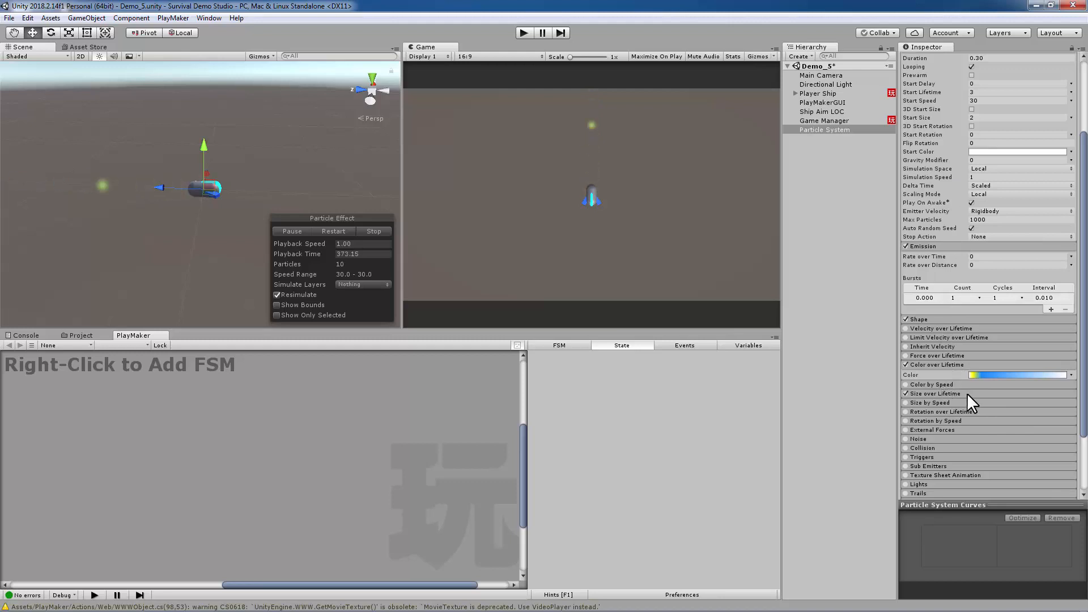
pyautogui.scroll(-3, 967, 393)
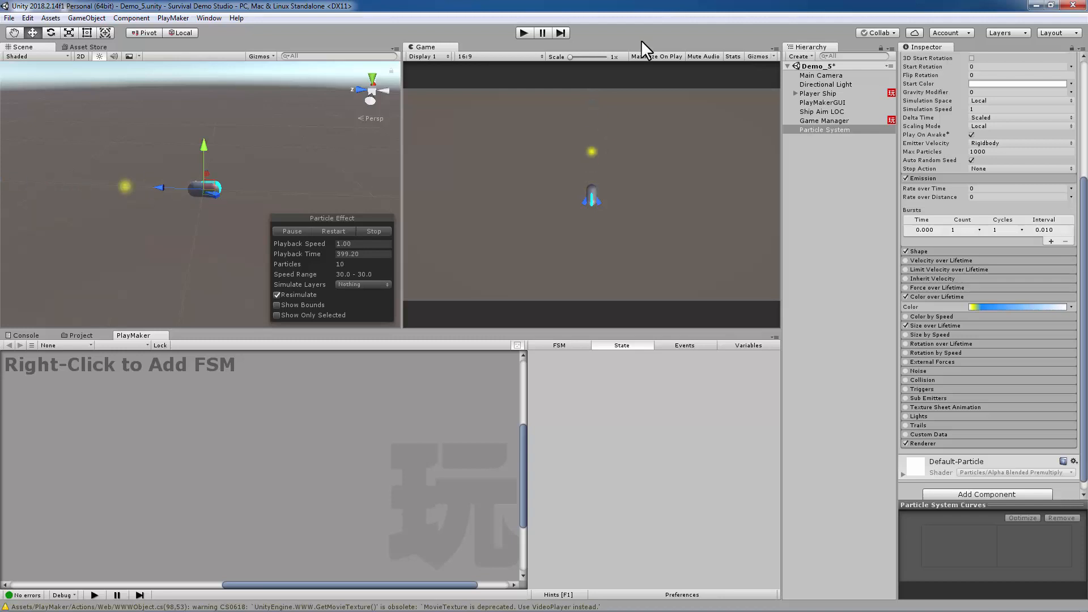
# Step: Create a 3D cube in the scene and reset its Transform
pyautogui.click(831, 171)
pyautogui.rightClick(815, 169)
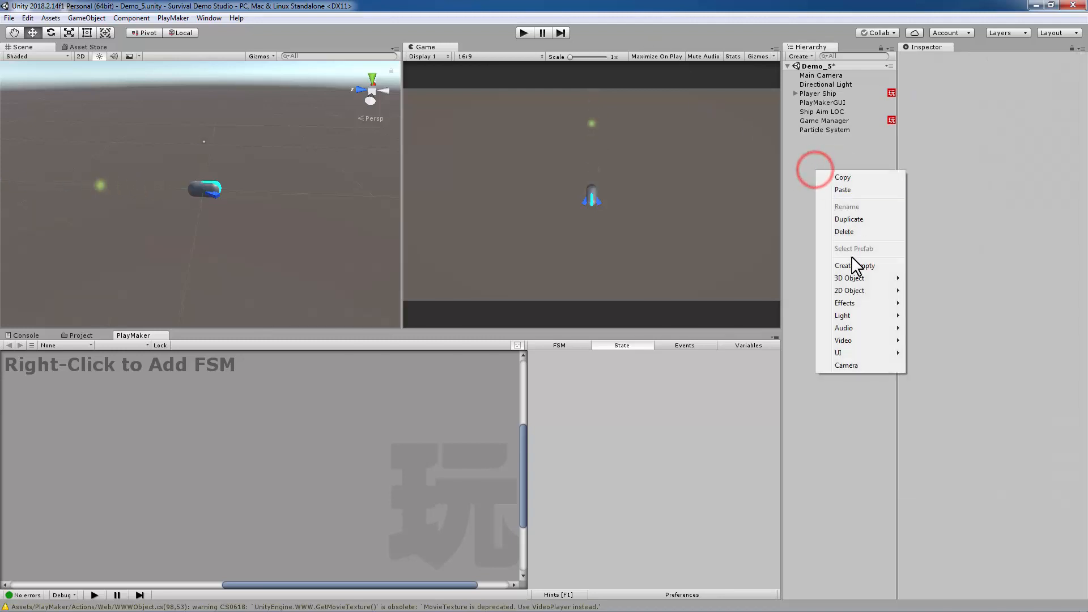
pyautogui.moveTo(833, 278)
pyautogui.click(868, 279)
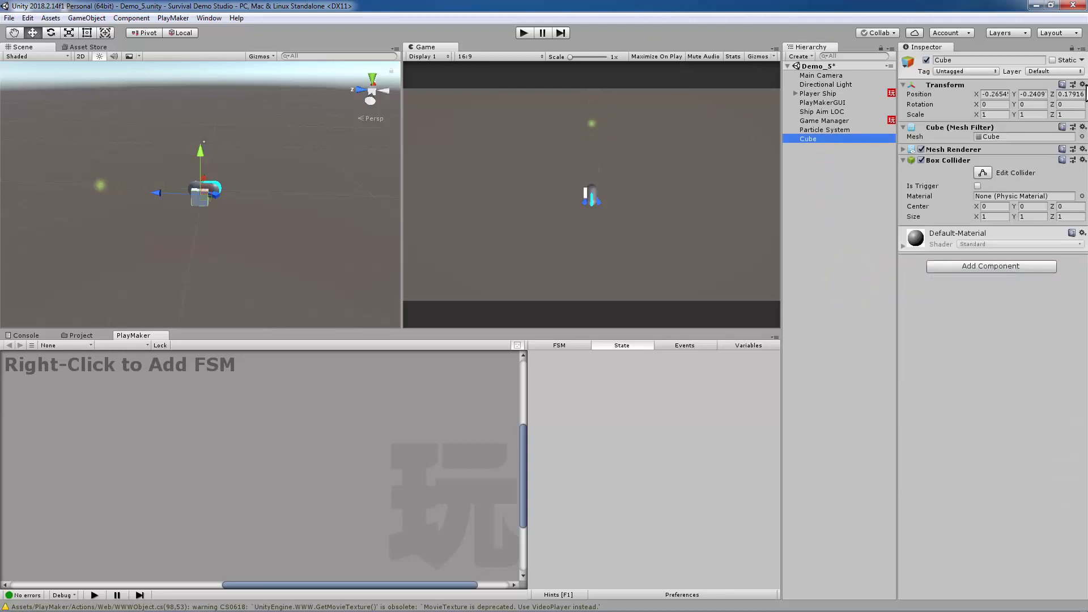
pyautogui.click(1083, 84)
pyautogui.click(977, 87)
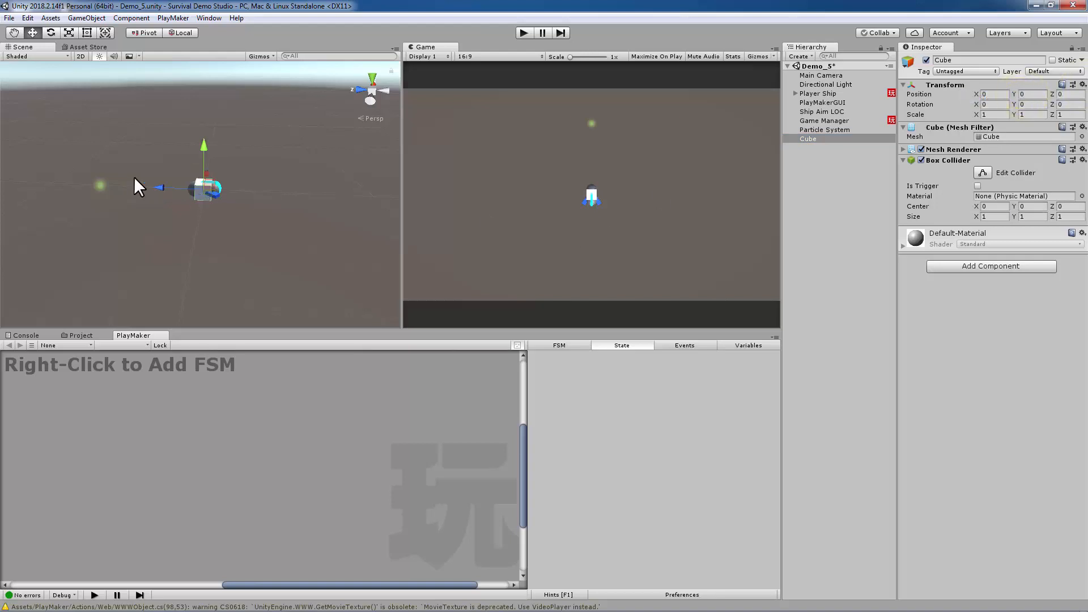
# Step: Move the cube ahead of the ship to about Z 7.26 and briefly play-test the scene
pyautogui.moveTo(159, 186); pyautogui.dragTo(45, 175)
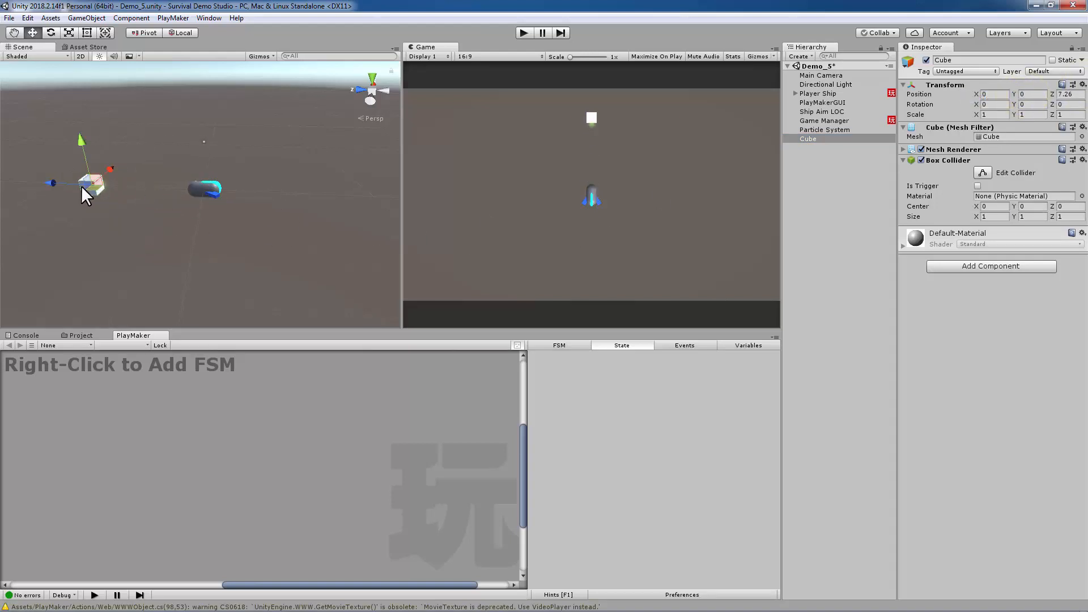
pyautogui.keyDown('alt'); pyautogui.moveTo(168, 206); pyautogui.dragTo(342, 213, button='right'); pyautogui.keyUp('alt')
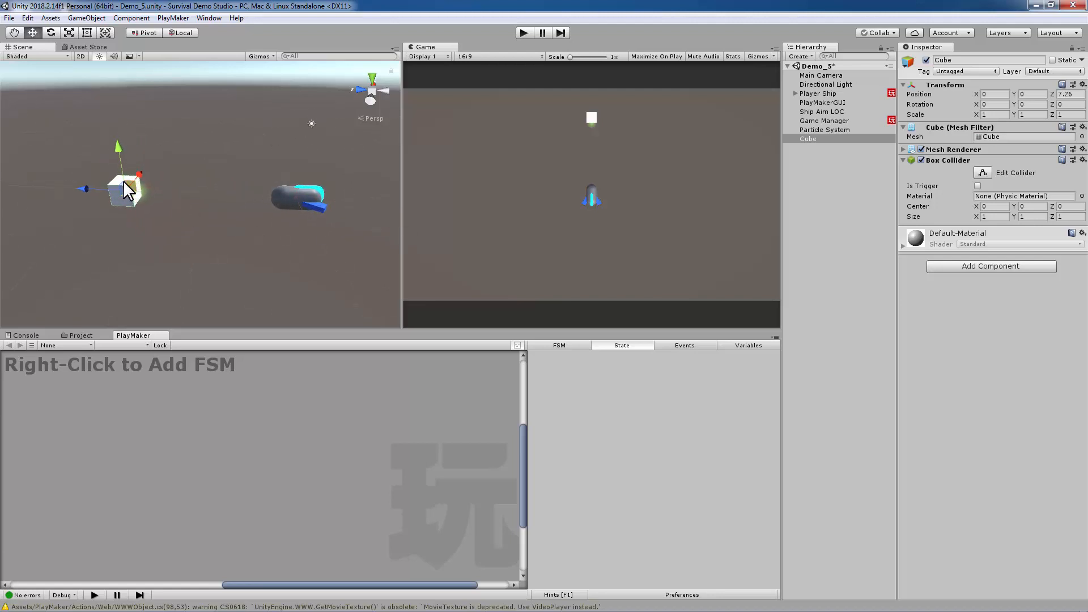
pyautogui.click(523, 32)
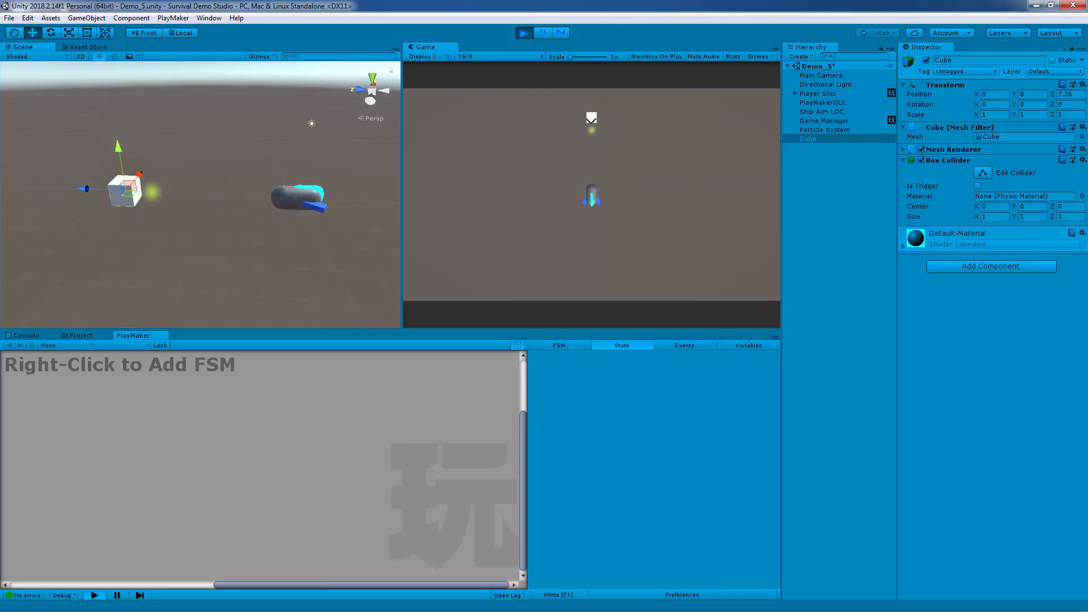
pyautogui.click(524, 32)
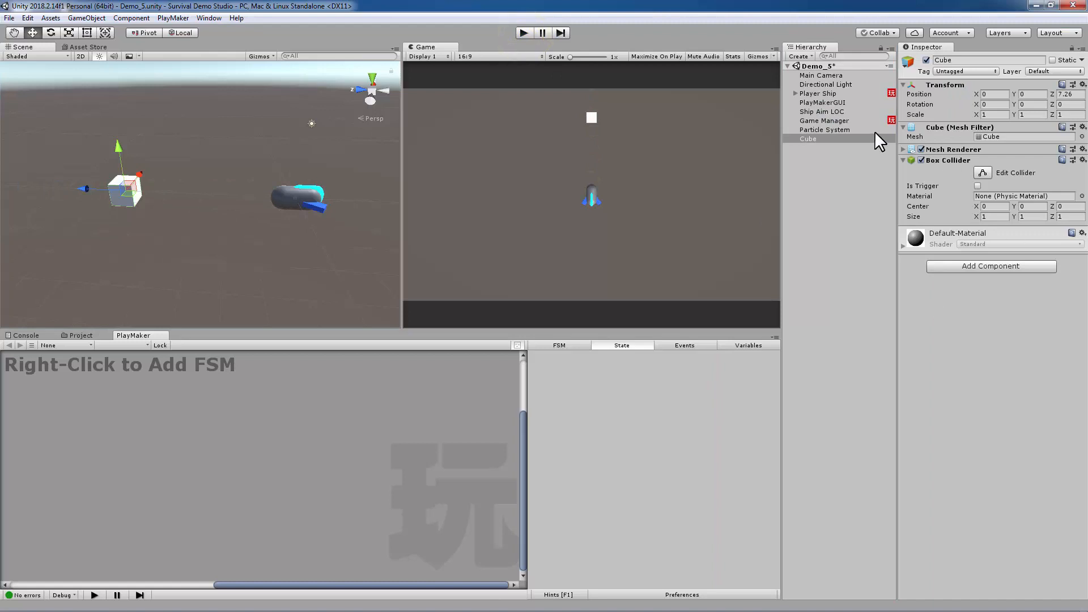
# Step: Expand and enable the Collision module on the Particle System
pyautogui.click(809, 128)
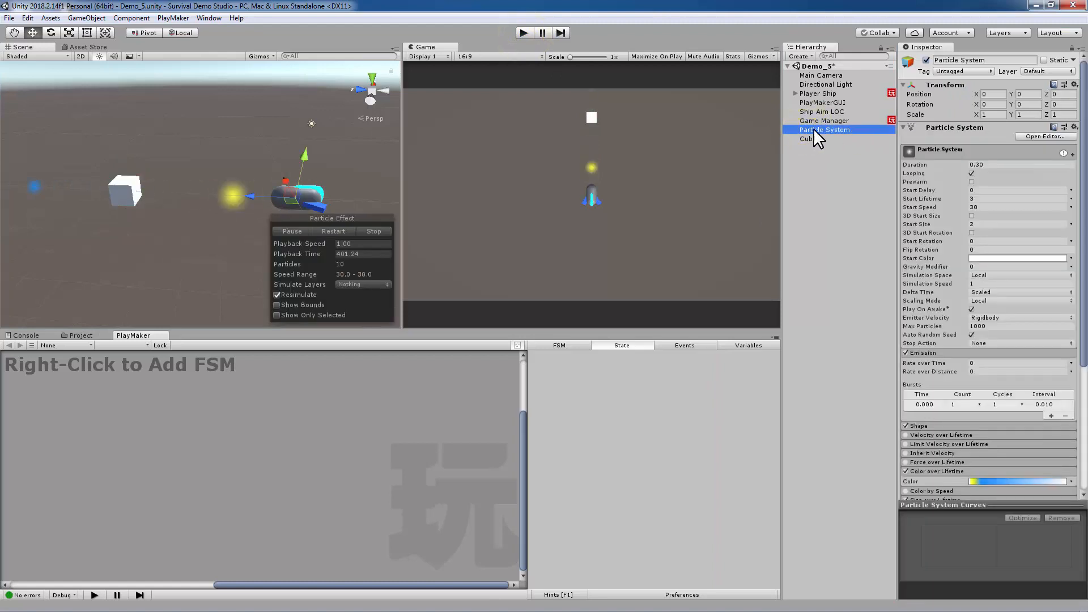
pyautogui.scroll(-3, 971, 343)
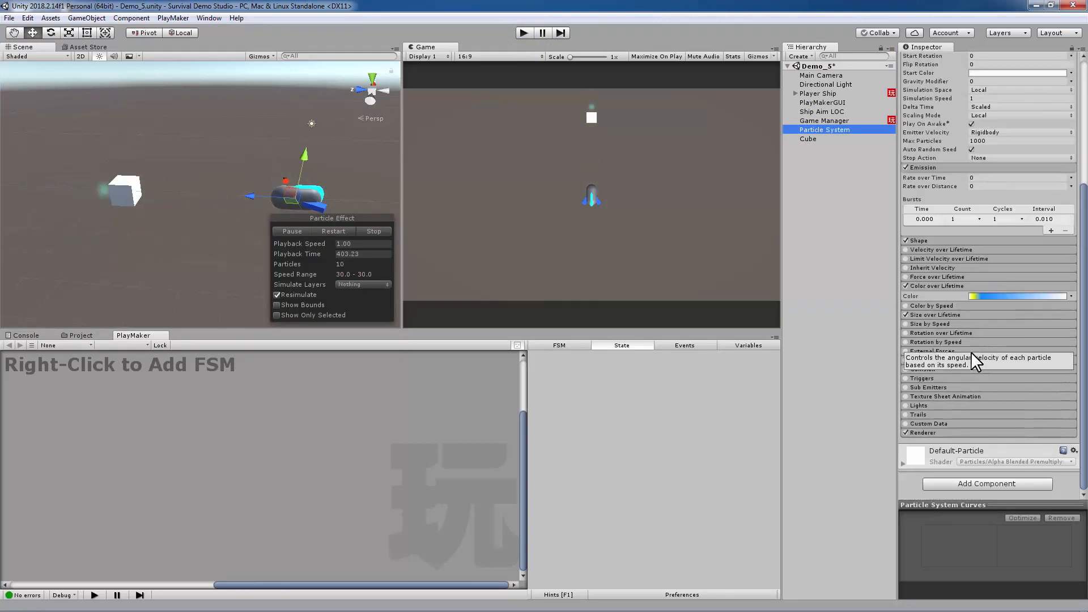
pyautogui.click(925, 369)
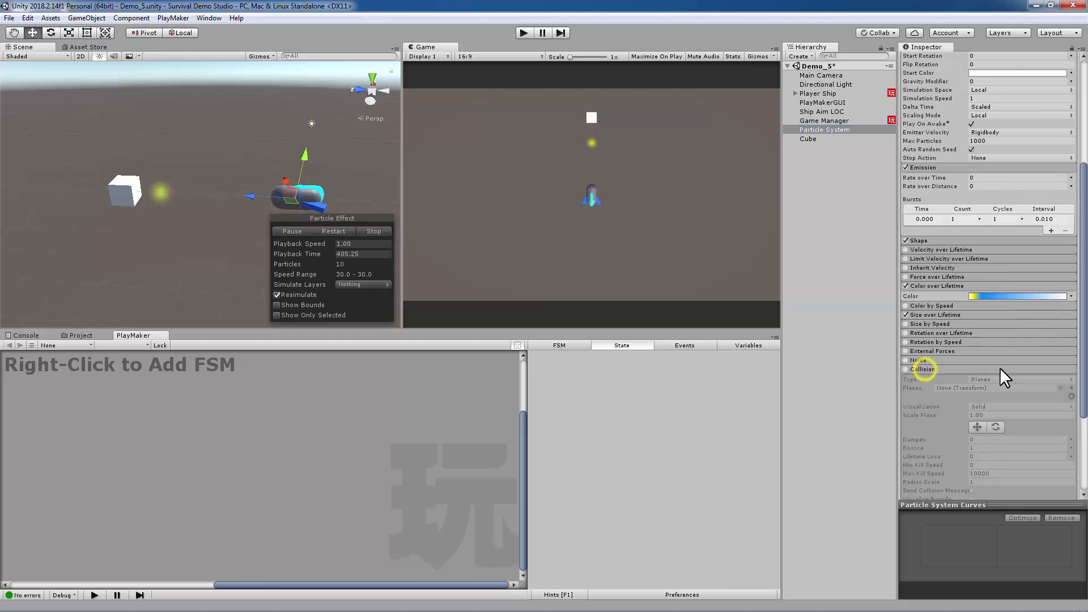
pyautogui.click(905, 369)
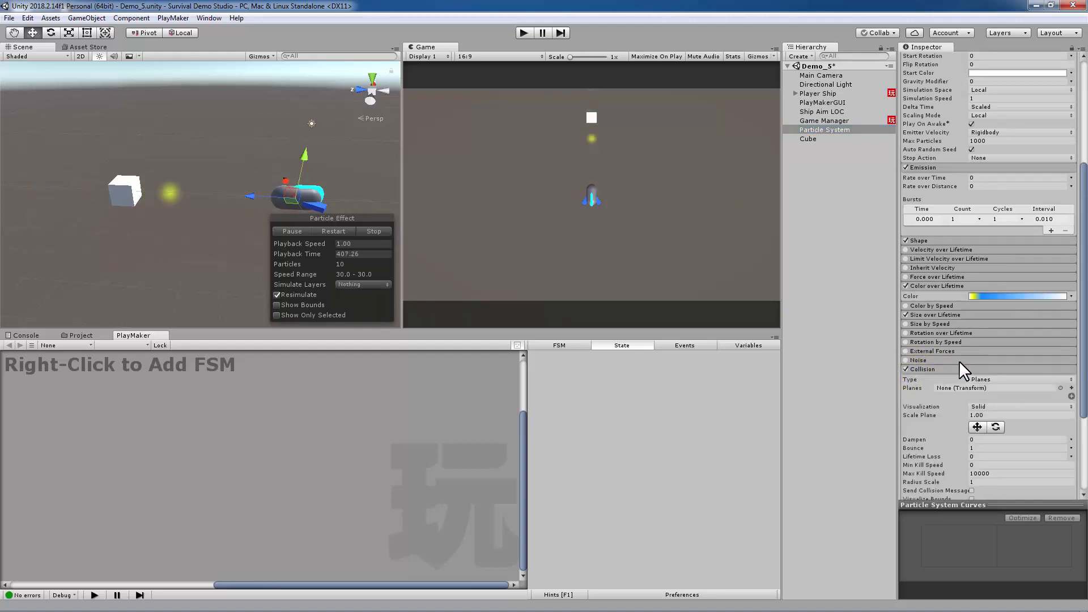
pyautogui.scroll(-2, 987, 377)
pyautogui.scroll(-1, 984, 373)
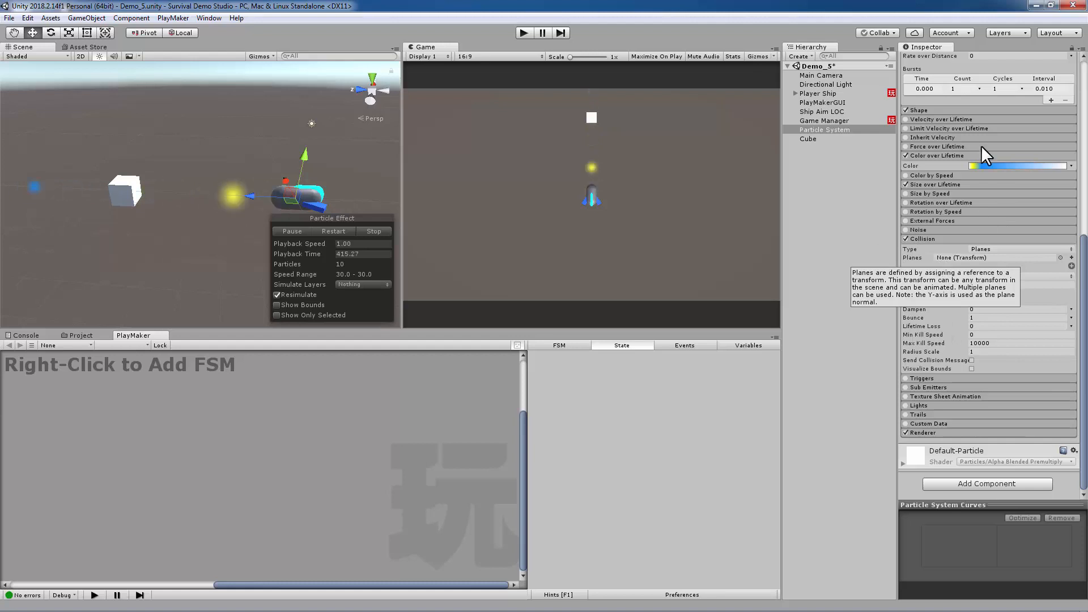
# Step: Deactivate the Player Ship and set the Particle System's Collision type to World
pyautogui.click(819, 93)
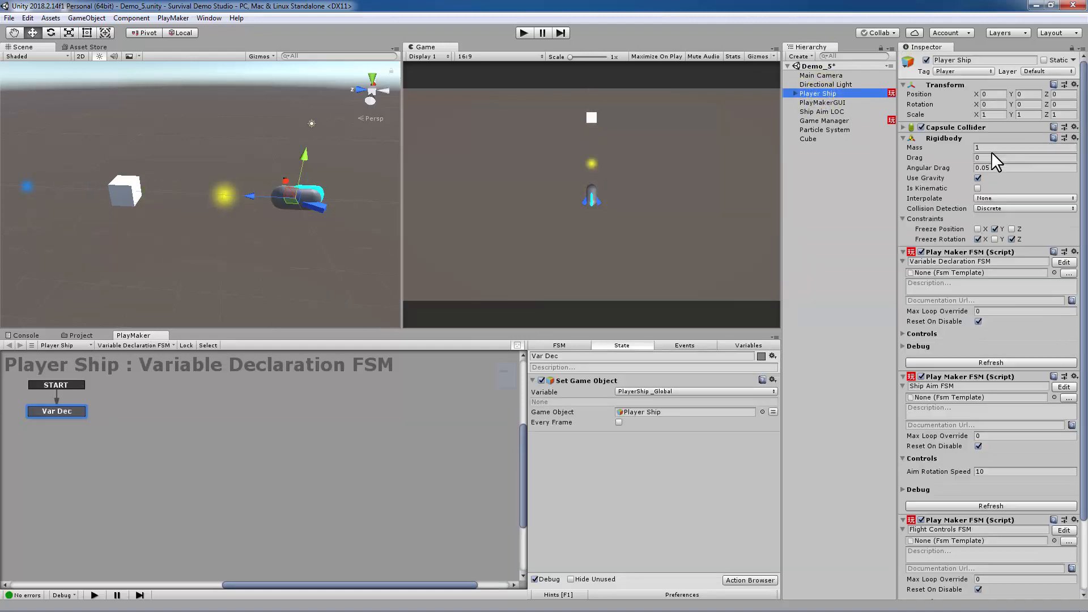
pyautogui.click(816, 130)
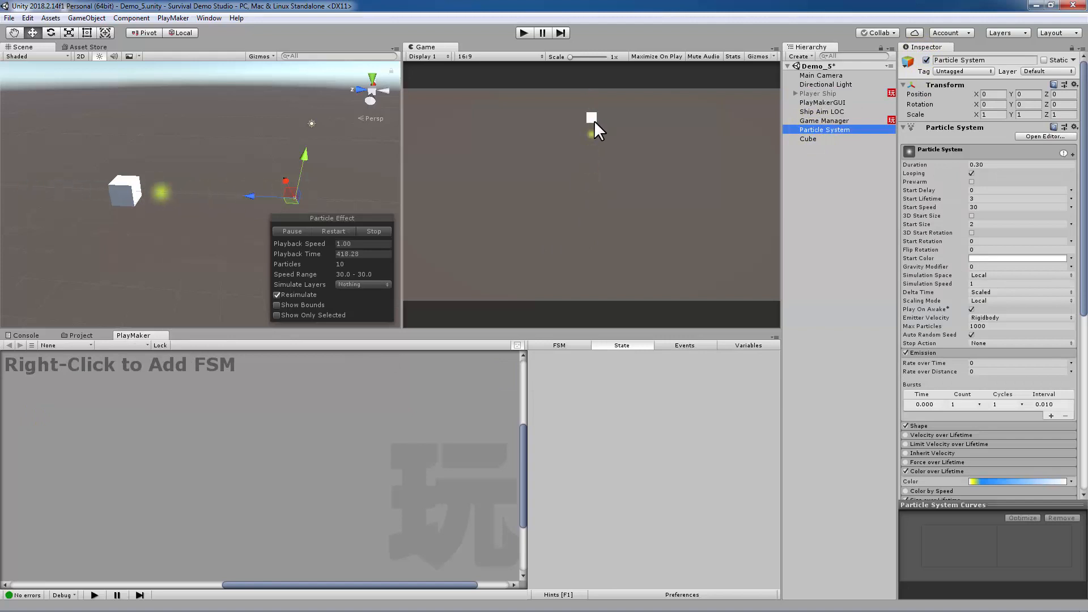
pyautogui.scroll(-5, 1017, 423)
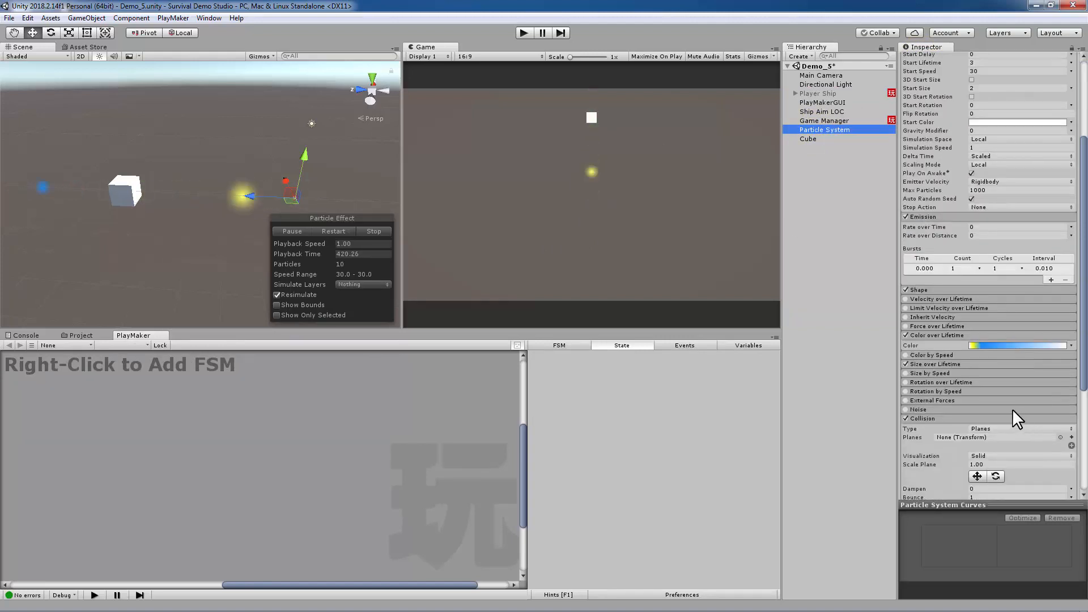
pyautogui.scroll(-4, 960, 357)
pyautogui.scroll(-3, 960, 359)
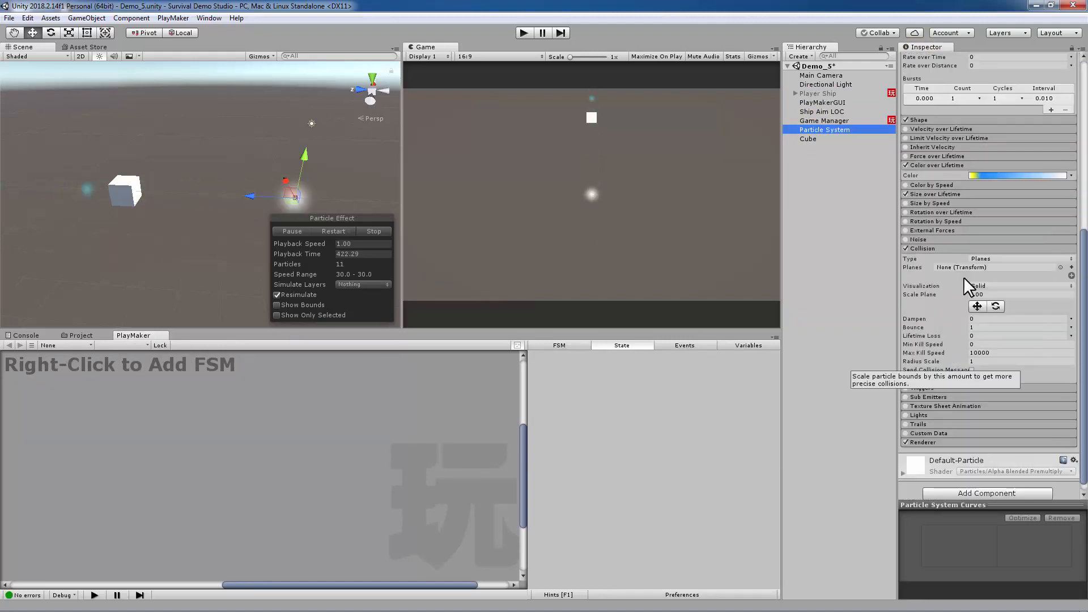
pyautogui.click(1004, 258)
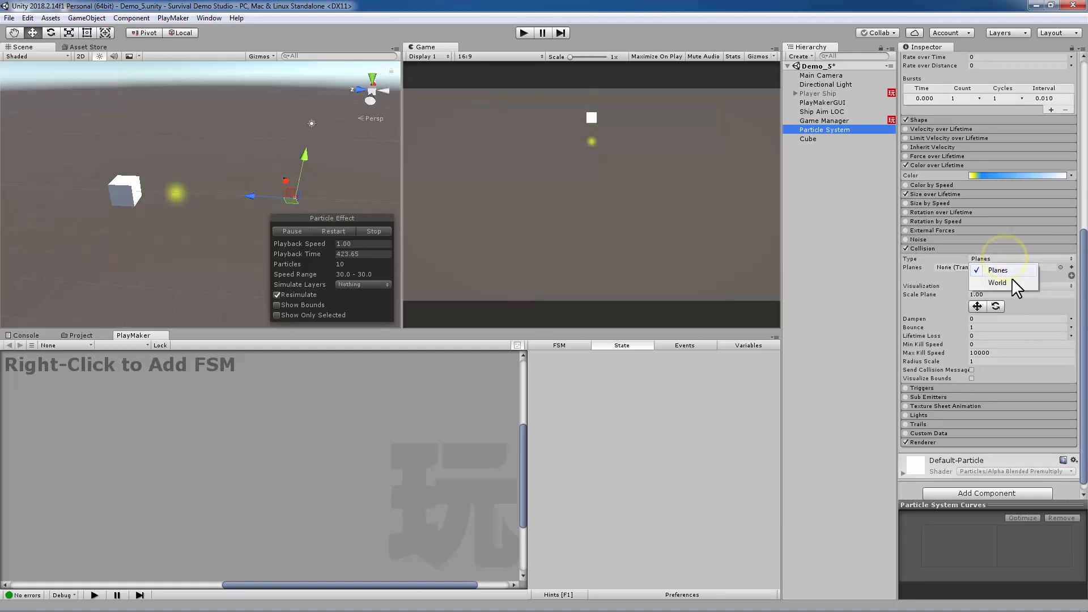
pyautogui.click(1010, 280)
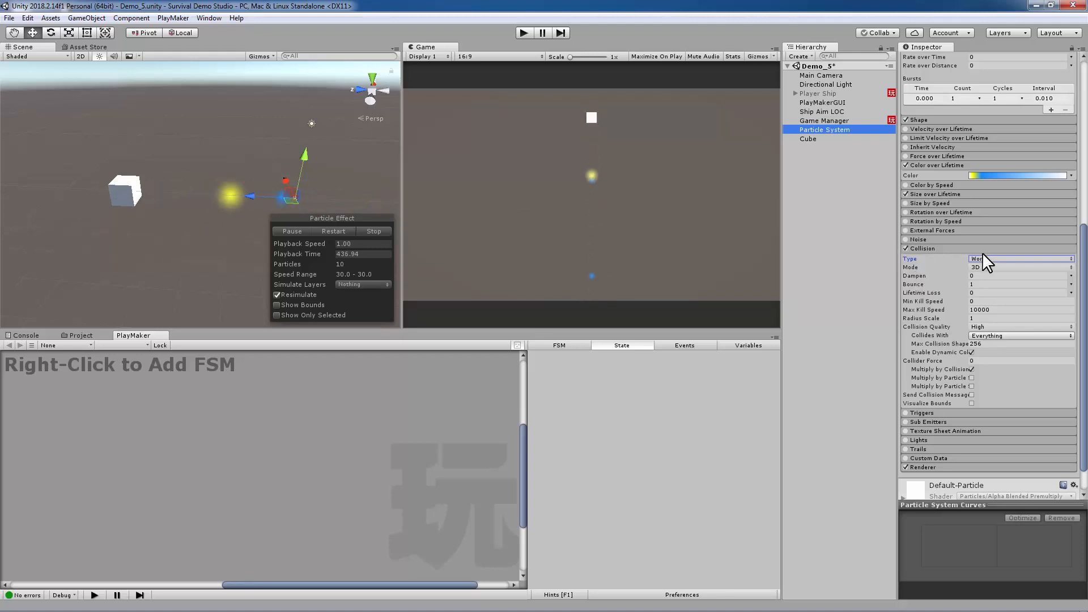
# Step: Set the Collision module's Bounce to 0 and Lifetime Loss to 1
pyautogui.click(988, 284)
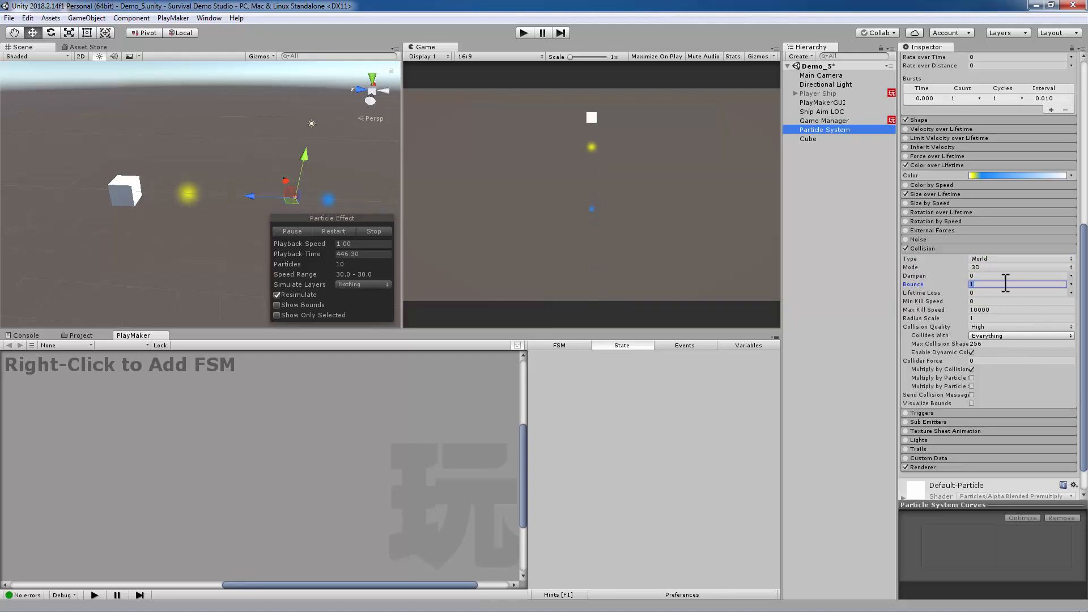
pyautogui.write('0')
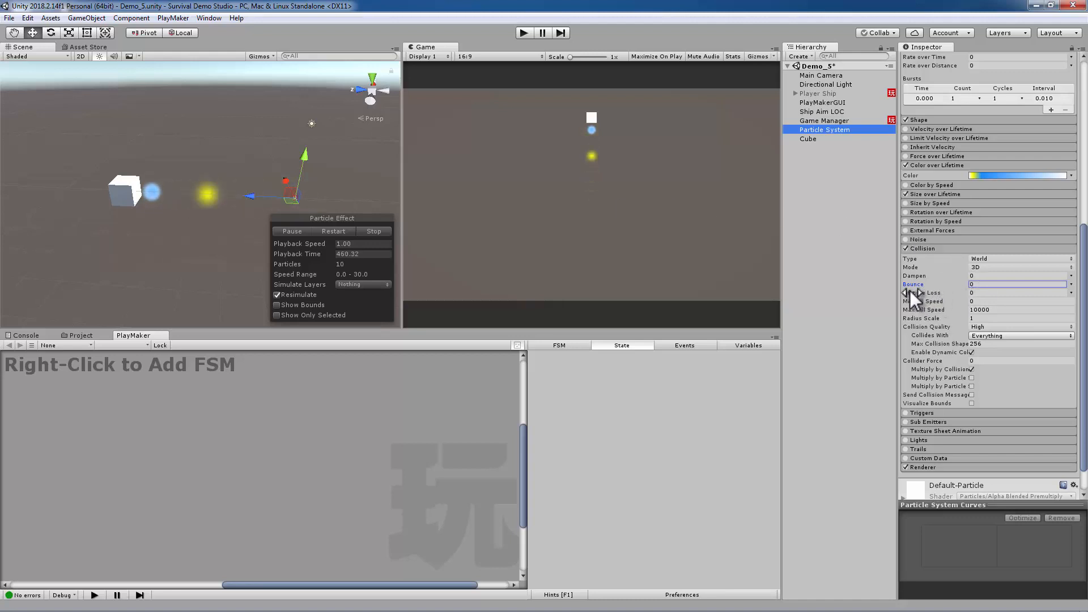
pyautogui.click(979, 292)
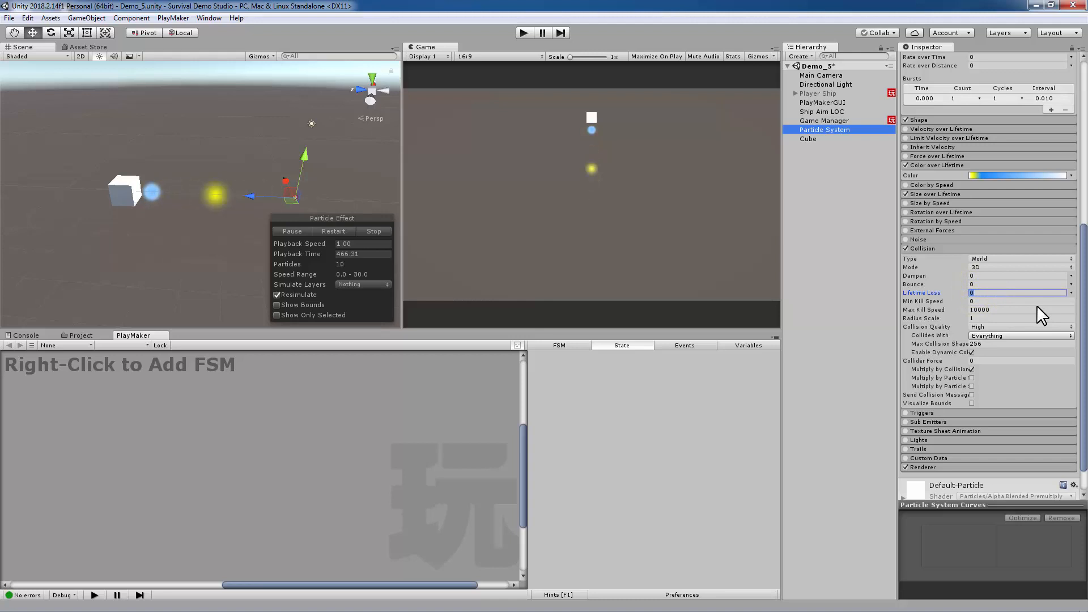
pyautogui.write('1')
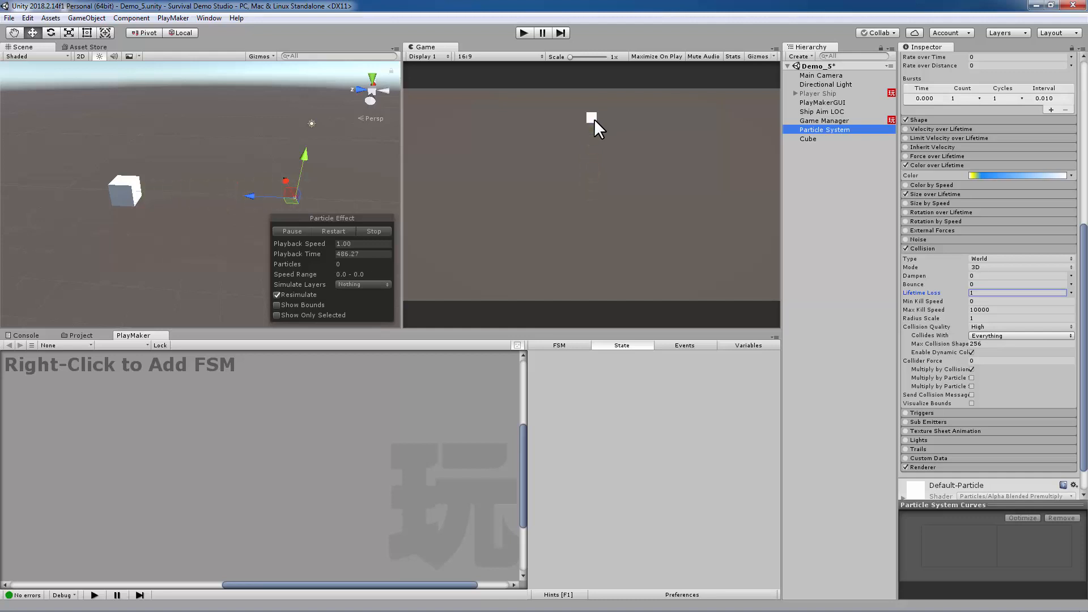
# Step: Add a PlayMaker FSM to the Cube
pyautogui.click(801, 138)
pyautogui.rightClick(218, 394)
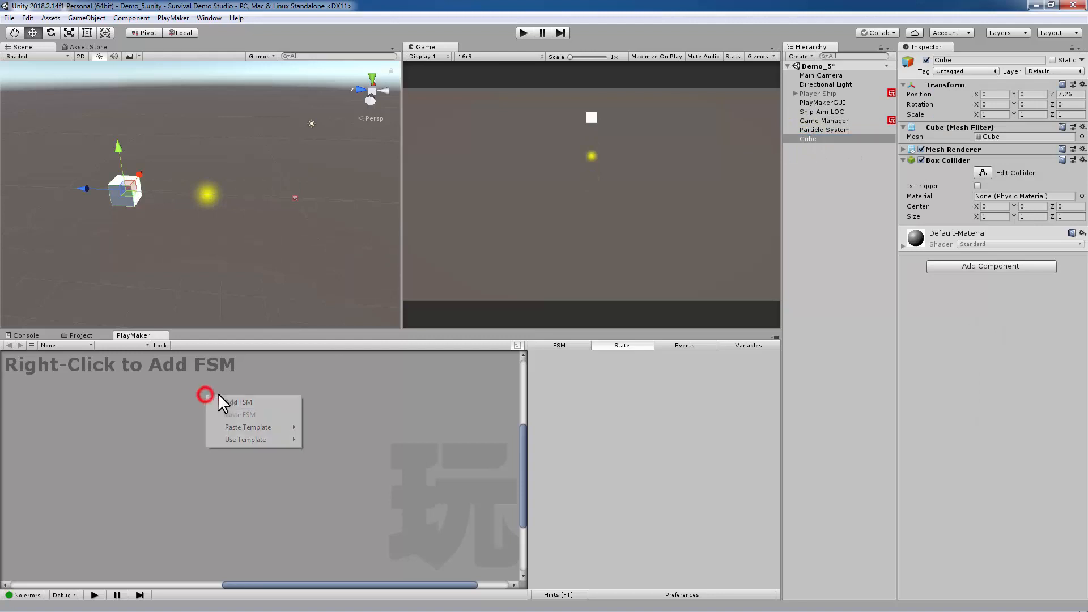
pyautogui.click(264, 401)
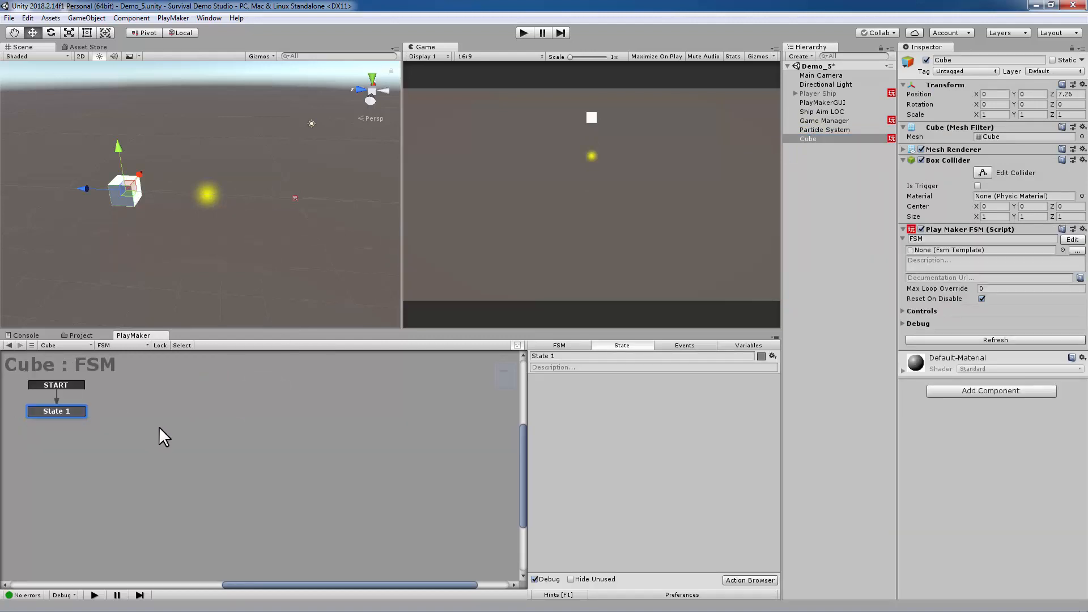
# Step: Add a FINISHED transition to State 1 and link it to a new State 2 placed beside it
pyautogui.rightClick(59, 410)
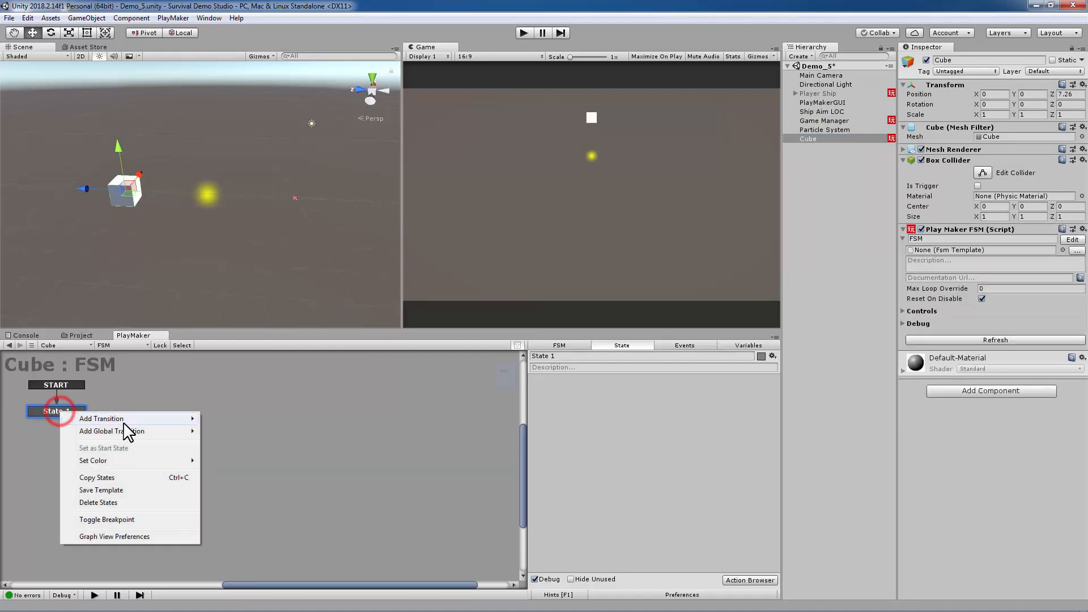
pyautogui.click(124, 420)
pyautogui.click(232, 418)
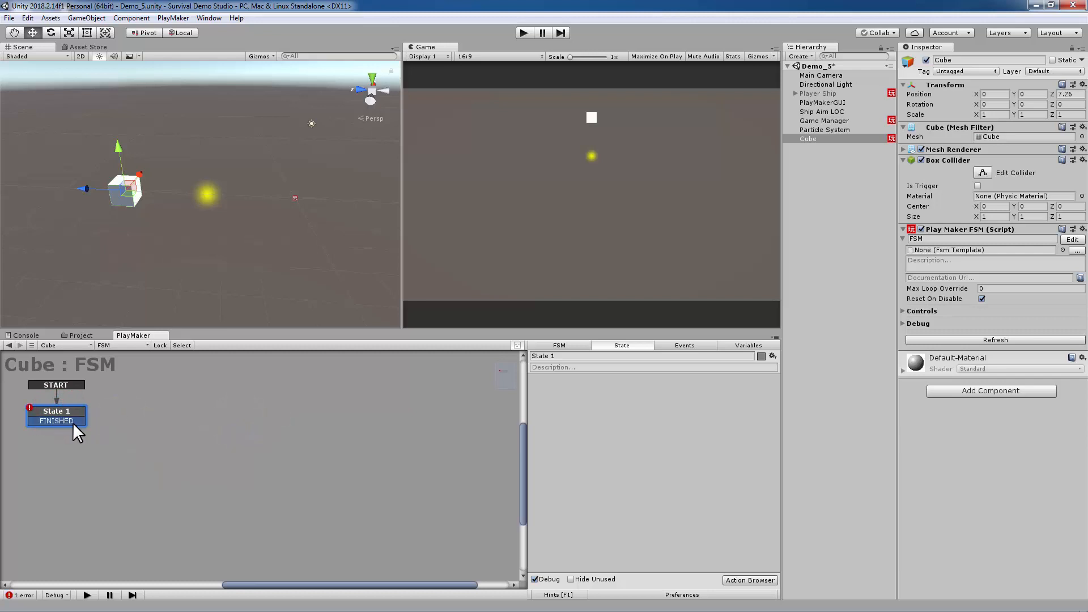
pyautogui.moveTo(133, 433); pyautogui.dragTo(183, 413)
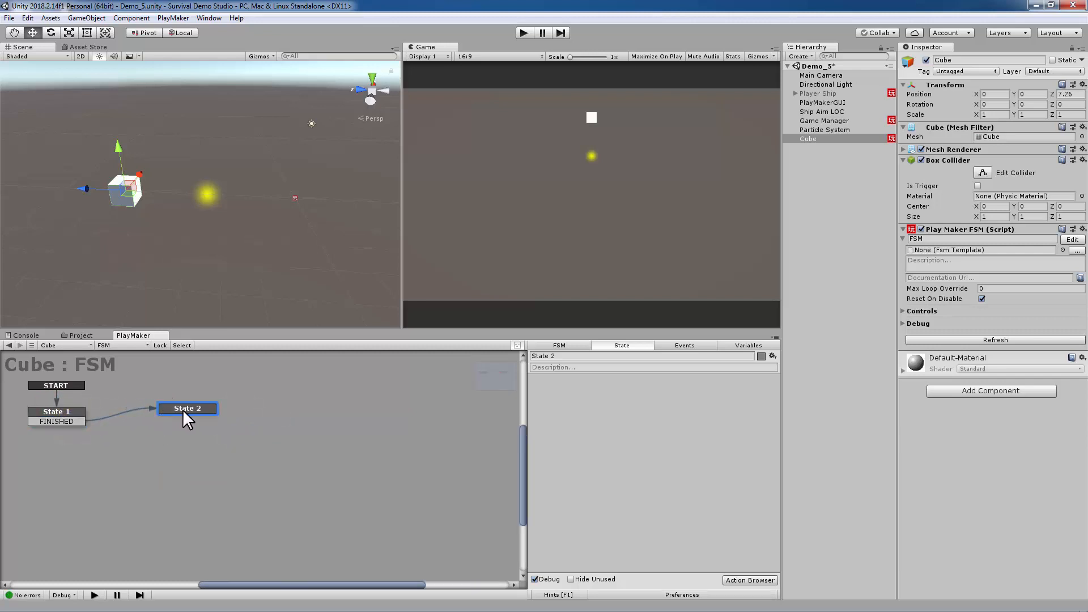
# Step: Add a FINISHED transition to State 2, link it back to State 1, and move State 2 closer to State 1
pyautogui.rightClick(184, 409)
pyautogui.moveTo(238, 415)
pyautogui.click(348, 416)
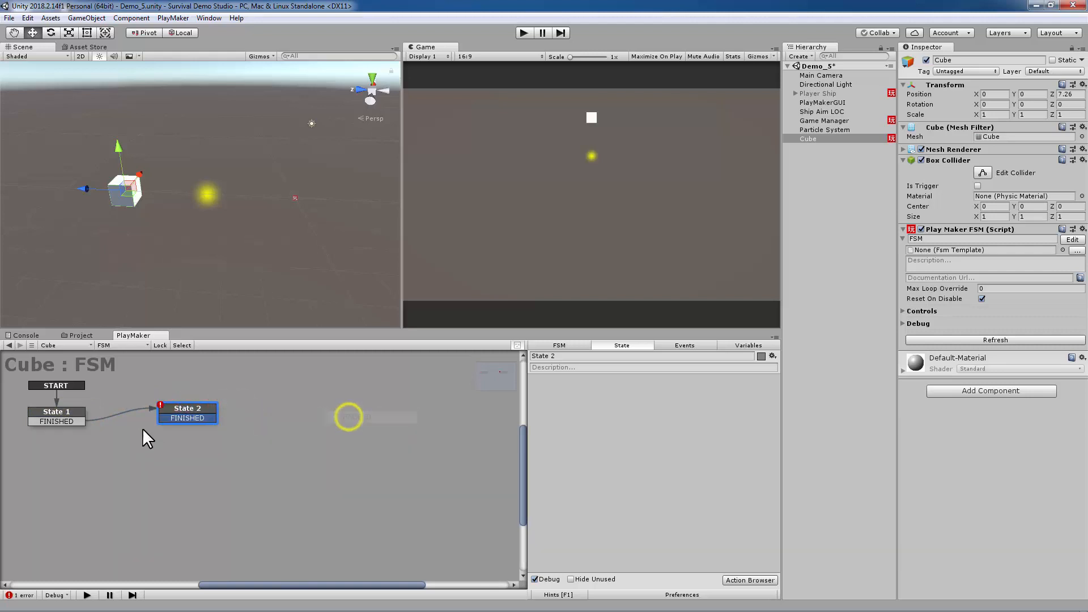
pyautogui.moveTo(163, 419); pyautogui.dragTo(69, 413)
pyautogui.moveTo(185, 405); pyautogui.dragTo(171, 414)
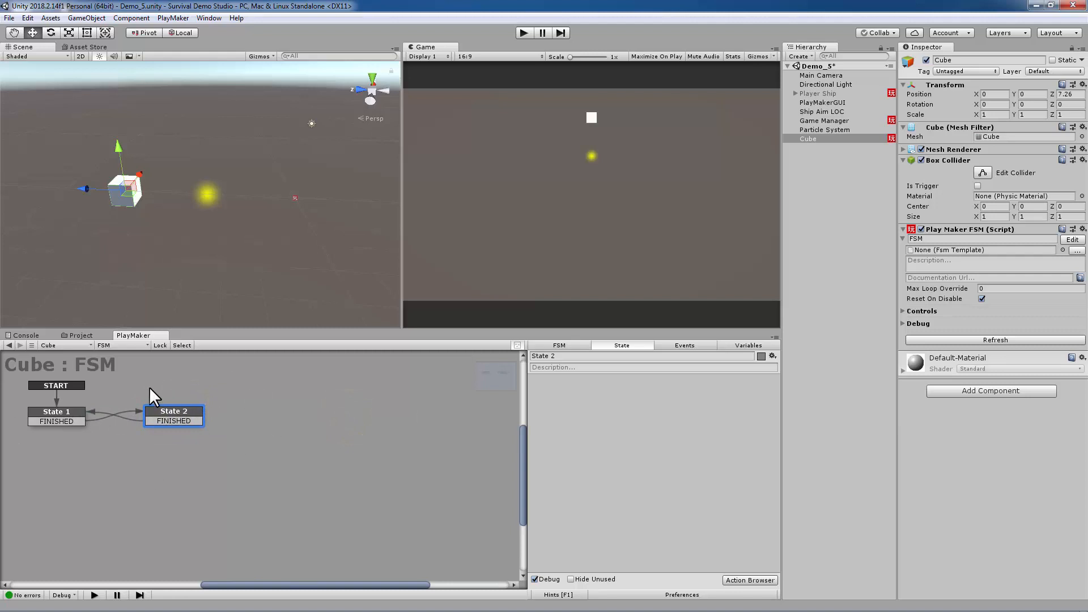
# Step: Add a Collision Event action to State 1 and set its Collision type to On Particle Collision
pyautogui.click(51, 412)
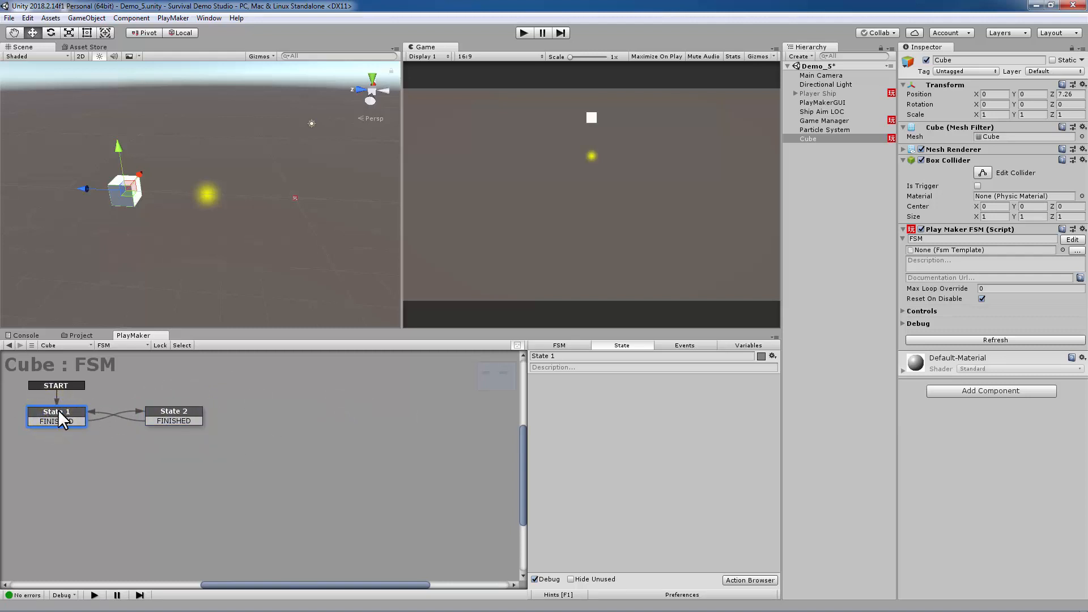
pyautogui.click(747, 581)
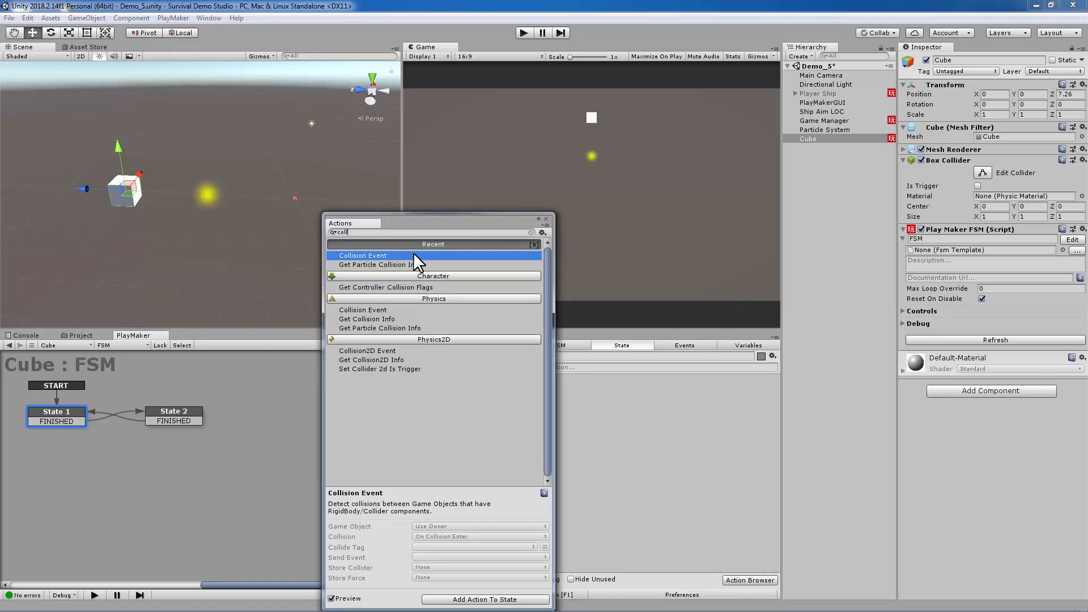
pyautogui.doubleClick(366, 255)
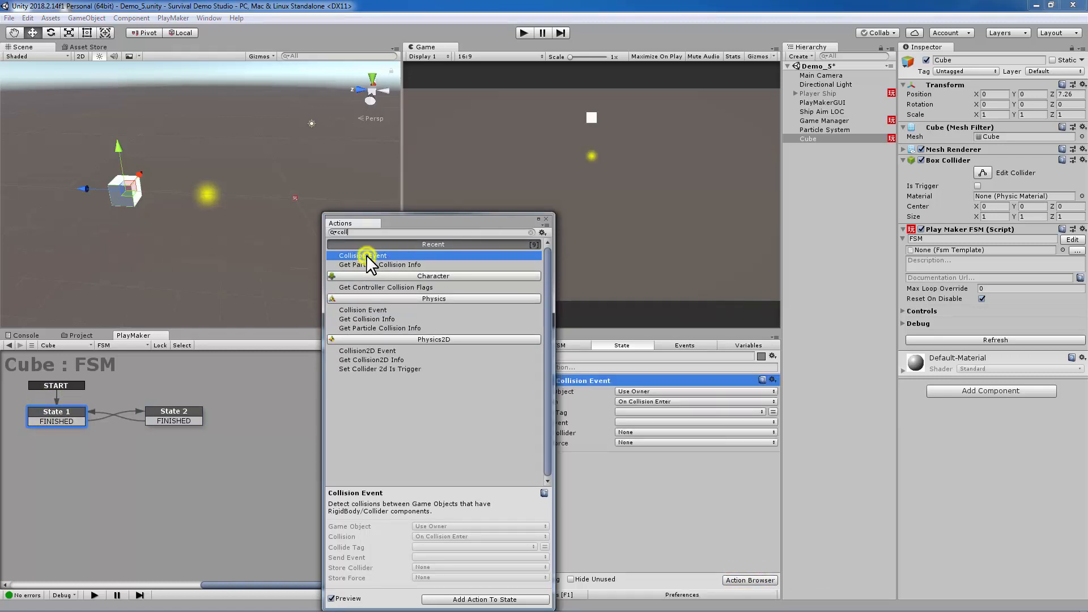
pyautogui.click(547, 215)
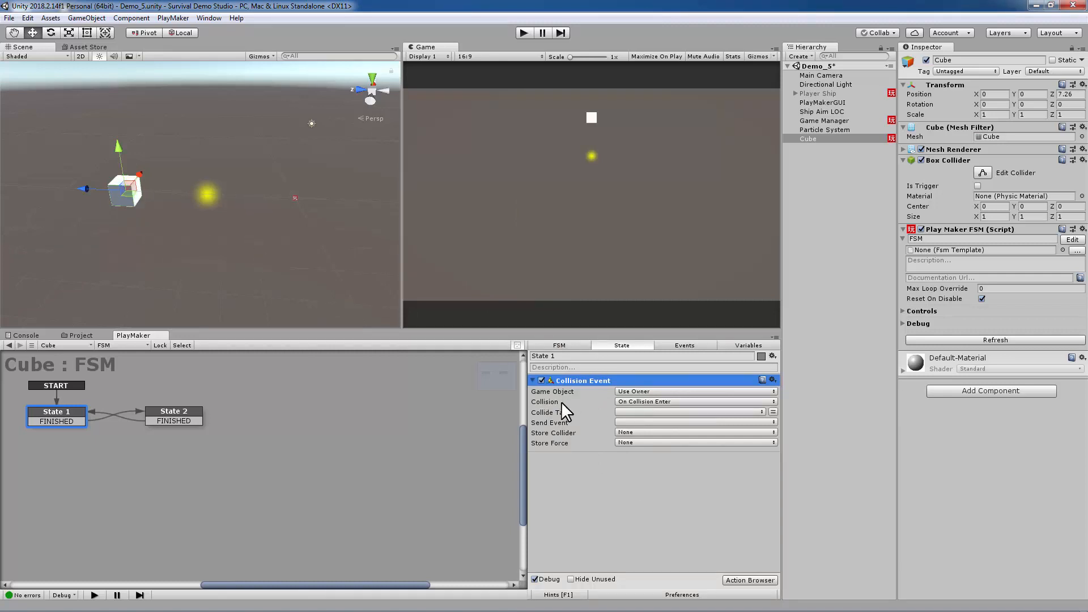
pyautogui.click(632, 400)
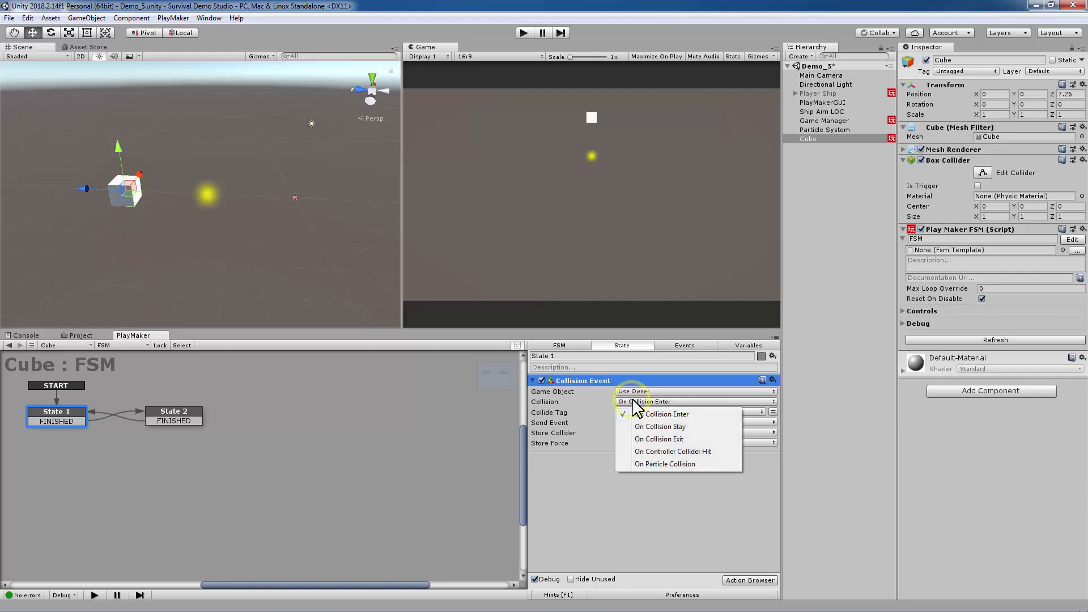
pyautogui.click(665, 464)
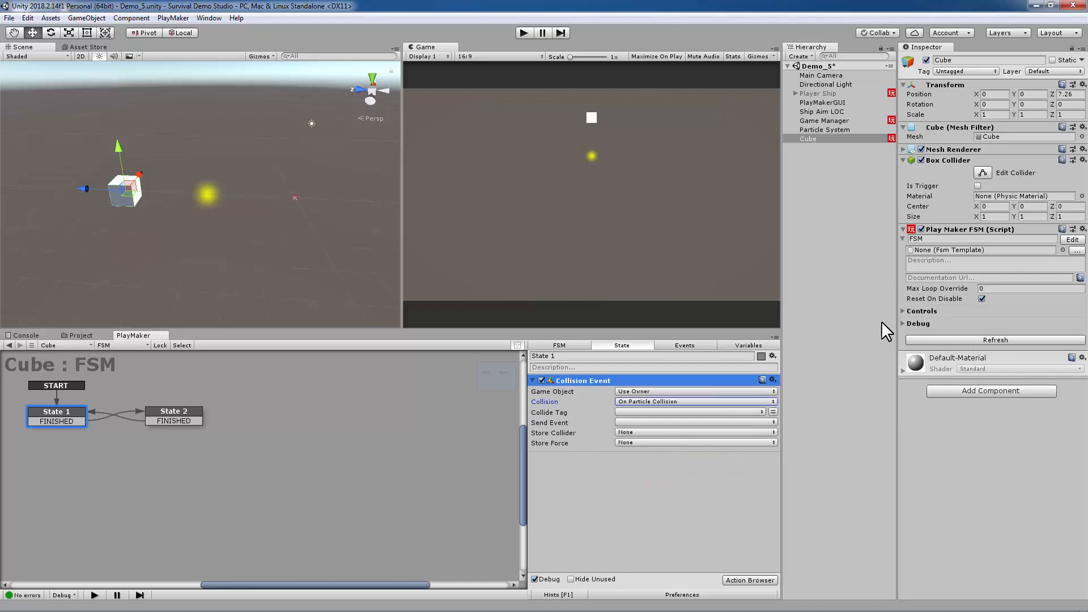
# Step: Assign the PlayerWeapon tag to the Particle System
pyautogui.click(820, 130)
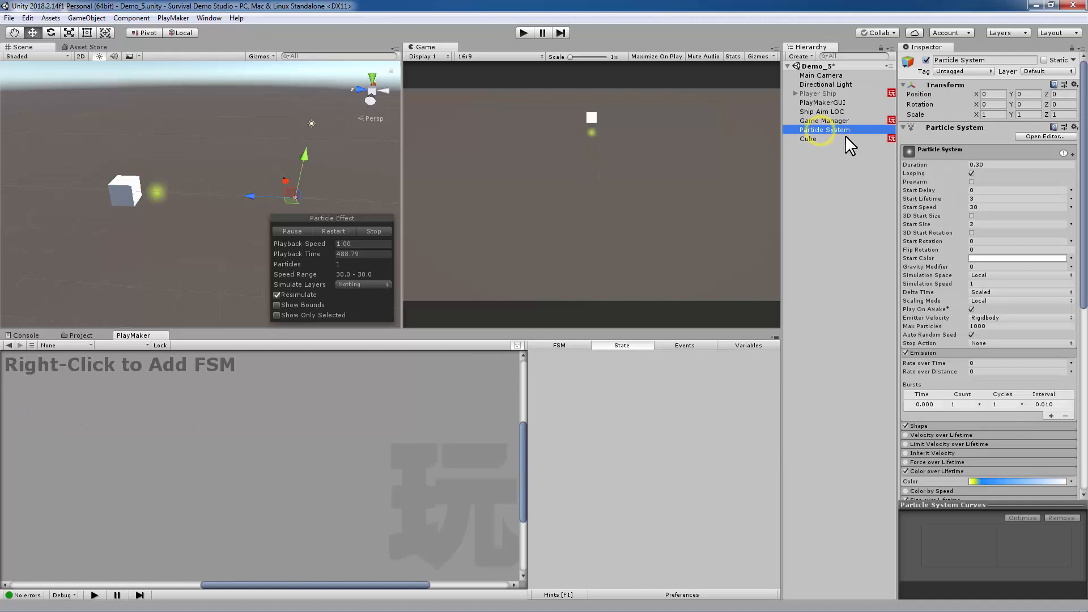
pyautogui.click(950, 72)
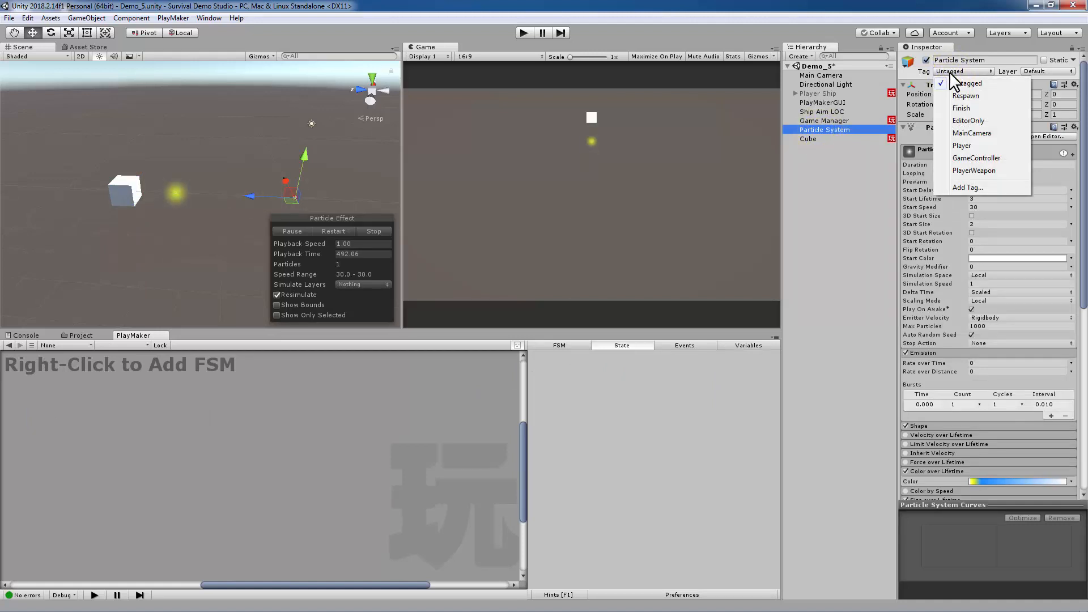
pyautogui.click(988, 171)
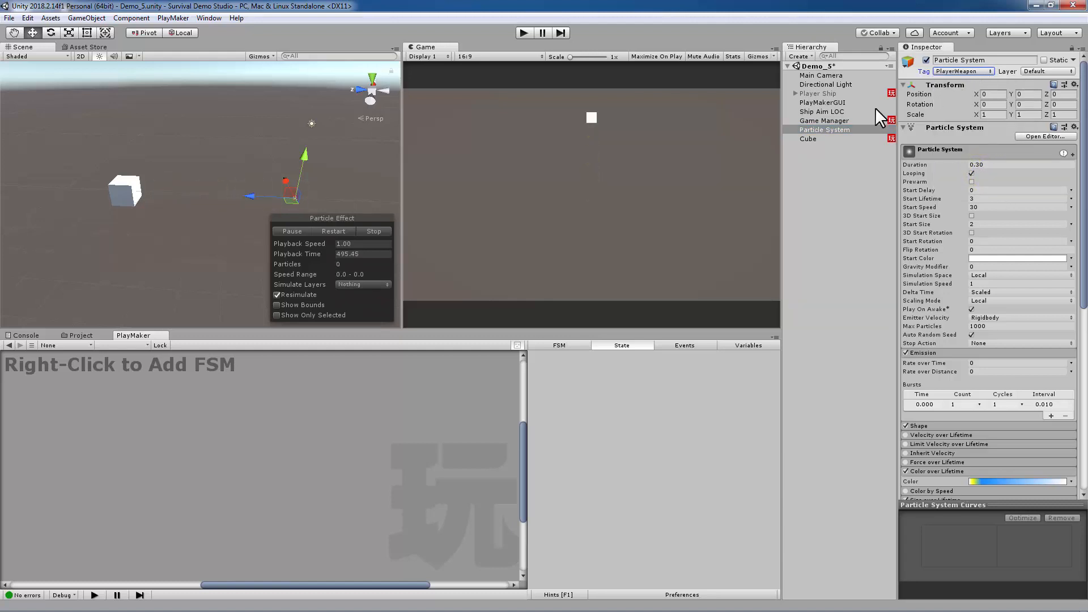
# Step: Set the Cube's Collision Event to Collide Tag PlayerWeapon and Send Event FINISHED, and test-play the scene
pyautogui.click(821, 140)
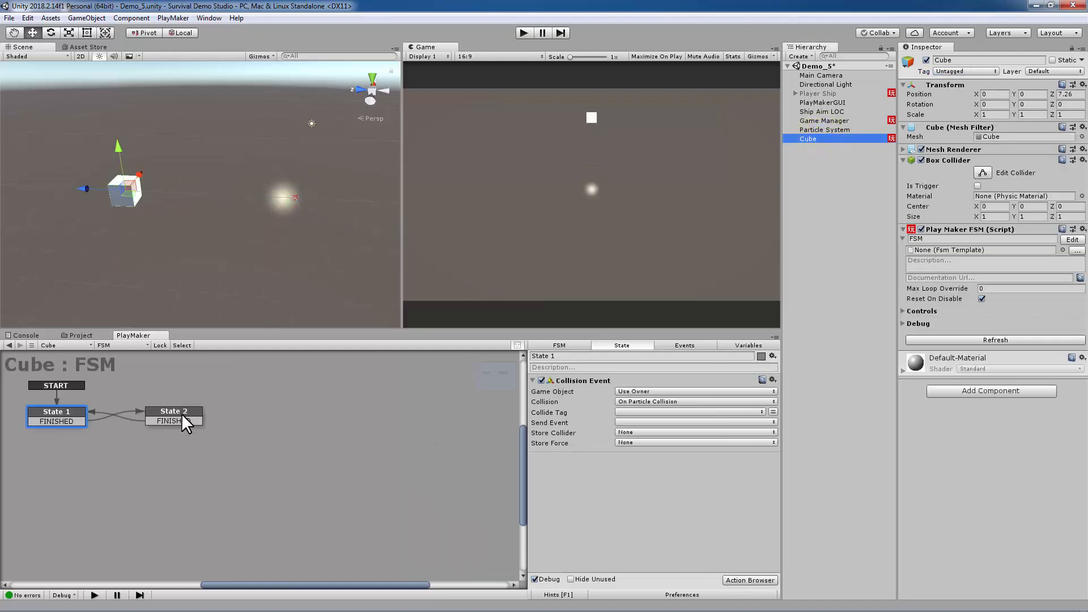
pyautogui.click(622, 412)
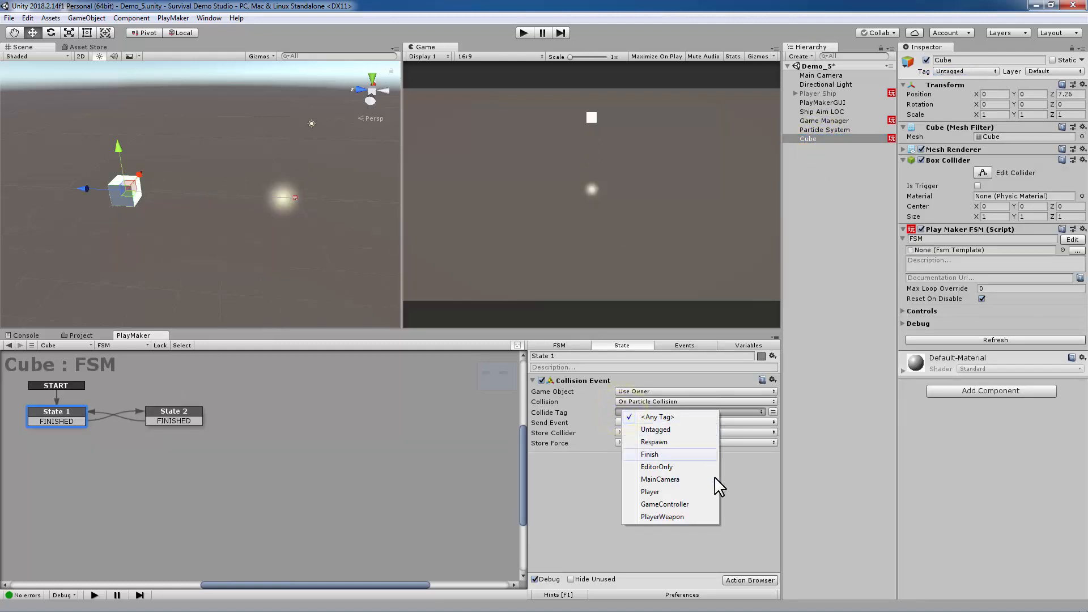
pyautogui.click(661, 517)
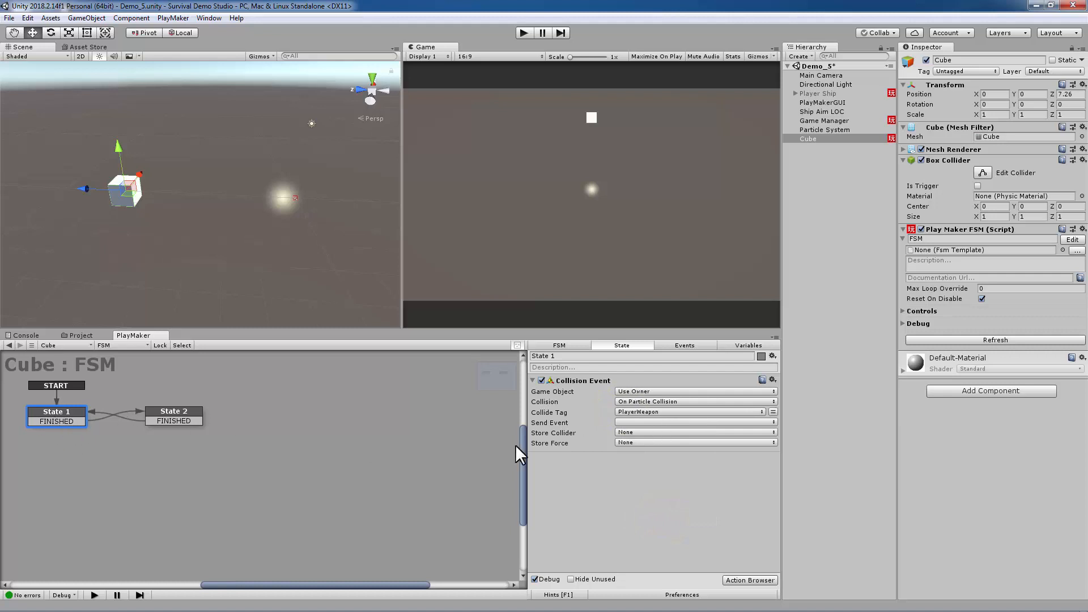
pyautogui.click(641, 423)
pyautogui.click(660, 445)
pyautogui.click(523, 34)
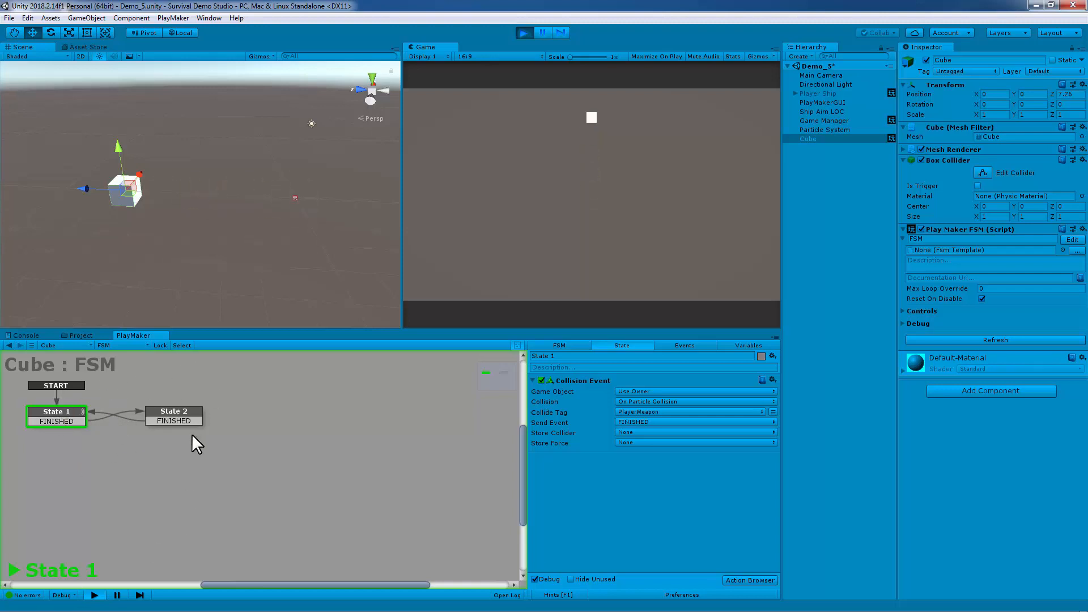
pyautogui.click(523, 33)
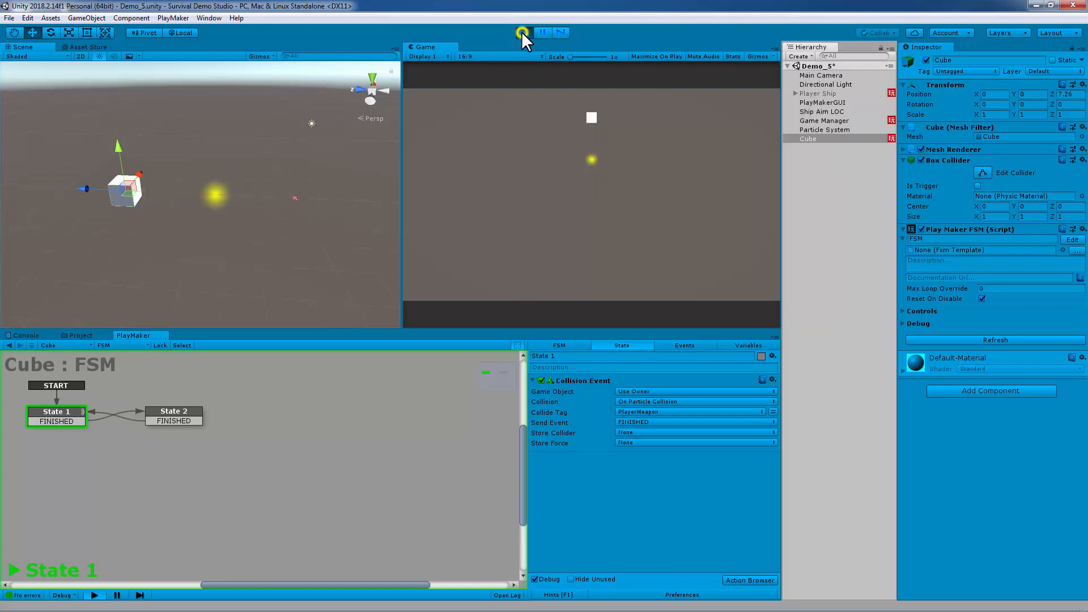
# Step: Enable Send Collision Messages in the Particle System's Collision module
pyautogui.click(847, 130)
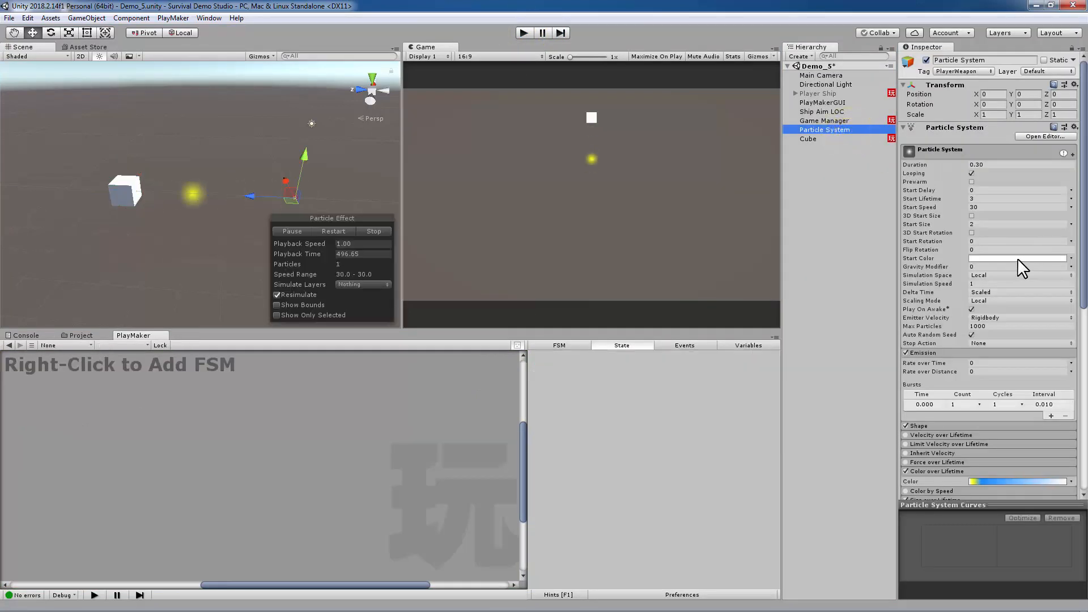
pyautogui.scroll(-3, 984, 343)
pyautogui.scroll(-5, 984, 343)
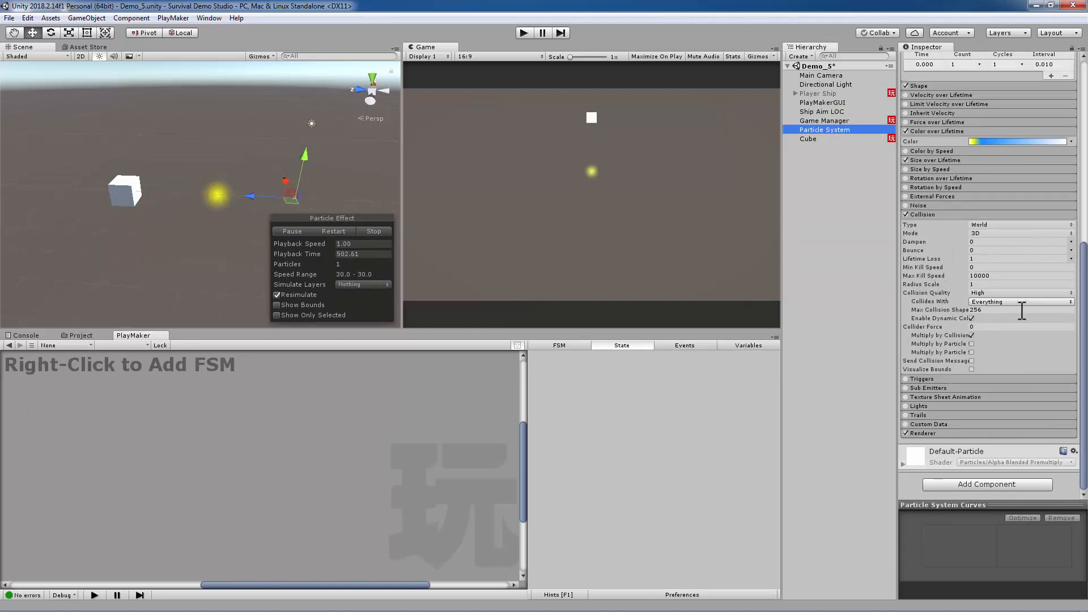
pyautogui.click(971, 361)
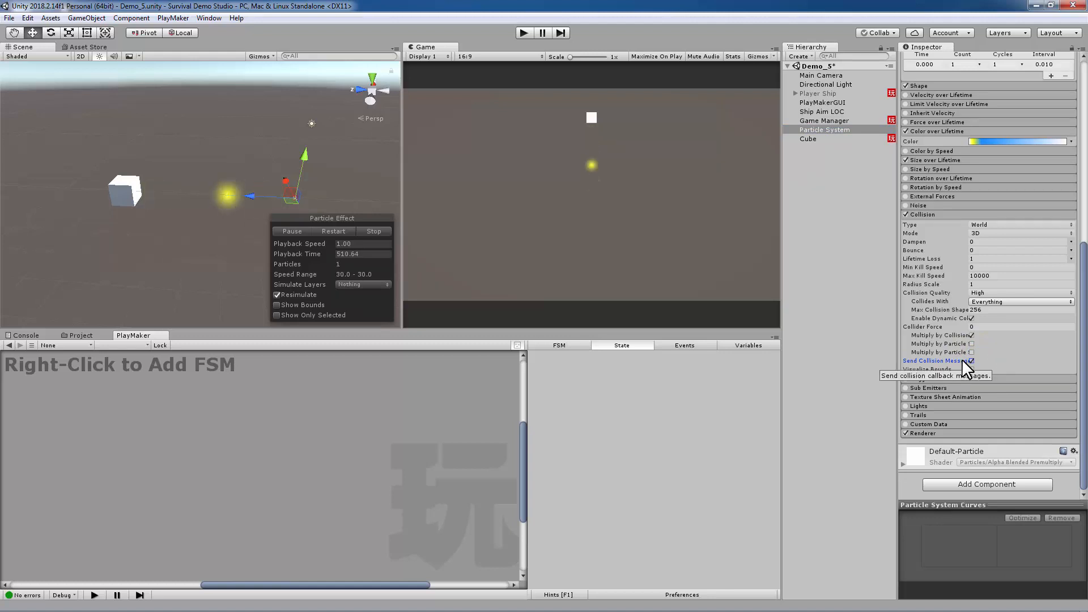
# Step: Test-play the scene while watching the Cube's FSM, trying a Particle System Duration of 1 during the run
pyautogui.click(820, 138)
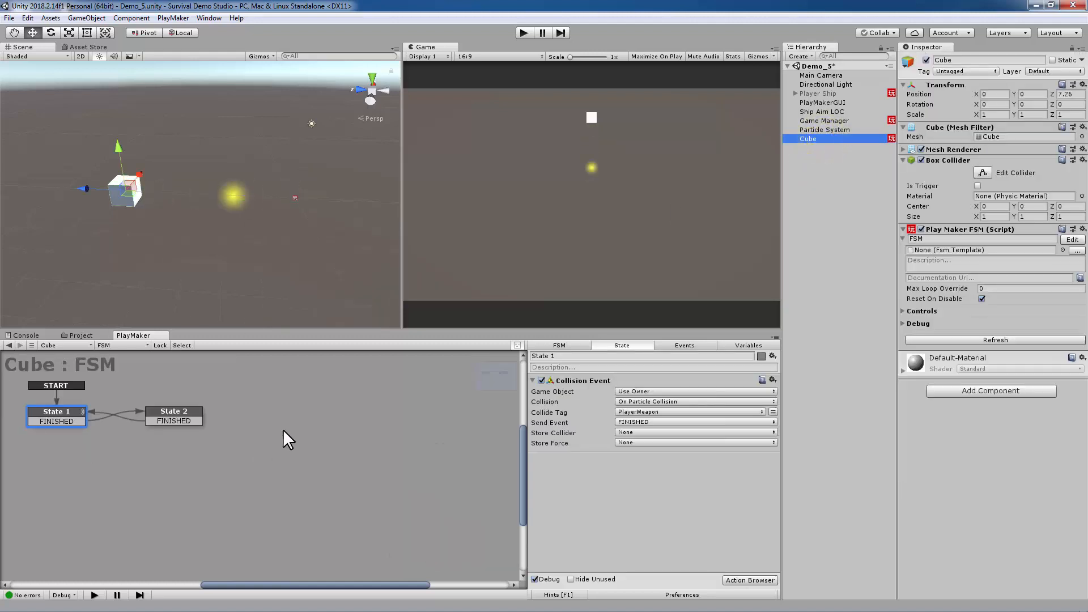
pyautogui.click(524, 33)
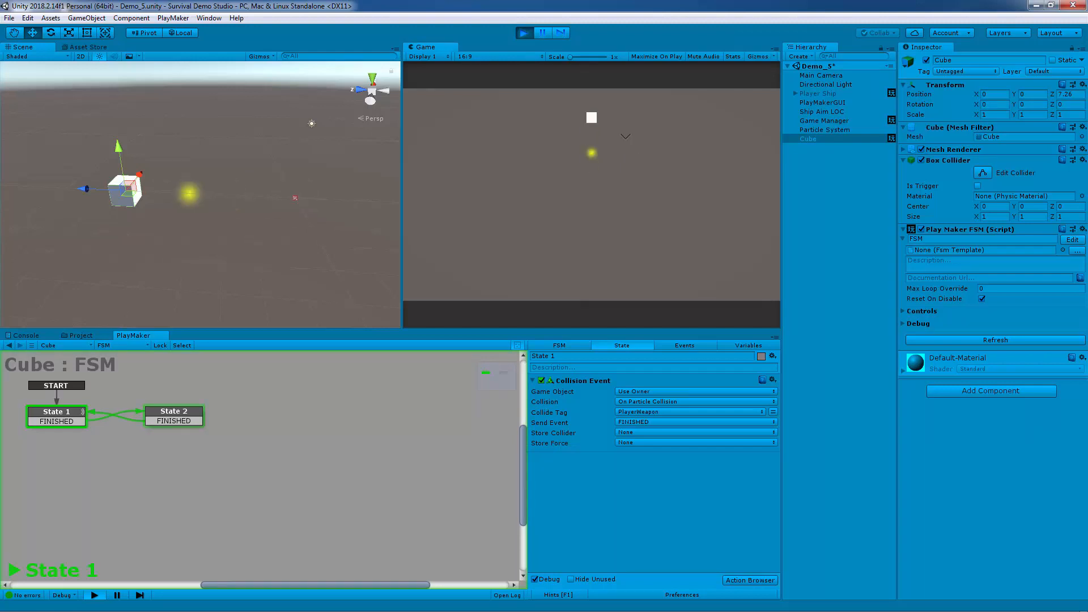
pyautogui.click(838, 129)
pyautogui.click(986, 164)
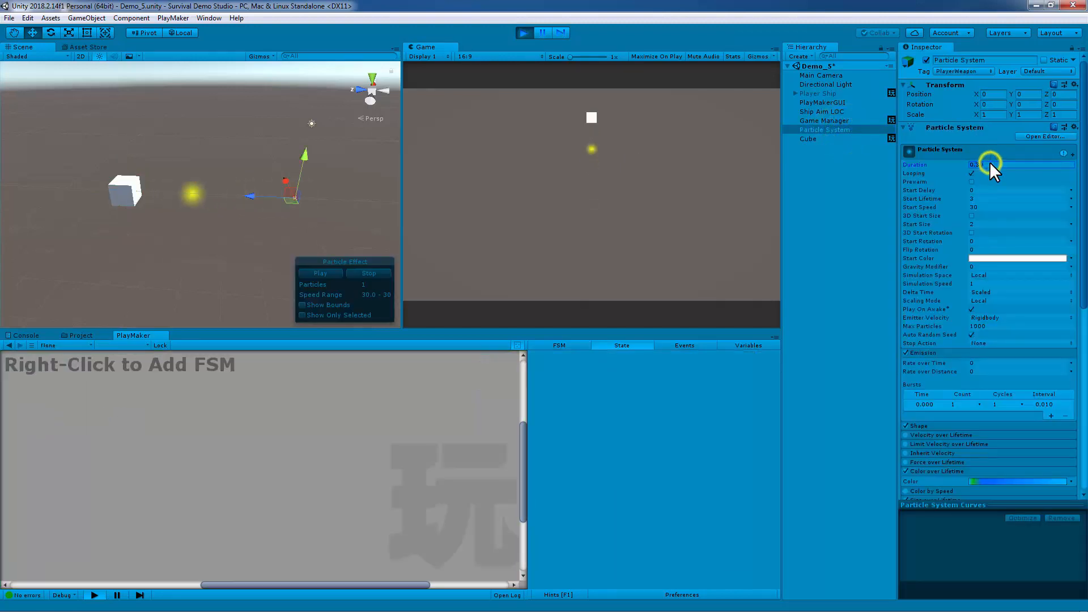
pyautogui.write('1')
pyautogui.press('Return')
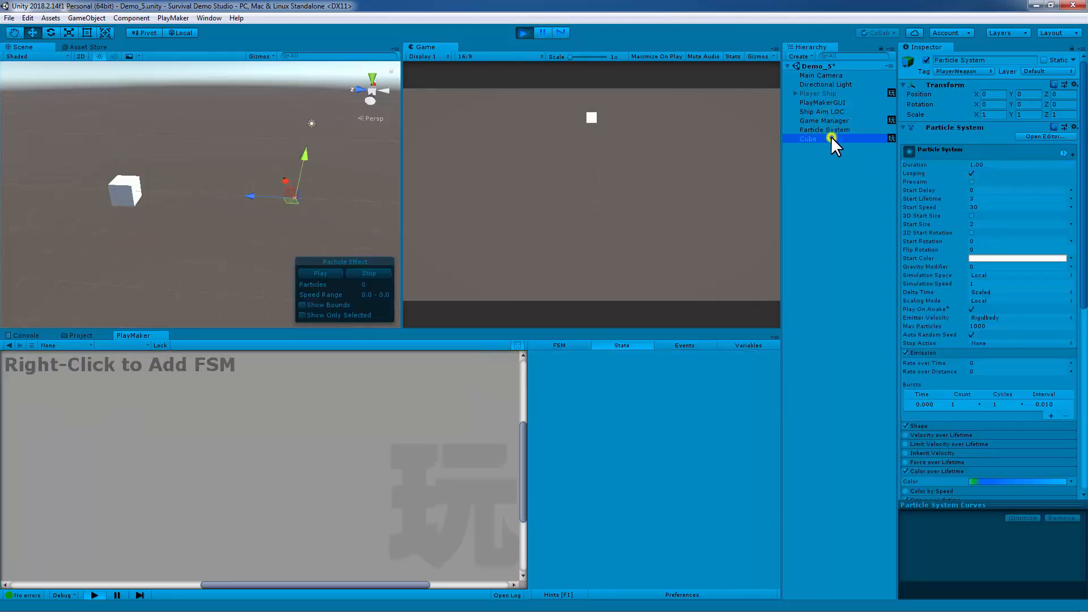
pyautogui.click(829, 138)
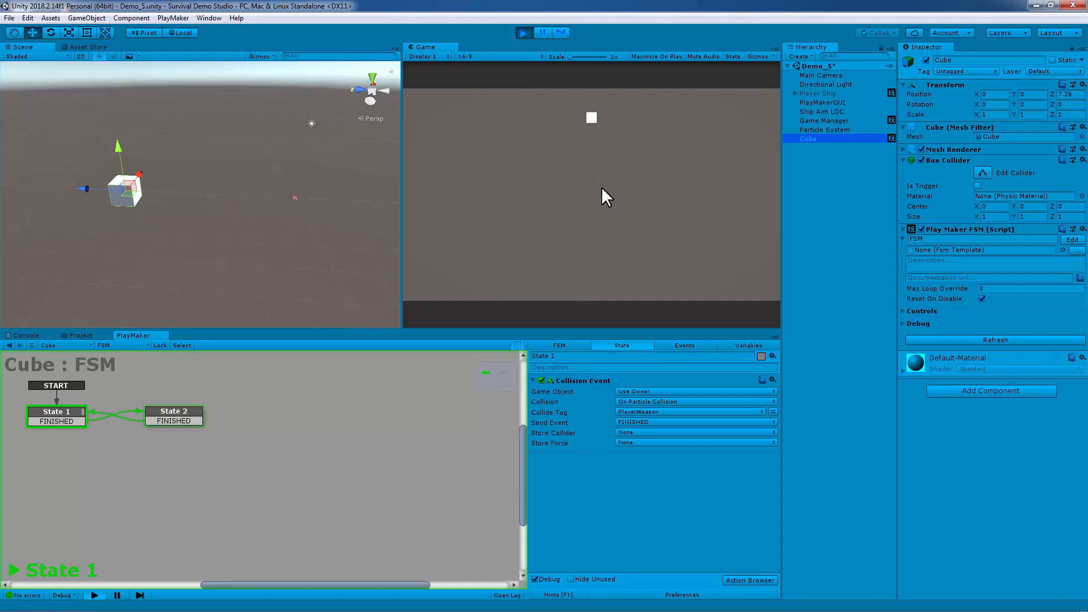
pyautogui.click(530, 35)
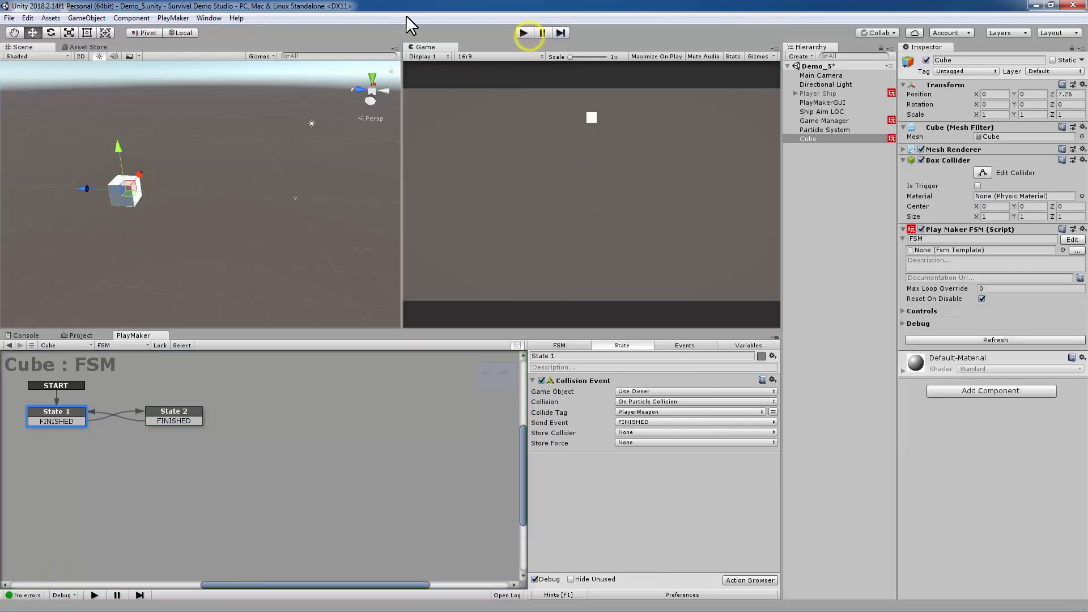
# Step: Rename the Particle System to Default Weapon
pyautogui.click(826, 129)
pyautogui.click(1009, 59)
pyautogui.write('em')
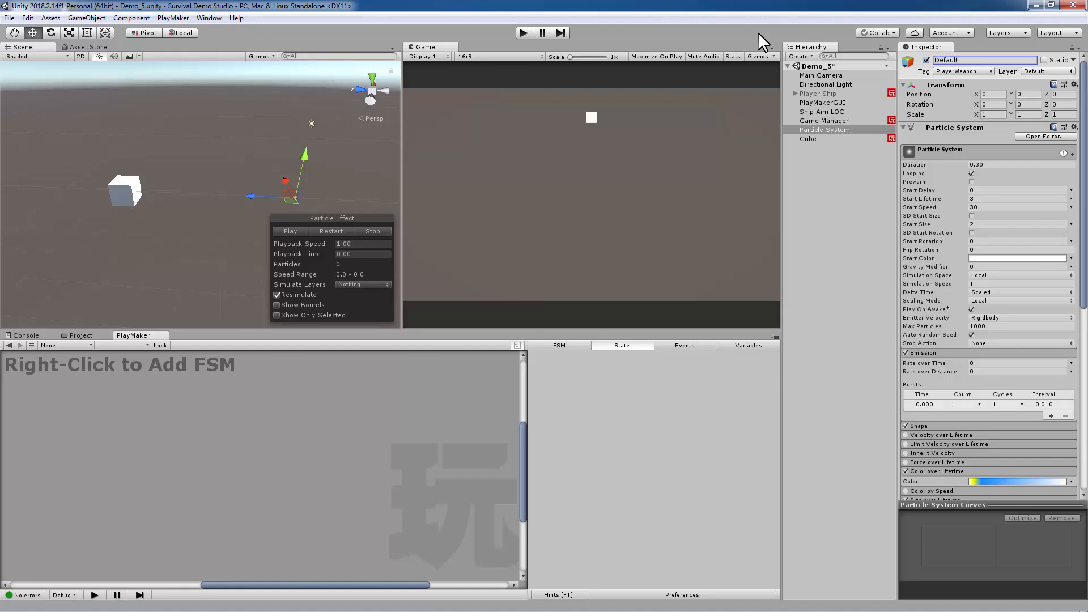
pyautogui.press('Return')
# Step: Duplicate the Default Weapon particle system and select the copy
pyautogui.click(811, 129)
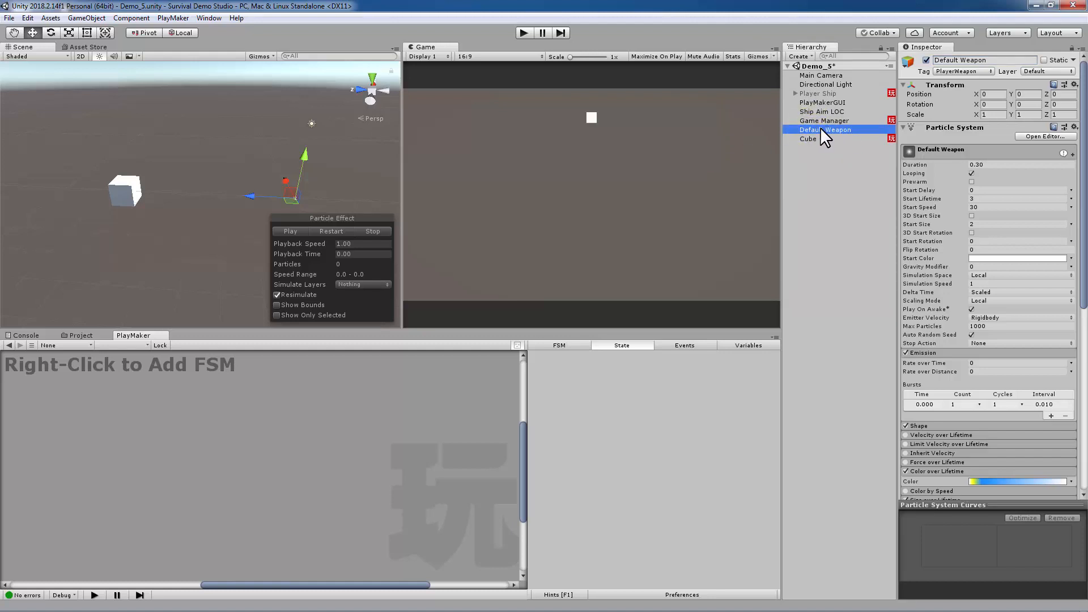
pyautogui.hotkey('ctrl', 'd')
pyautogui.click(819, 146)
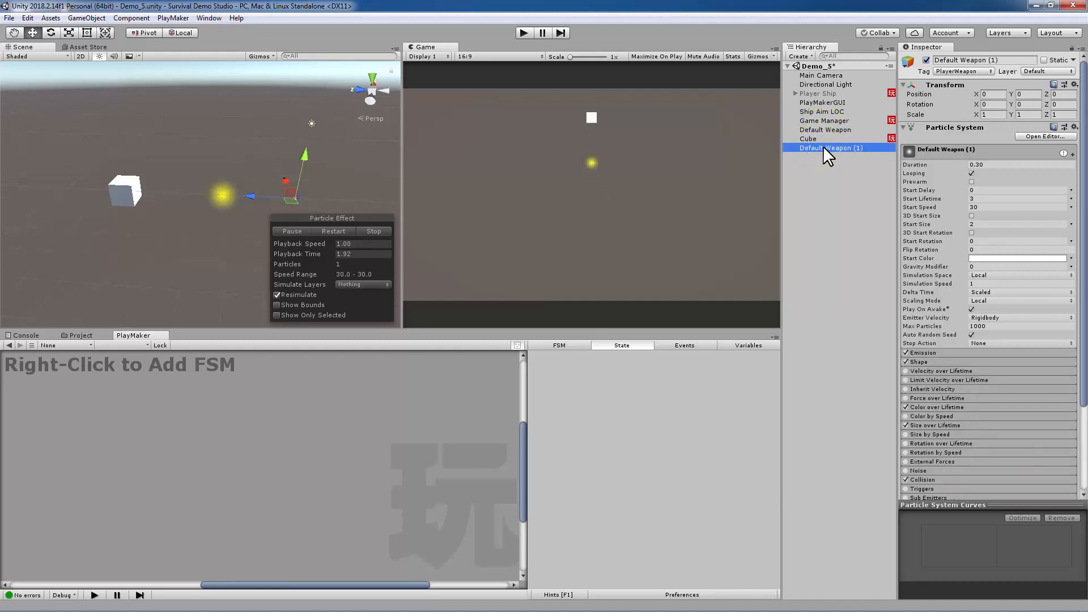
# Step: Apply the yellow-orange-purple gradient preset to the Color over Lifetime module of Default Weapon (1)
pyautogui.scroll(-5, 1035, 421)
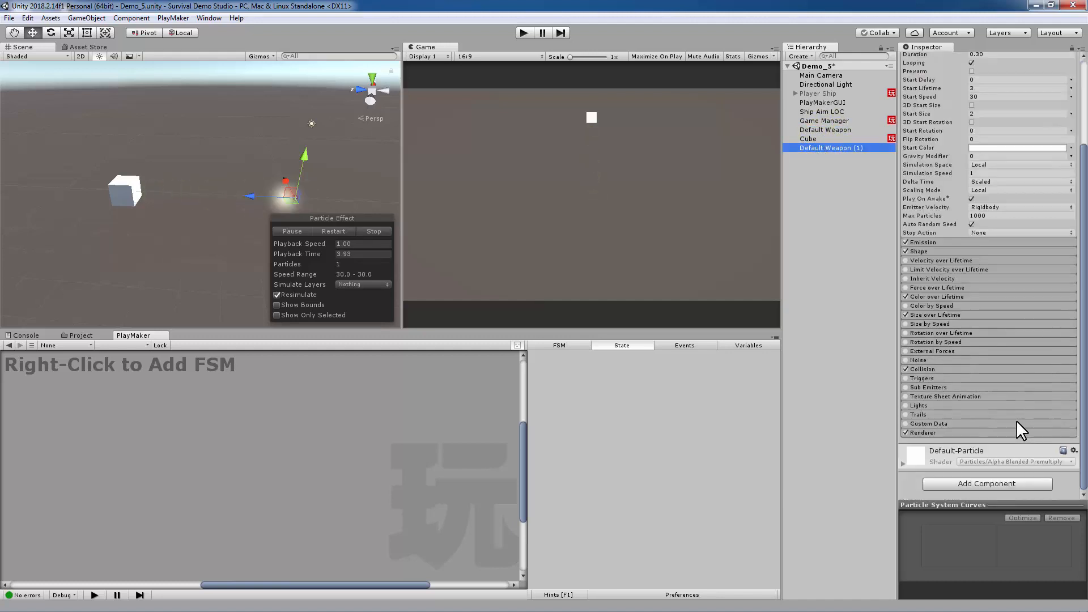
pyautogui.click(930, 295)
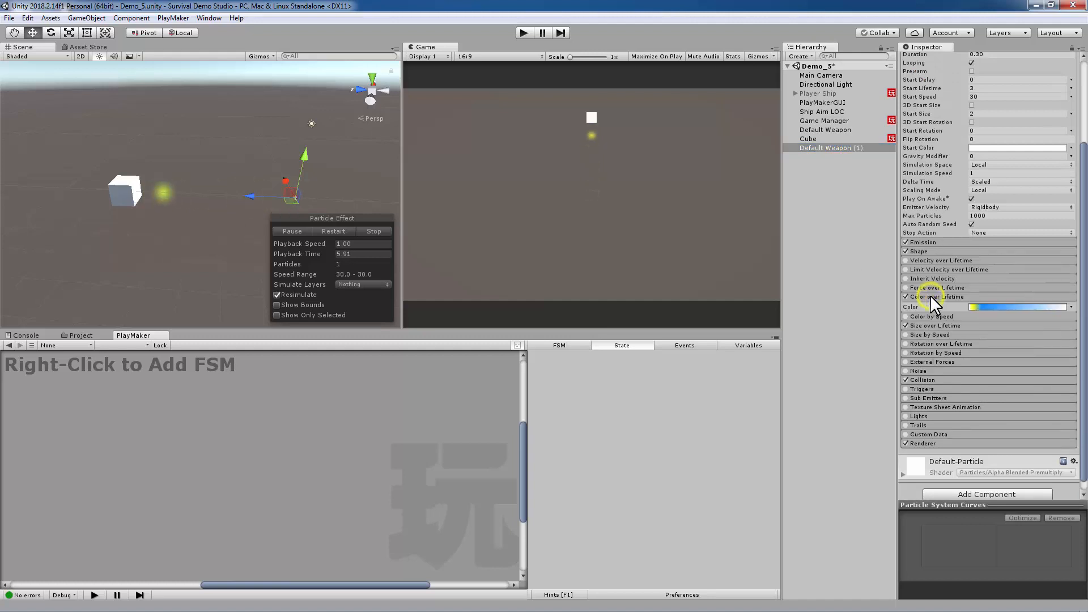
pyautogui.click(990, 306)
pyautogui.click(692, 512)
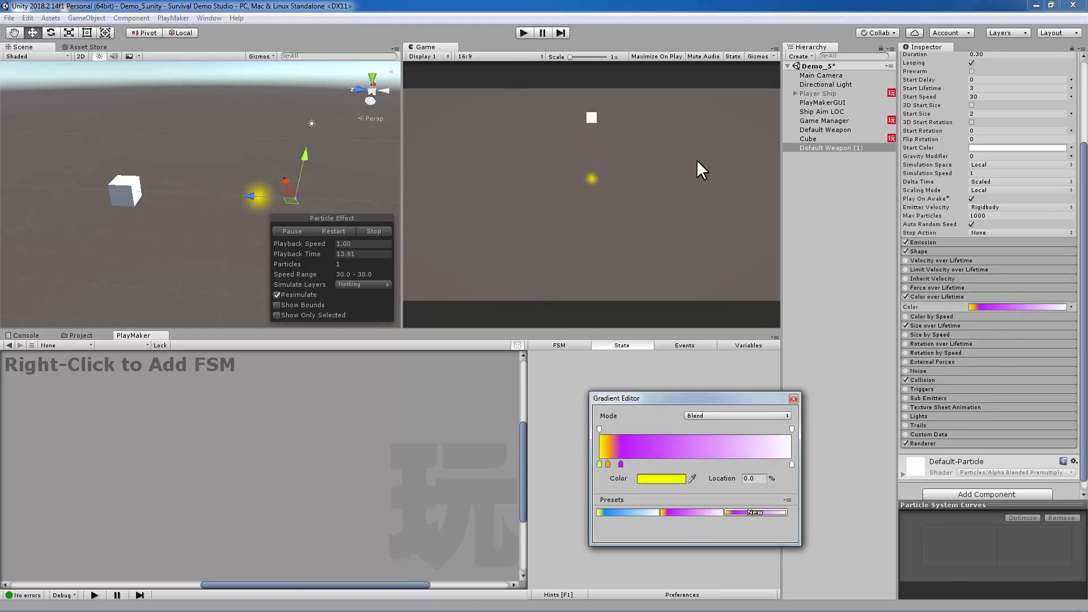
pyautogui.click(839, 199)
pyautogui.click(819, 146)
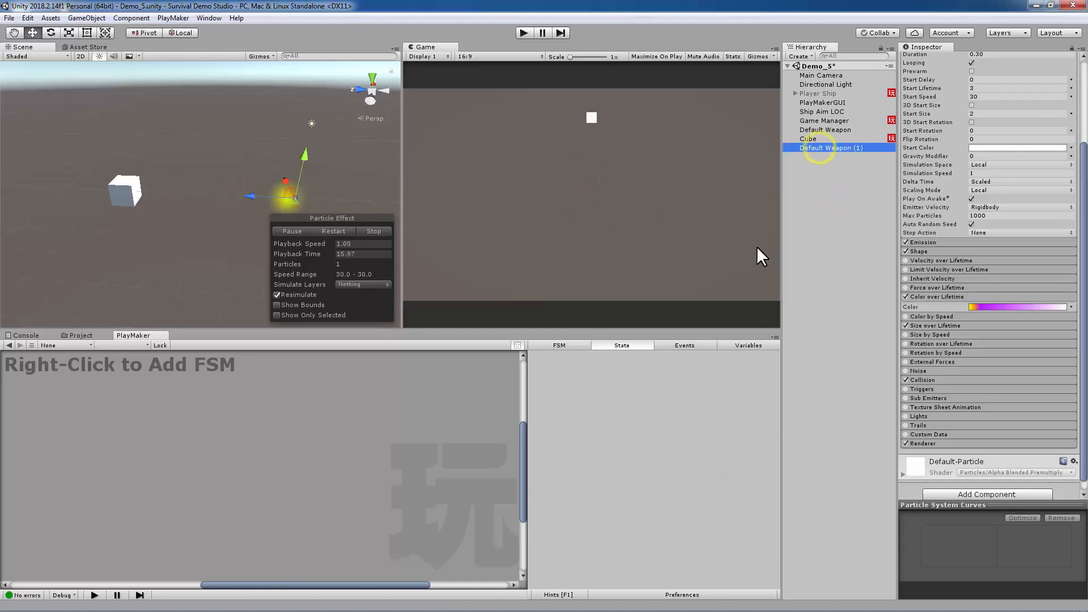
pyautogui.click(825, 254)
# Step: Duplicate Default Weapon (1) twice and select the first of the new copies
pyautogui.click(814, 148)
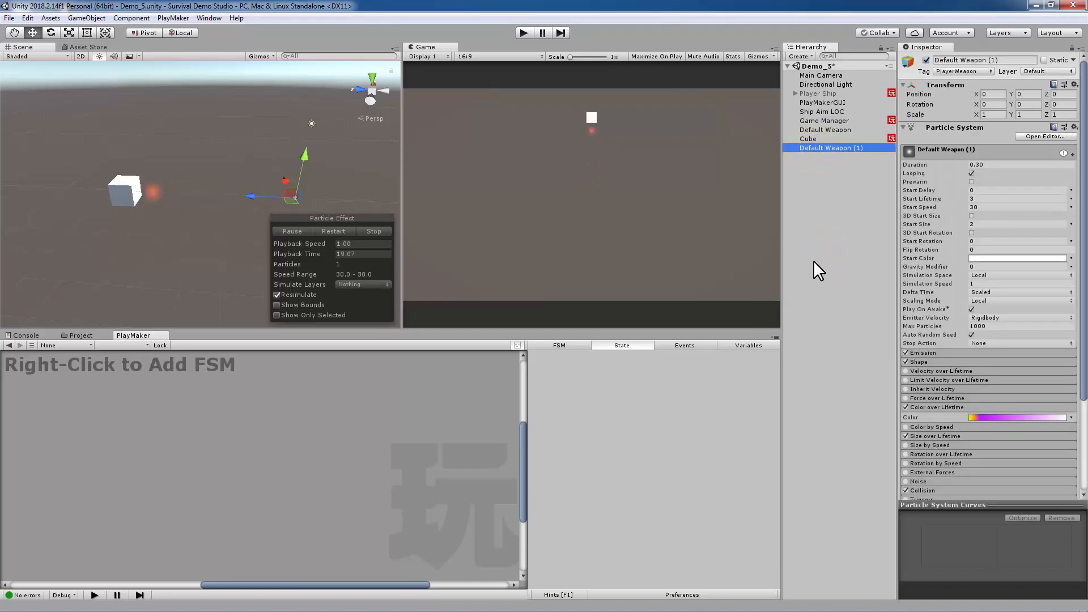
pyautogui.hotkey('ctrl', 'd')
pyautogui.hotkey('ctrl', 'd')
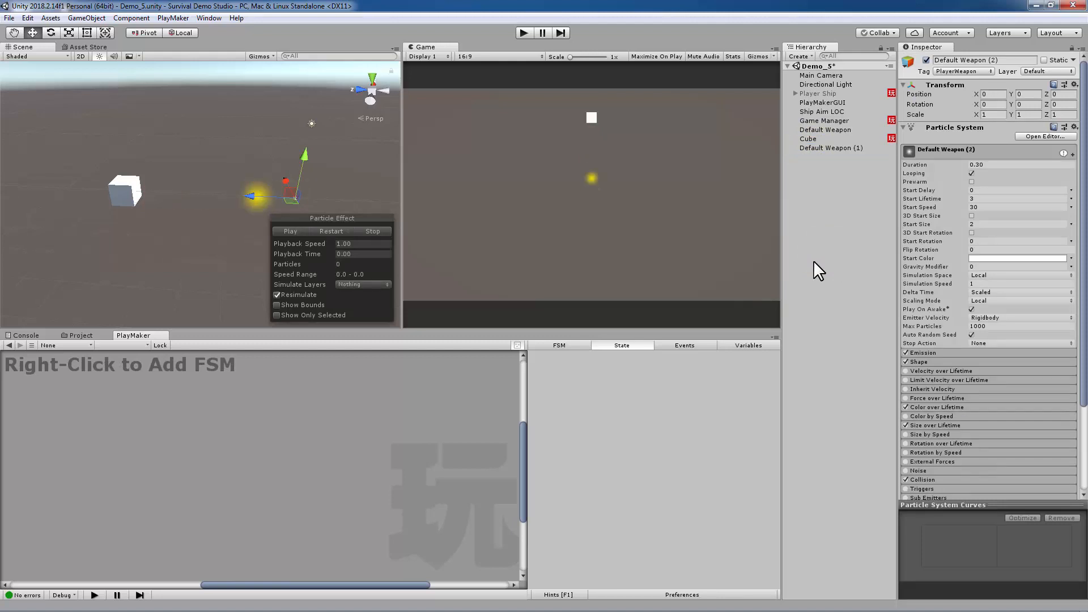
pyautogui.click(835, 157)
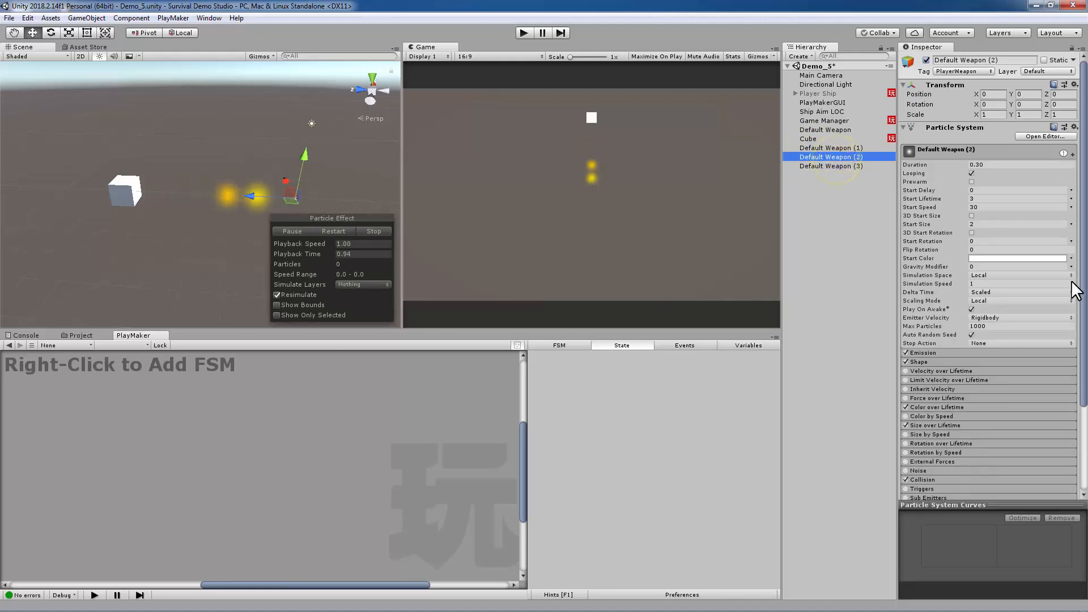
# Step: Set the Shape module's Y rotation to 5 for Default Weapon (2) and -5 for Default Weapon (3)
pyautogui.scroll(-4, 964, 363)
pyautogui.click(926, 250)
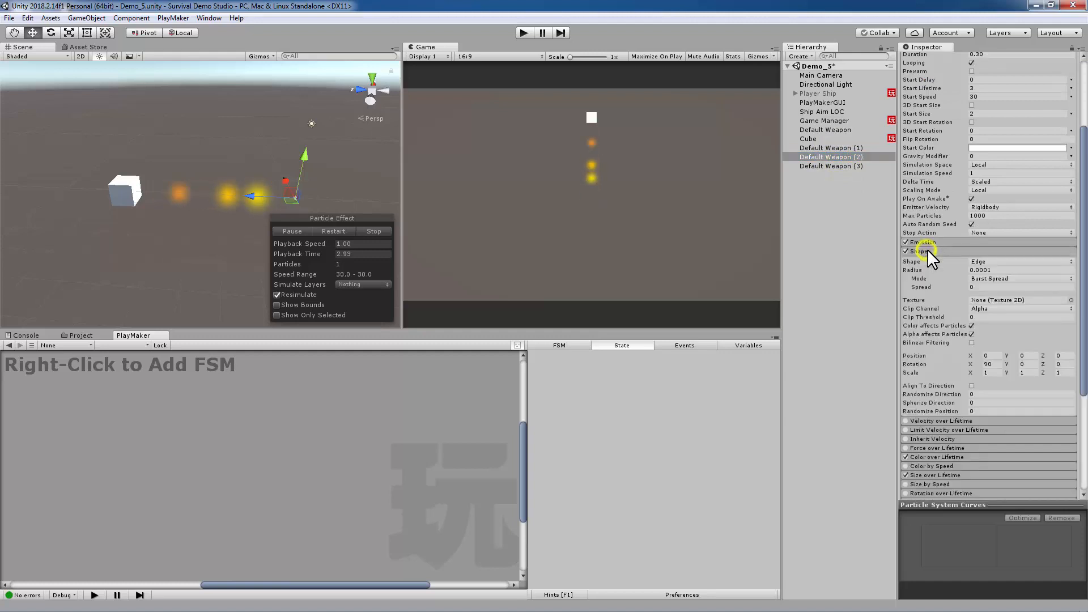
pyautogui.click(1024, 364)
pyautogui.write('5')
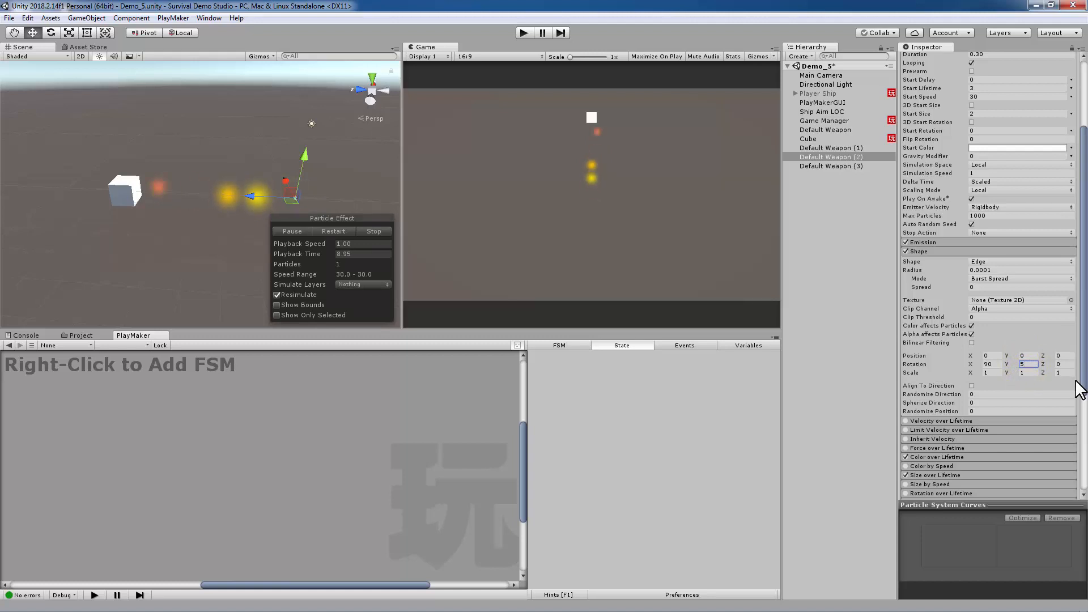
pyautogui.click(858, 165)
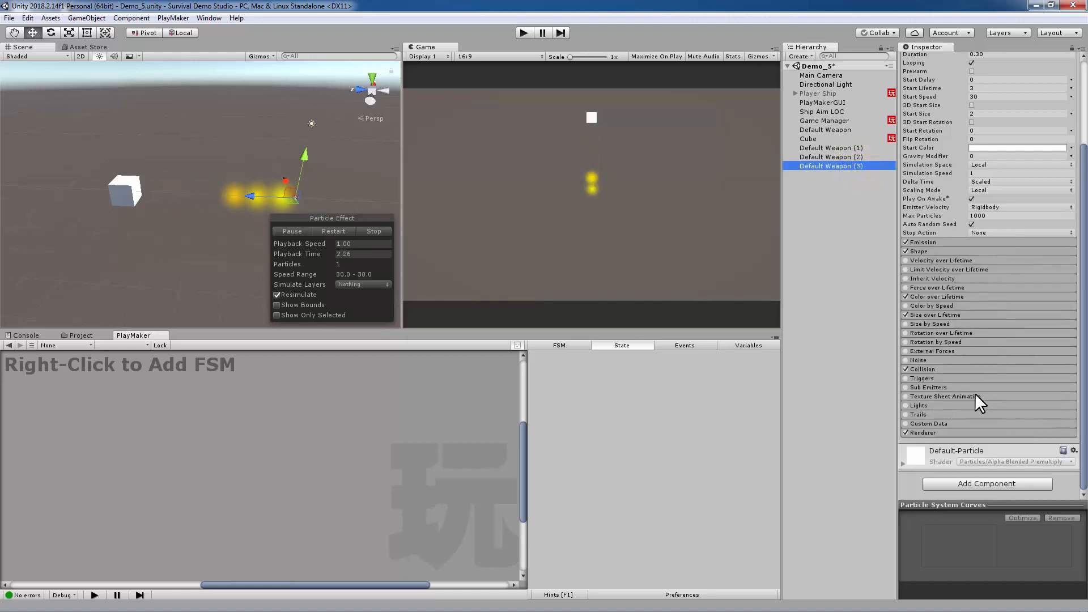
pyautogui.click(925, 251)
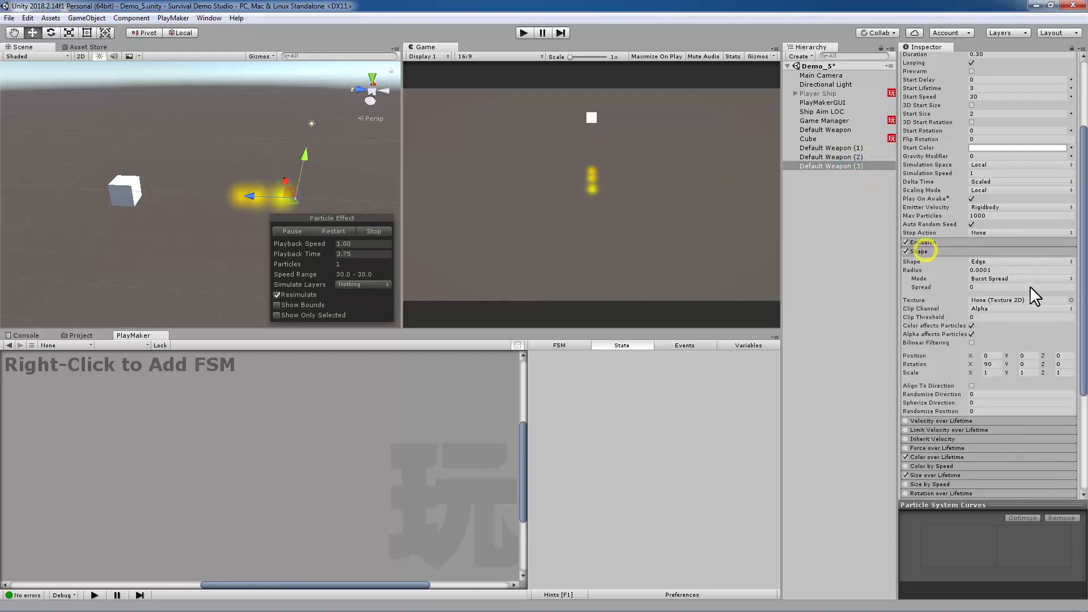
pyautogui.click(1032, 363)
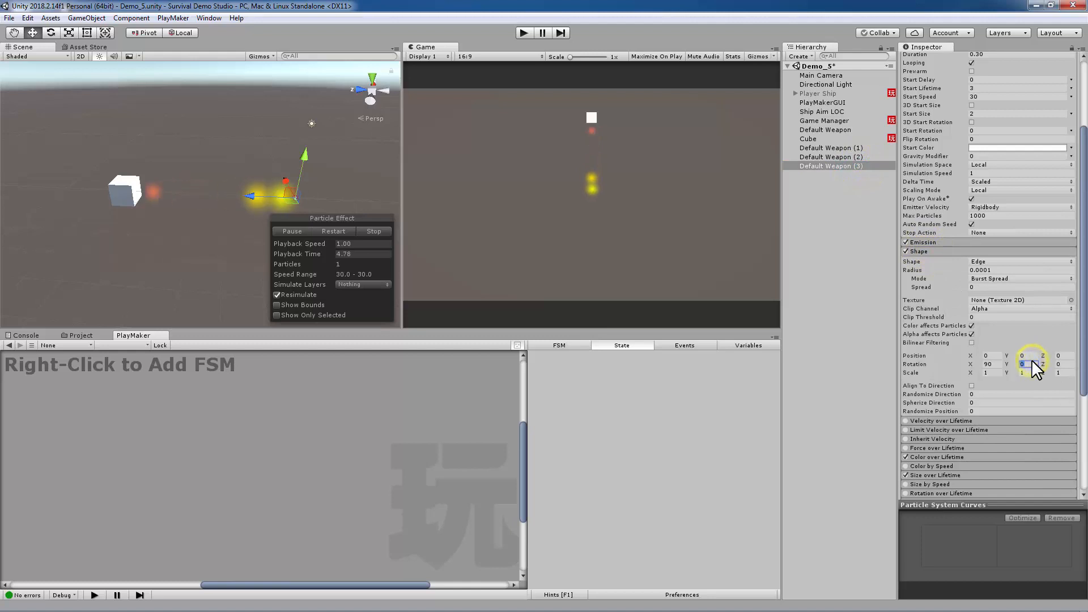
# Step: Select Default Weapon (1), (2) and (3) together and replay their particle effects from a stop
pyautogui.click(838, 146)
pyautogui.keyDown('shift'); pyautogui.click(845, 166); pyautogui.keyUp('shift')
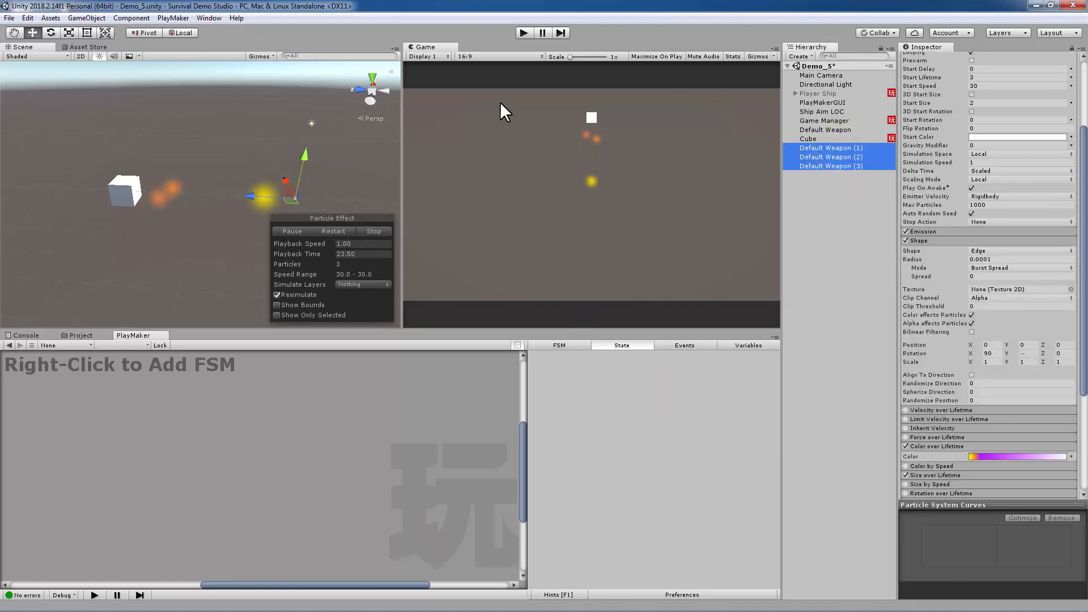
pyautogui.click(372, 231)
pyautogui.click(290, 231)
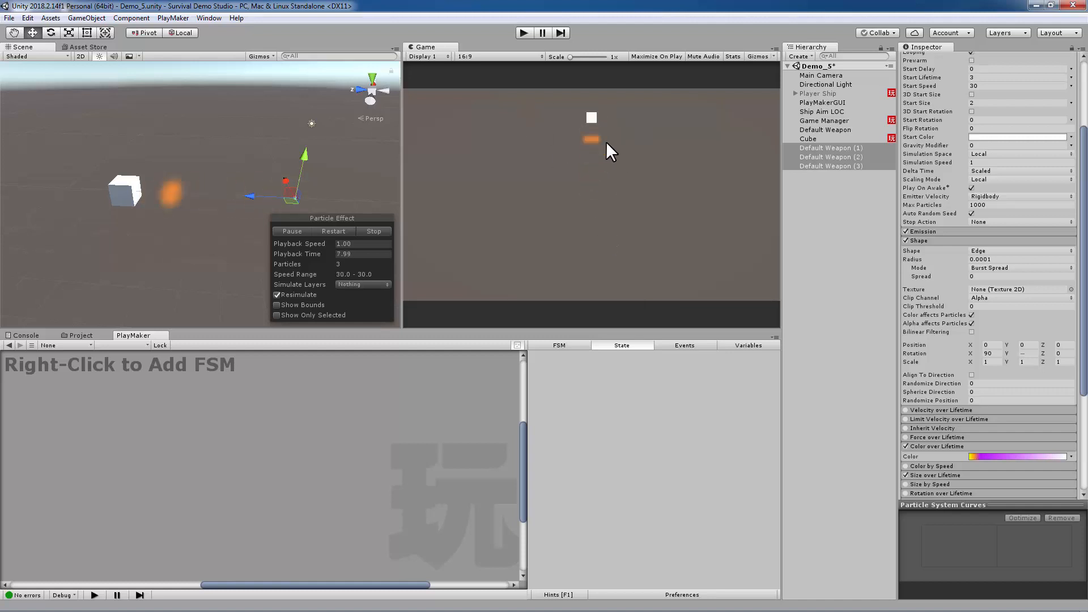
# Step: Widen the spread by setting the Shape Y rotation to 7 for Default Weapon (2) and -7 for Default Weapon (3)
pyautogui.click(837, 156)
pyautogui.click(1030, 364)
pyautogui.write('-5')
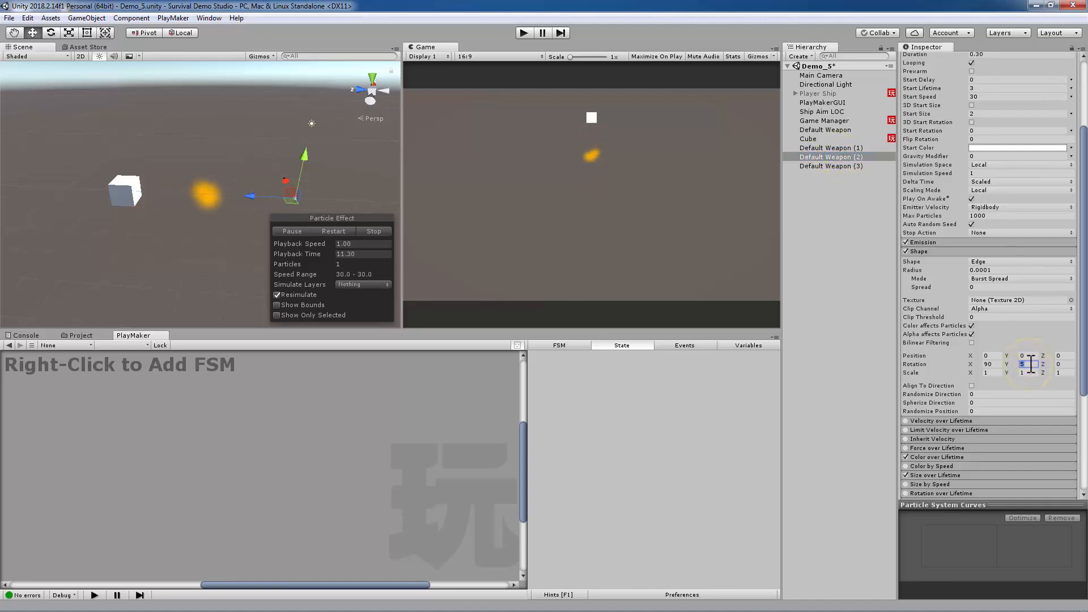
pyautogui.press('Return')
pyautogui.click(840, 163)
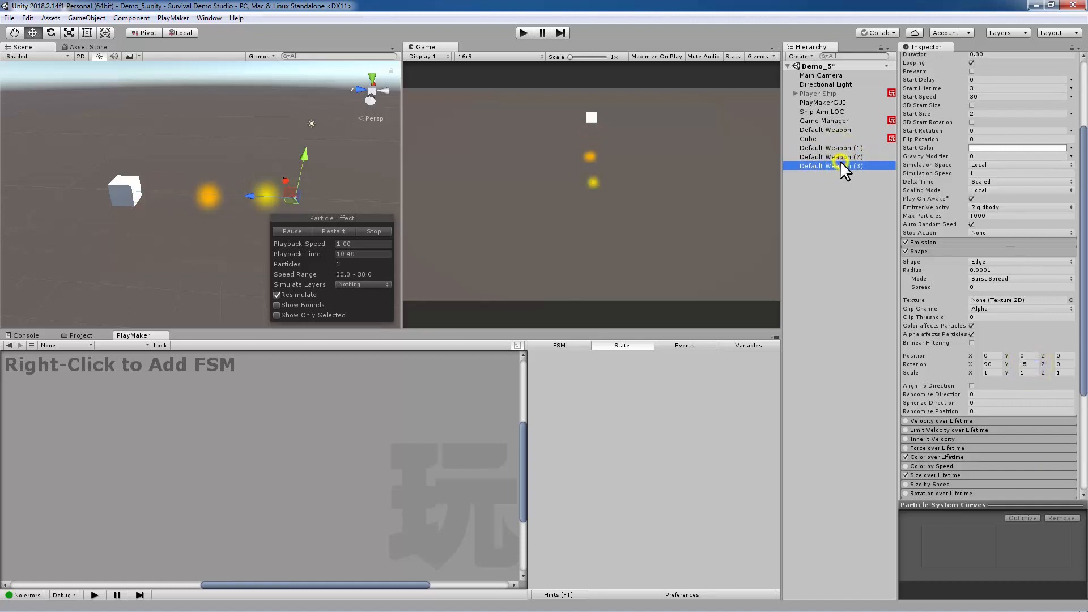
pyautogui.click(1029, 365)
pyautogui.write('-')
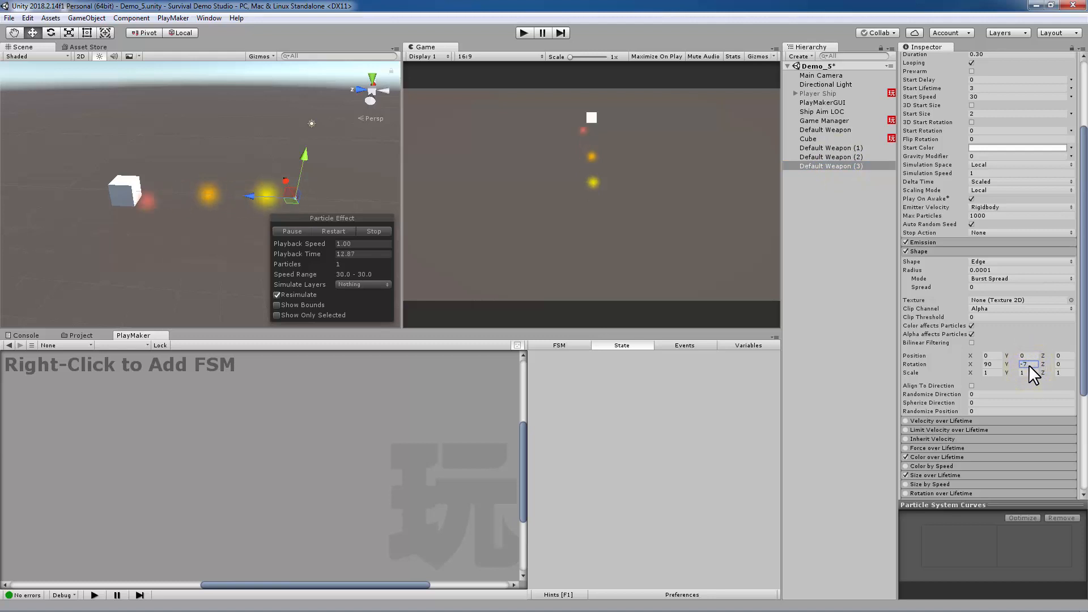
# Step: Select all three numbered weapon copies, stop their simulation and play it again to preview the synchronized shots
pyautogui.keyDown('shift'); pyautogui.click(840, 148); pyautogui.keyUp('shift')
pyautogui.click(386, 231)
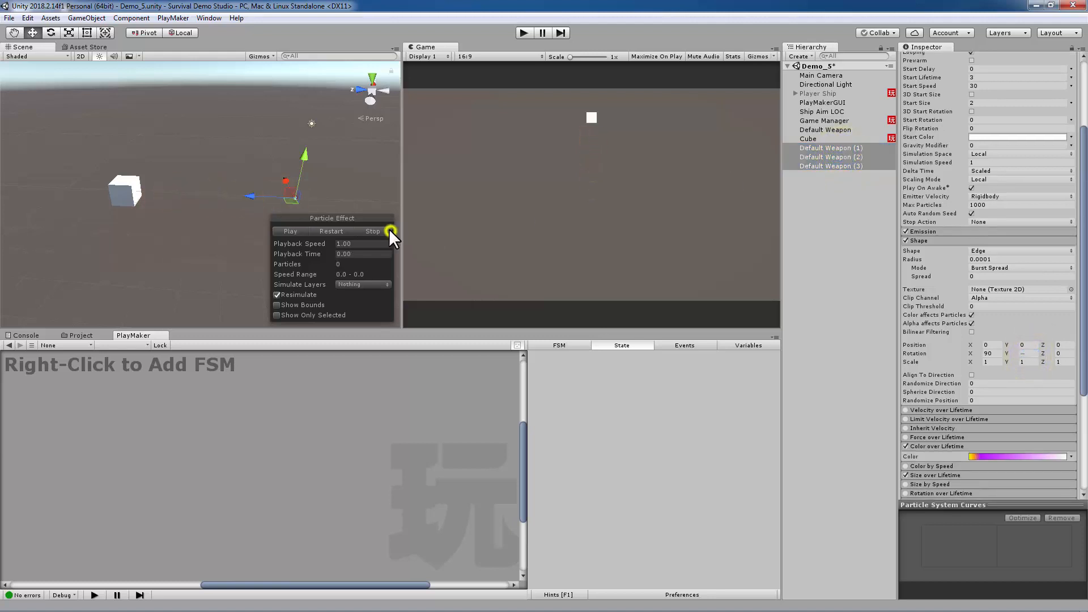
pyautogui.click(284, 231)
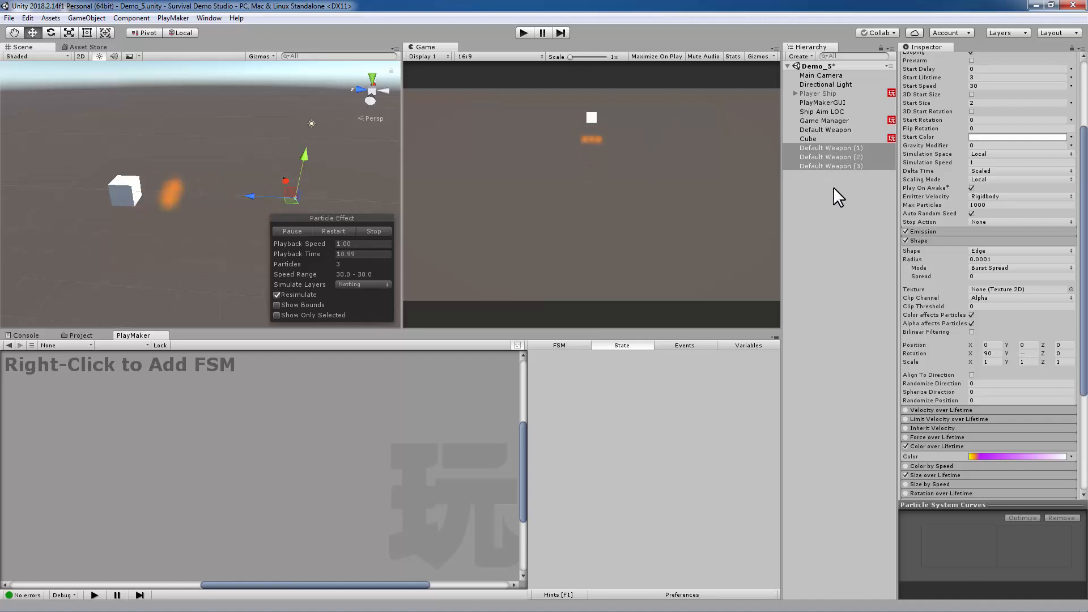
# Step: Create an empty GameObject at the root of the scene and reset its transform
pyautogui.click(832, 204)
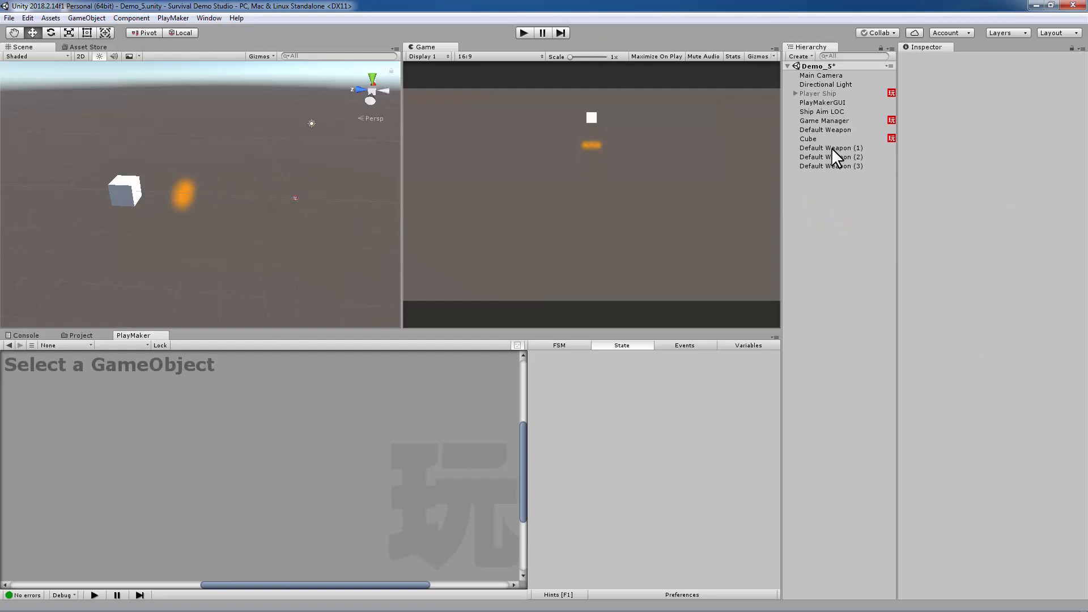
pyautogui.rightClick(812, 185)
pyautogui.click(855, 281)
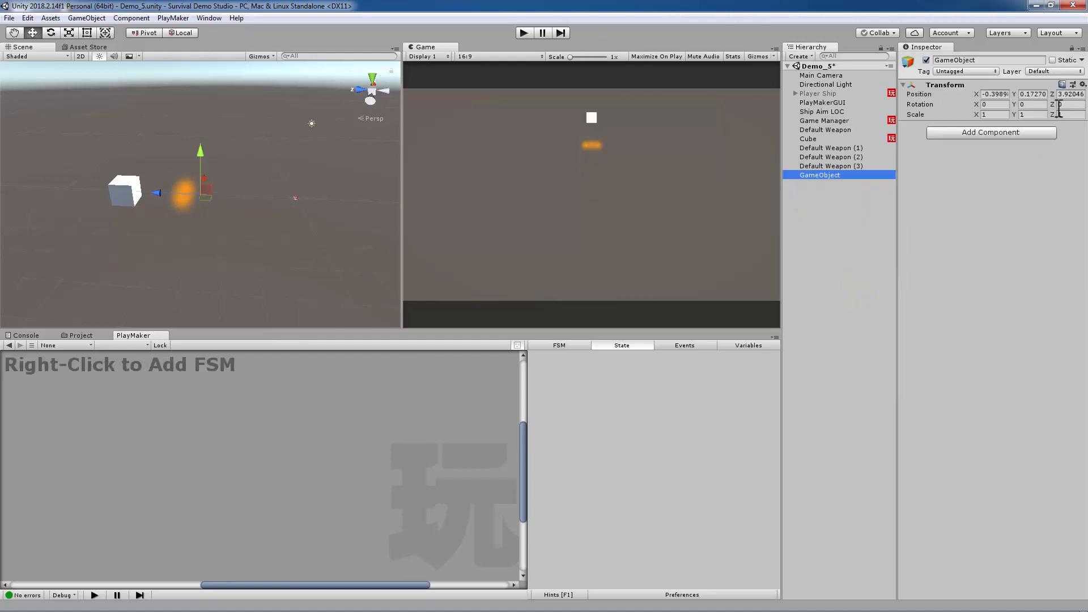
pyautogui.click(1082, 84)
pyautogui.click(1038, 96)
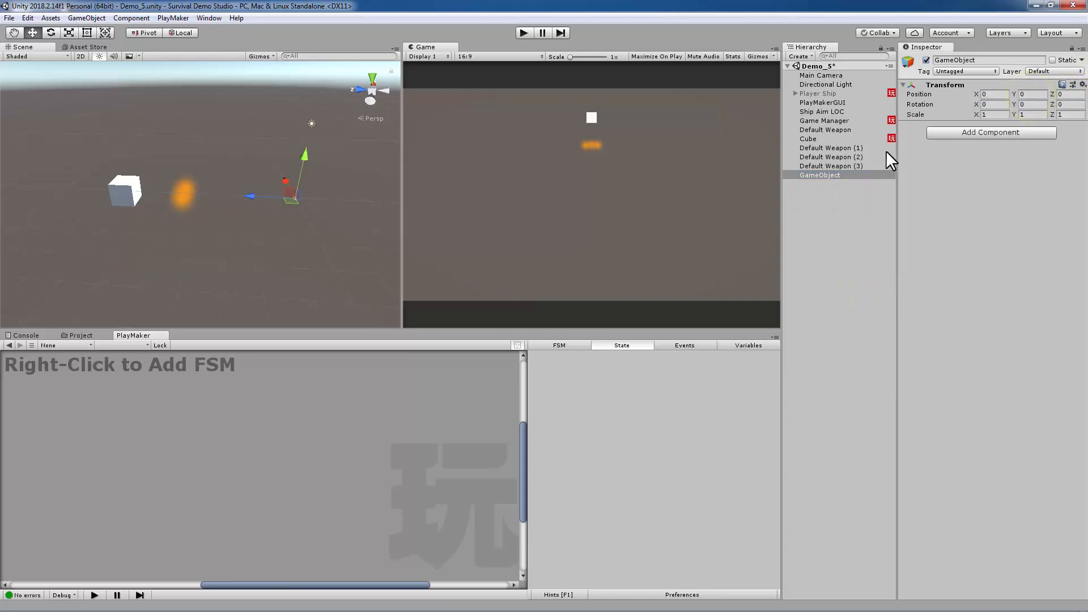
# Step: Rename Default Weapon (1) to TriPulse
pyautogui.click(847, 149)
pyautogui.keyDown('shift'); pyautogui.click(838, 165); pyautogui.keyUp('shift')
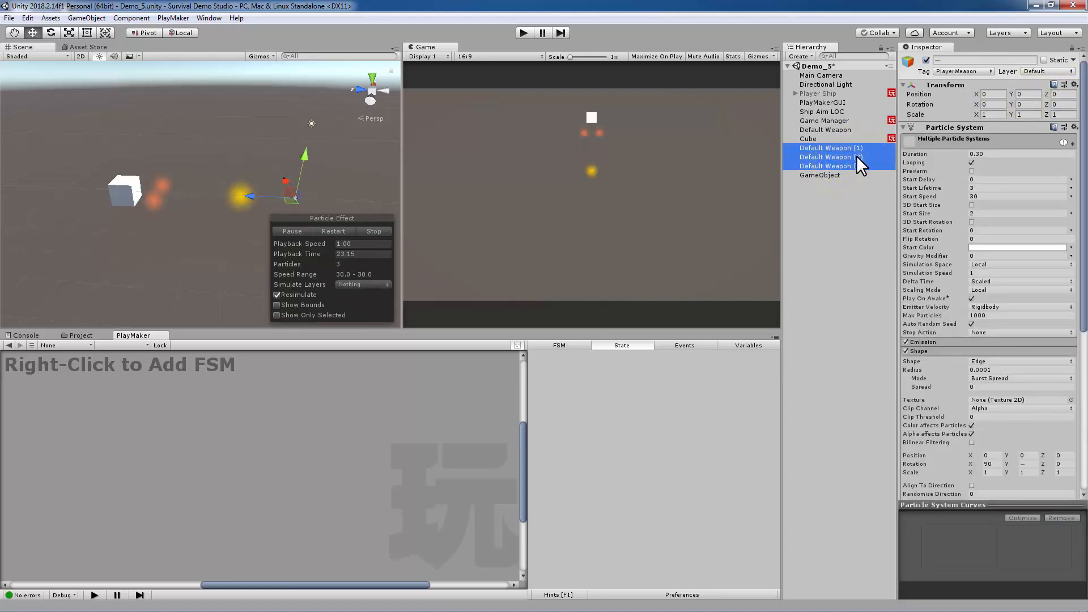
pyautogui.click(814, 148)
pyautogui.click(1003, 59)
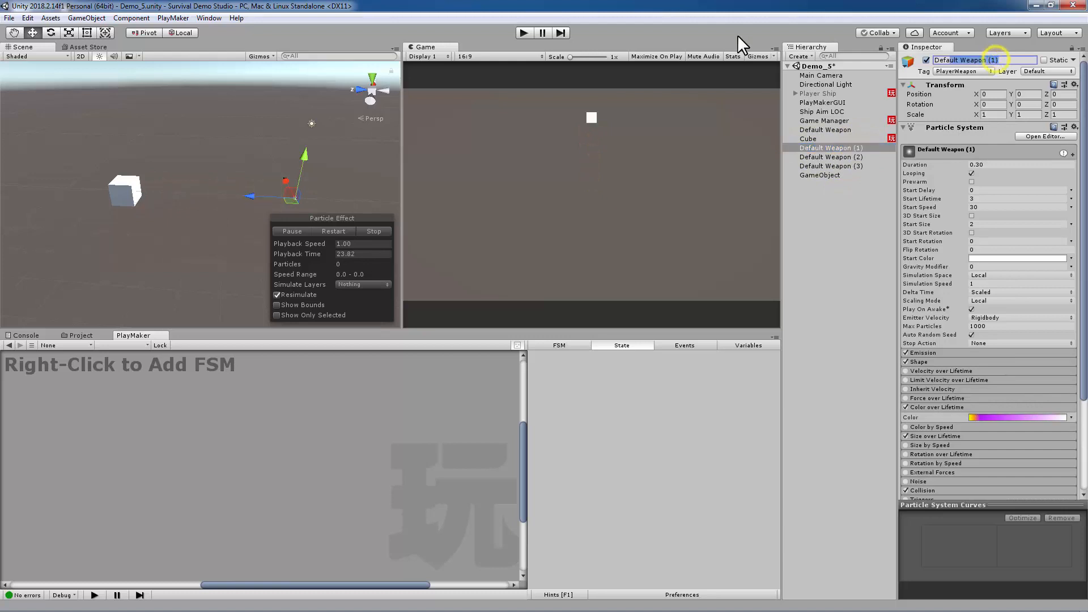
pyautogui.press('BackSpace')
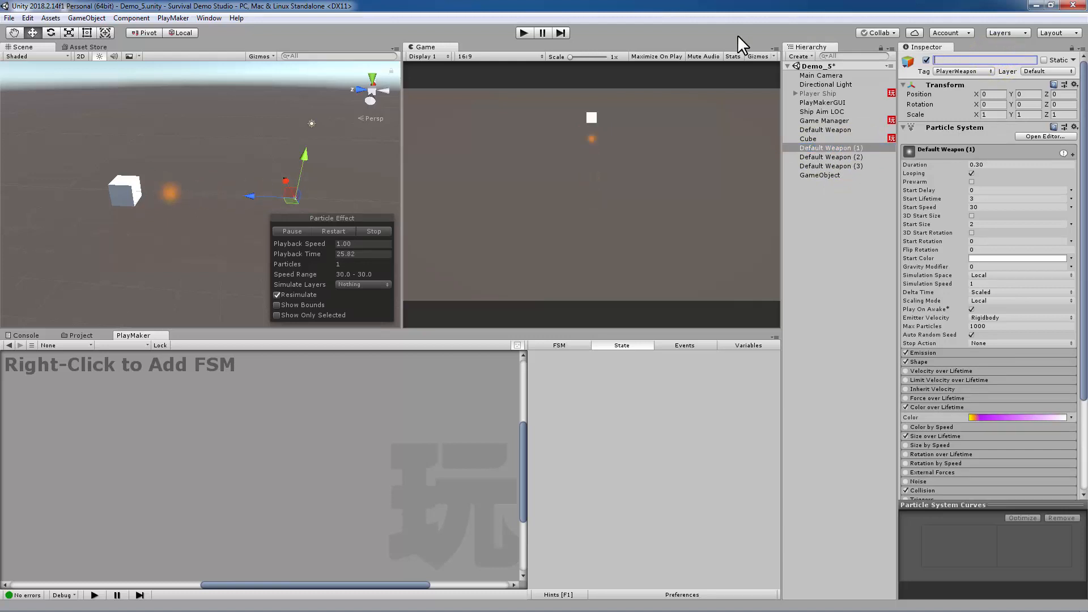
pyautogui.write('Tri')
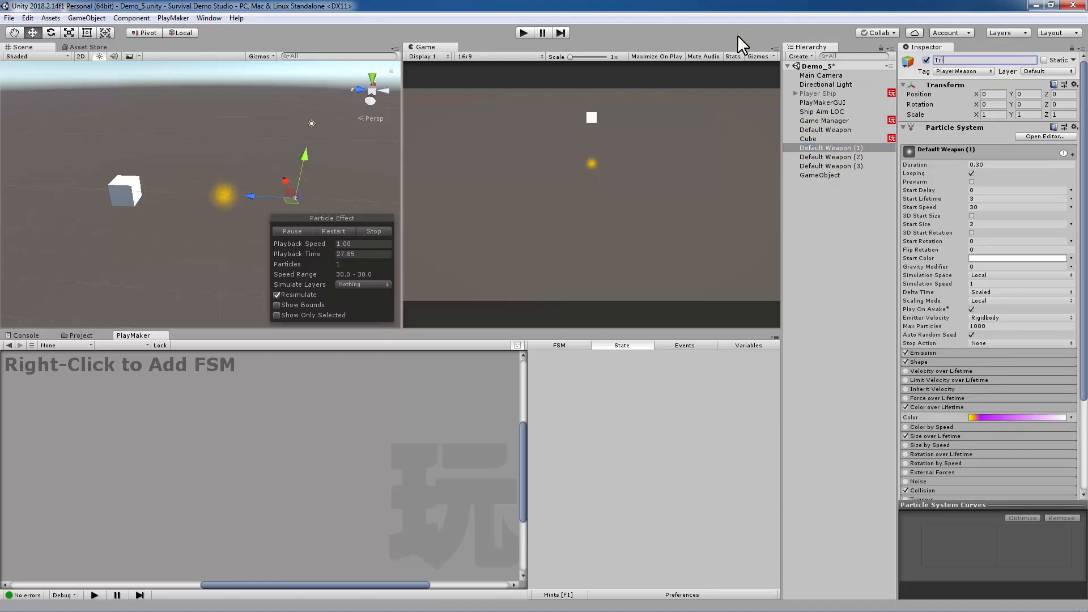
pyautogui.write('Pulse')
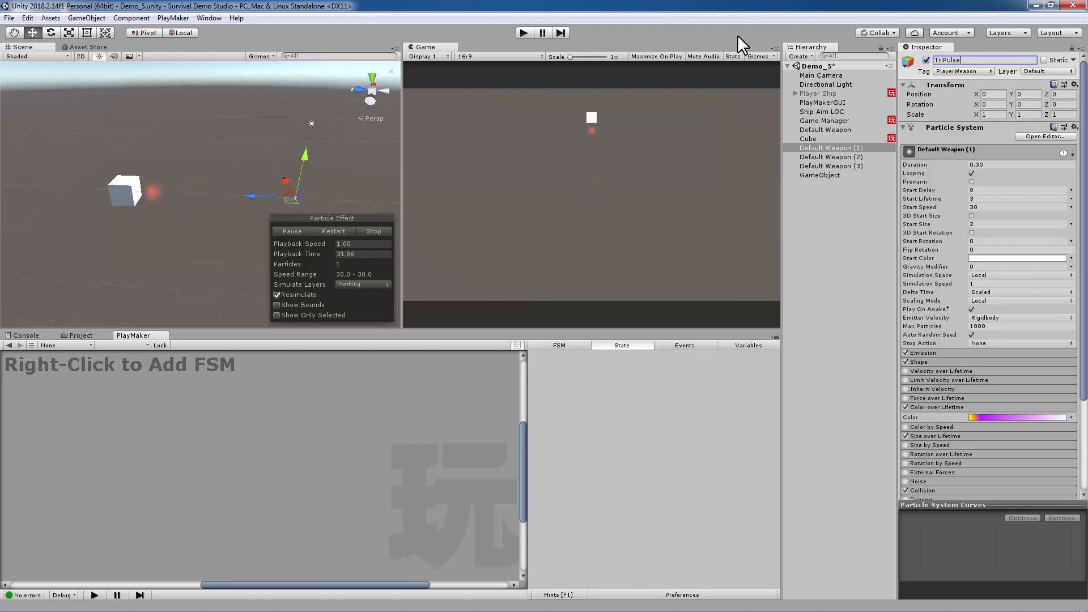
pyautogui.press('Return')
# Step: Copy the TriPulse name and apply it to Default Weapon (2) and Default Weapon (3)
pyautogui.hotkey('ctrl', 'c')
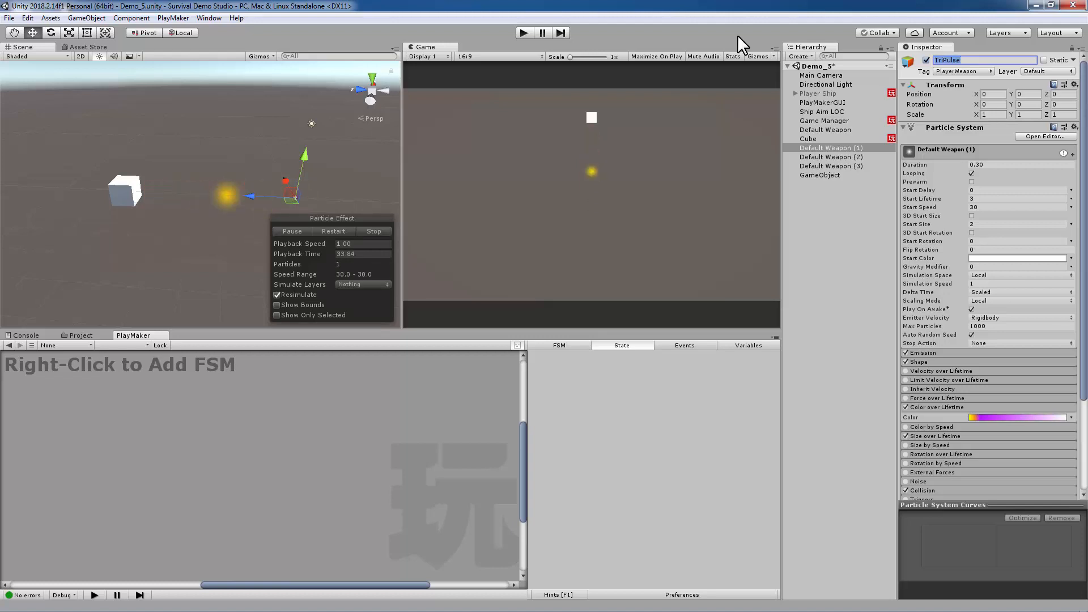
pyautogui.click(816, 158)
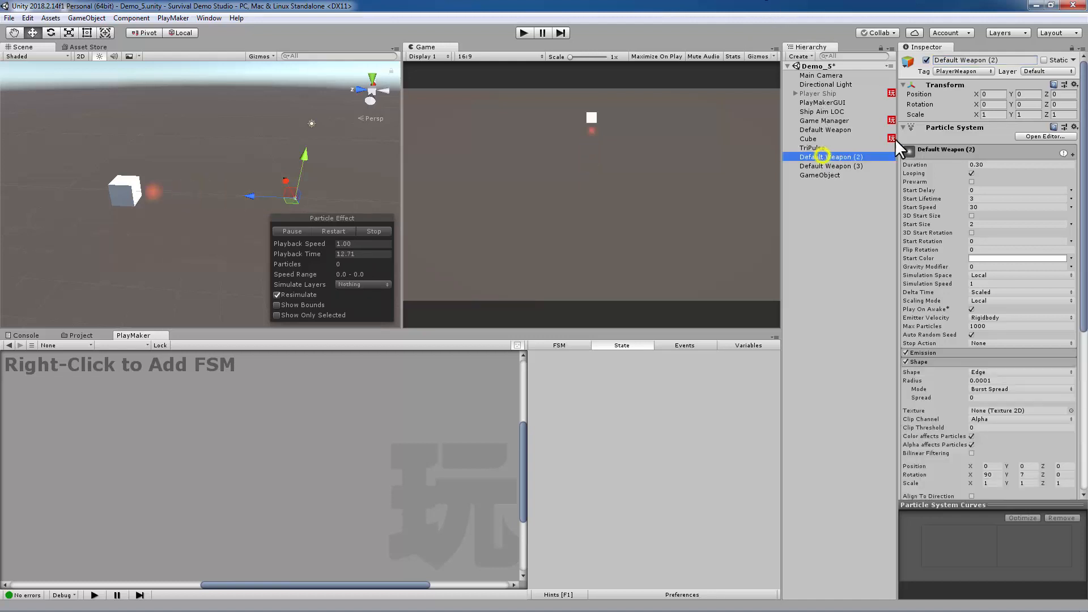
pyautogui.press('Return')
pyautogui.hotkey('ctrl', 'v')
pyautogui.press('Return')
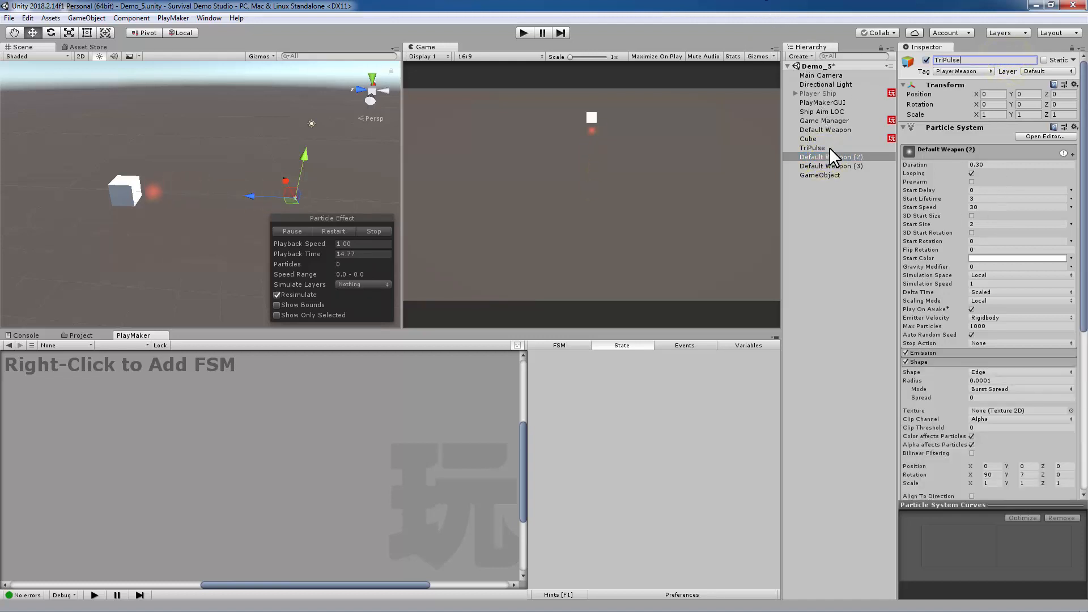
pyautogui.click(838, 166)
pyautogui.click(1018, 59)
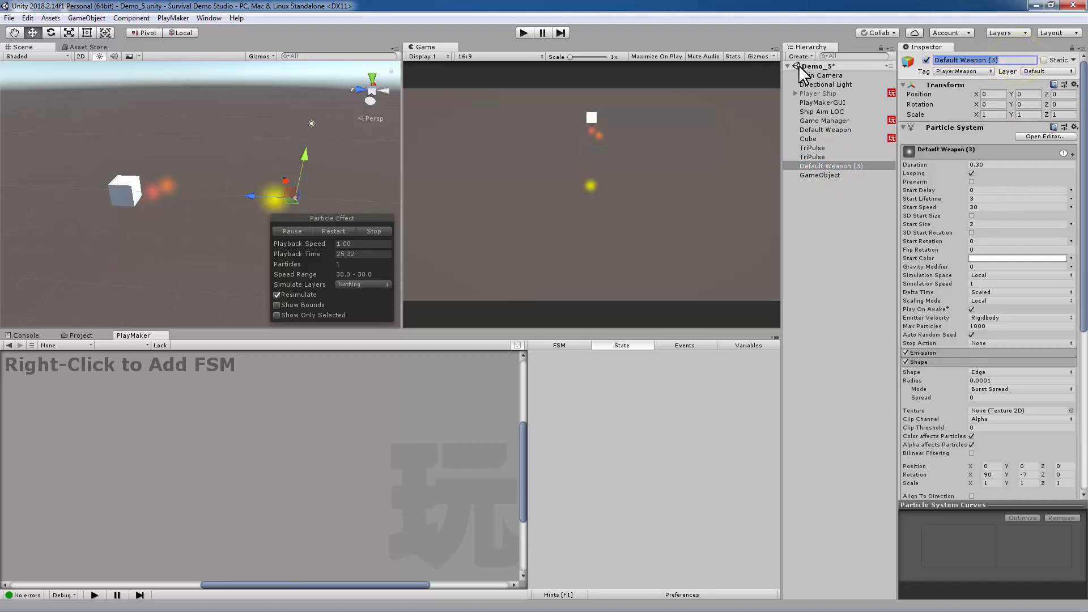
pyautogui.hotkey('ctrl', 'v')
pyautogui.press('Return')
# Step: Parent the three TriPulse particle systems under the empty GameObject
pyautogui.keyDown('shift'); pyautogui.click(844, 146); pyautogui.keyUp('shift')
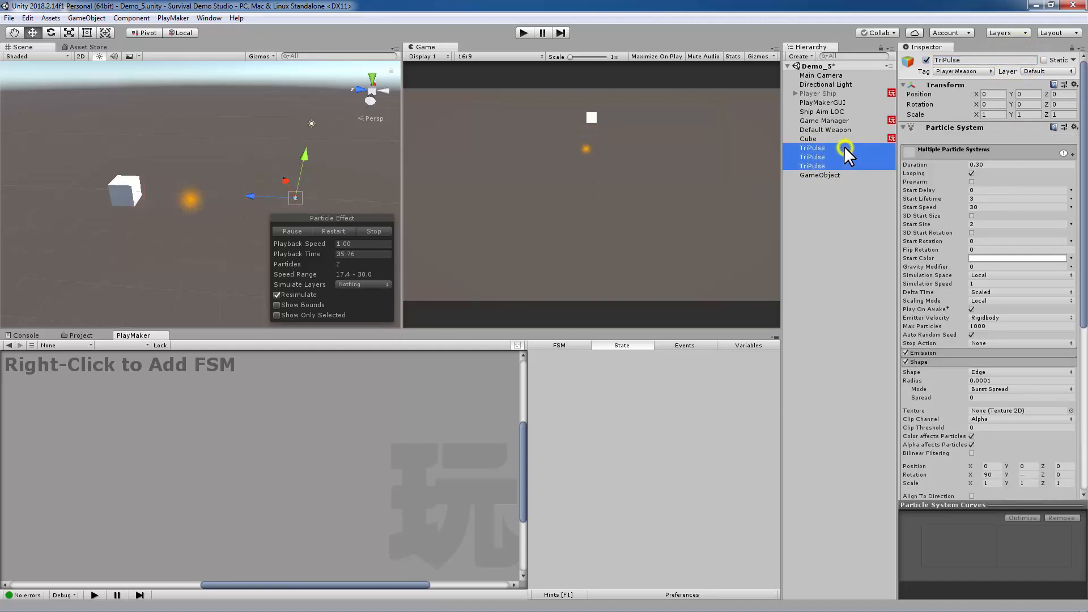
pyautogui.moveTo(844, 147); pyautogui.dragTo(819, 175)
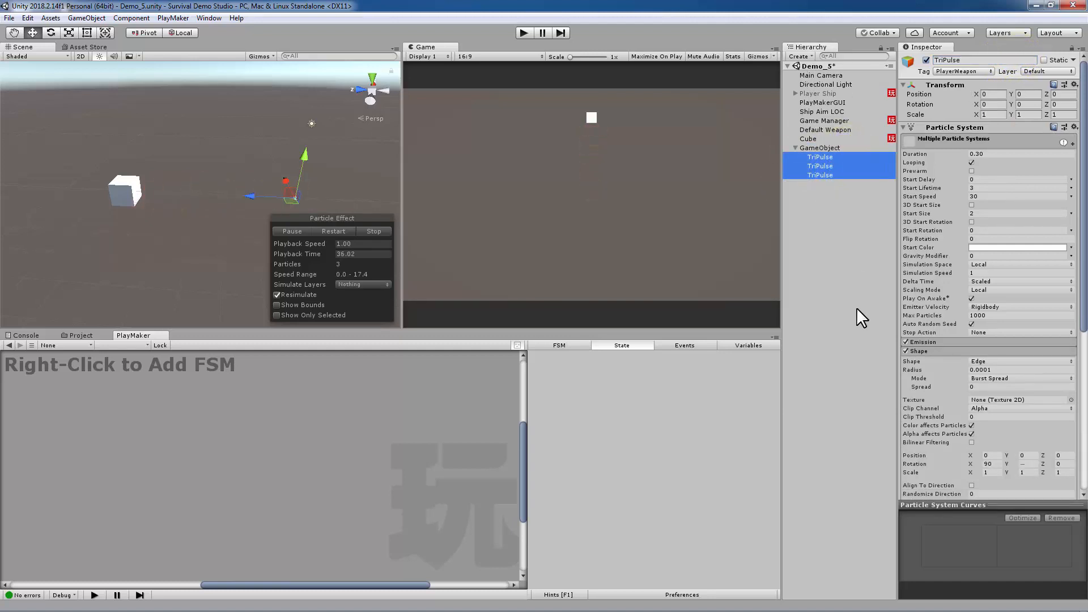
pyautogui.click(838, 148)
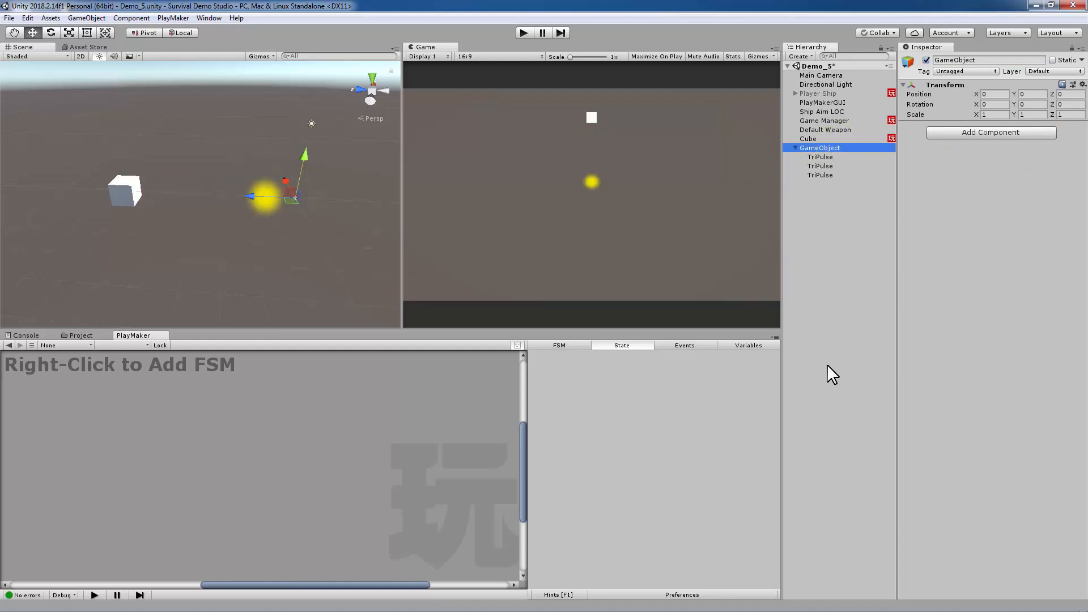
pyautogui.click(841, 145)
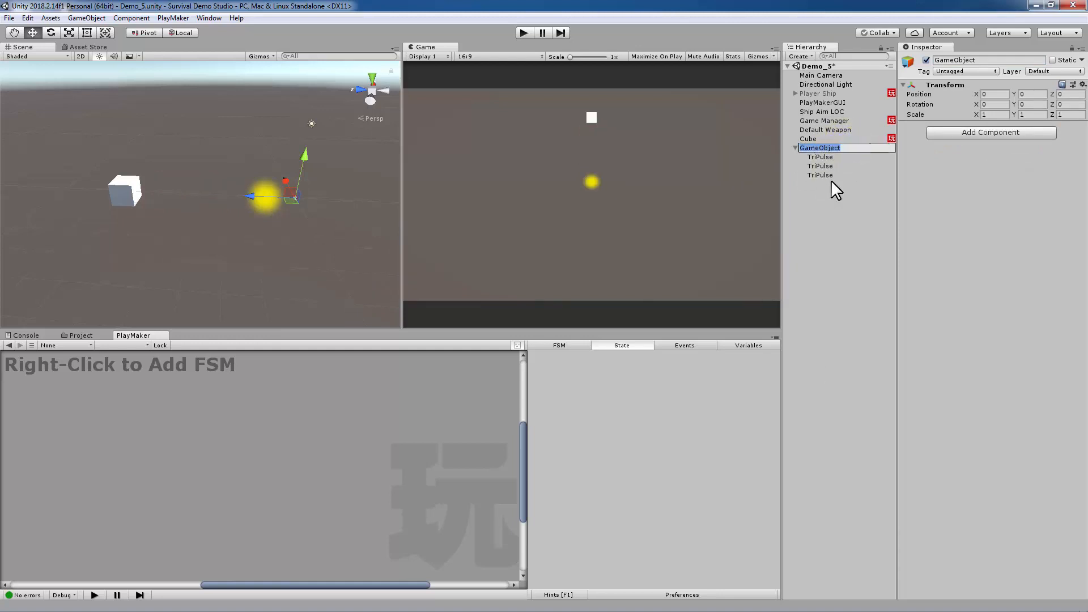
pyautogui.click(839, 211)
# Step: Examine the parent GameObject and each TriPulse child, including the first child's Shape module settings
pyautogui.click(808, 146)
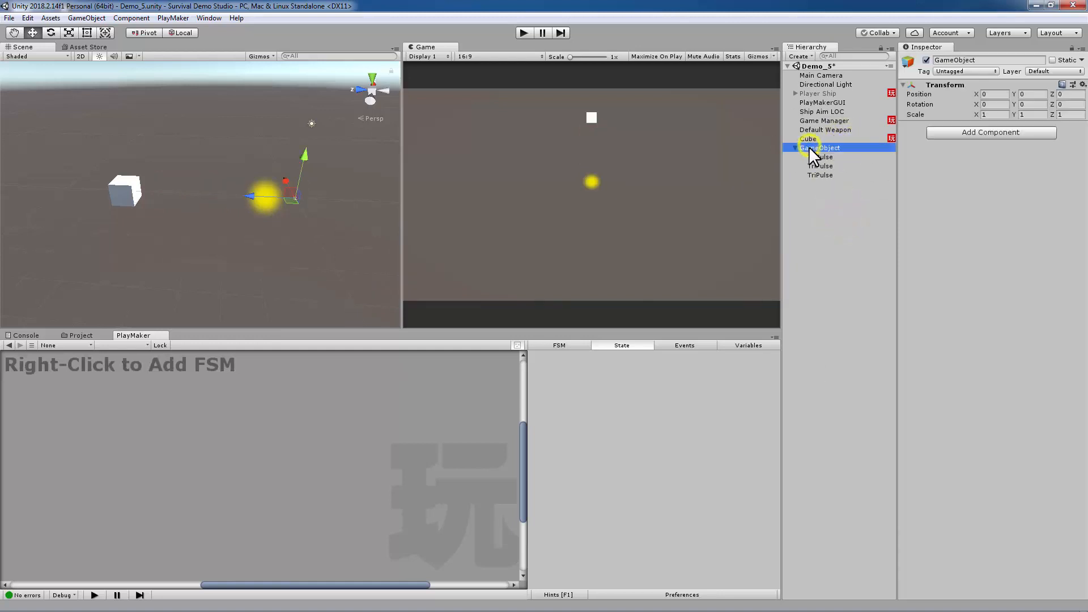
pyautogui.click(819, 158)
pyautogui.click(822, 166)
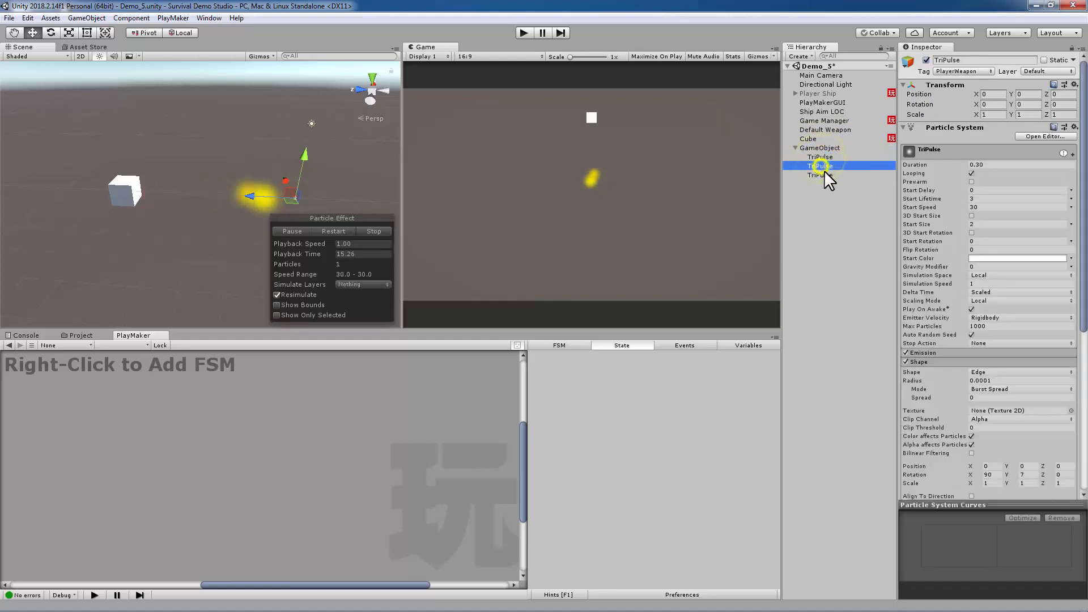
pyautogui.click(825, 175)
pyautogui.click(832, 146)
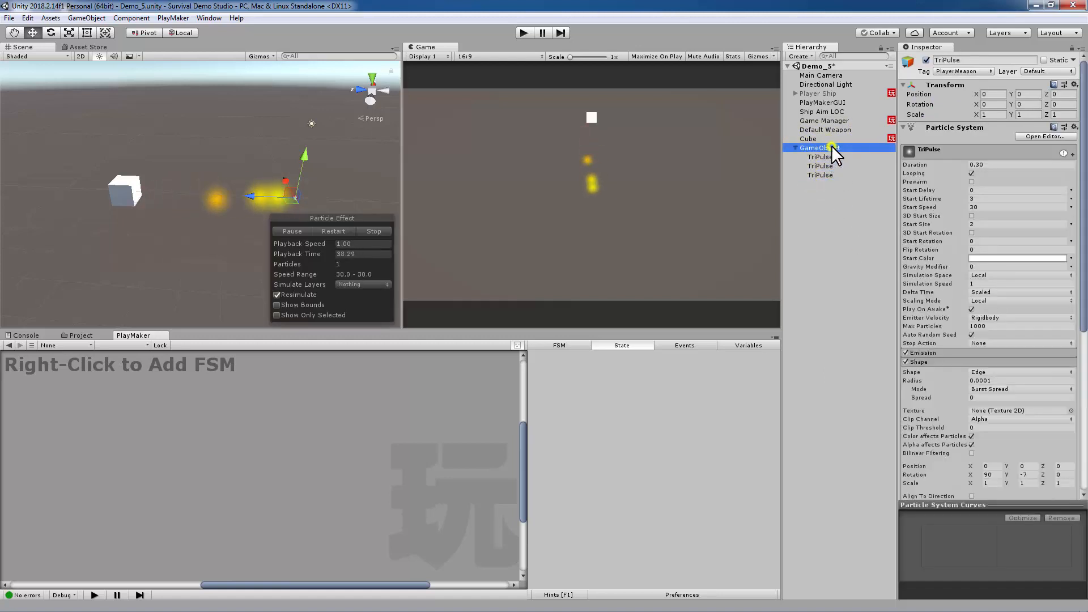
pyautogui.click(820, 157)
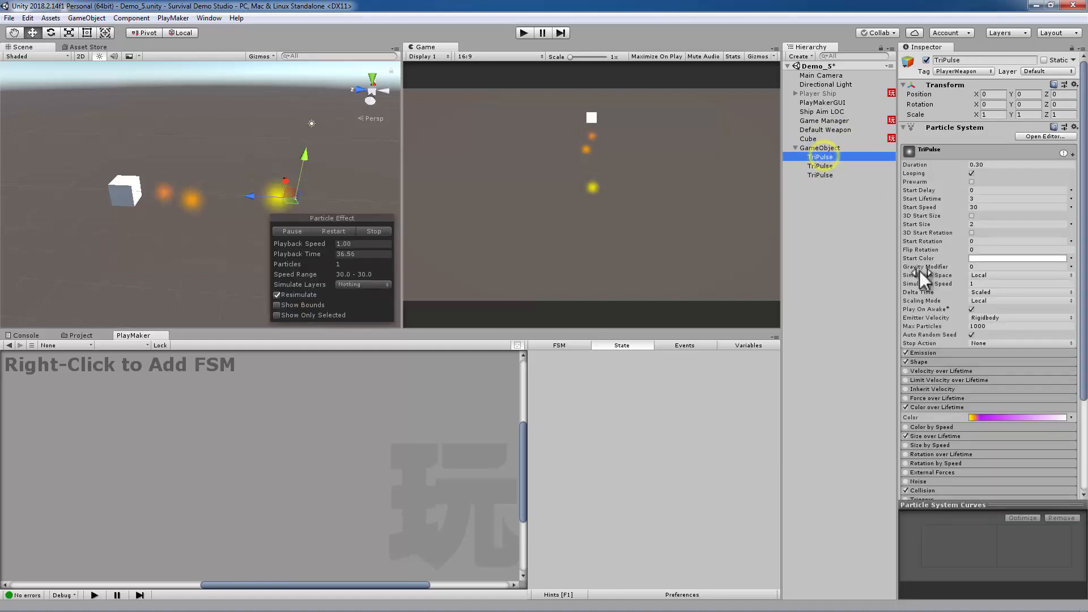
pyautogui.click(920, 362)
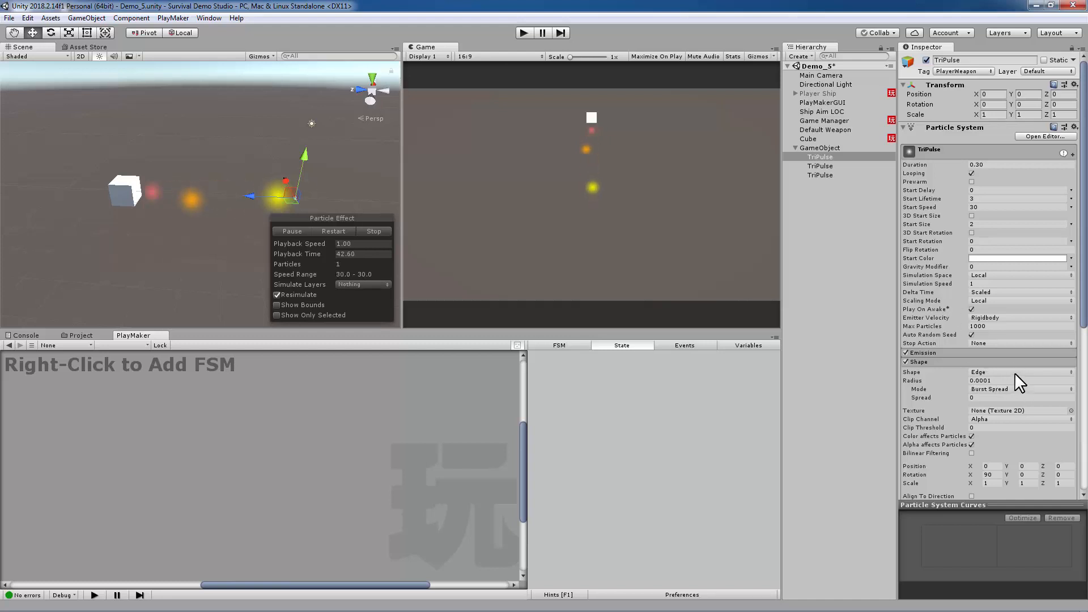
pyautogui.click(933, 360)
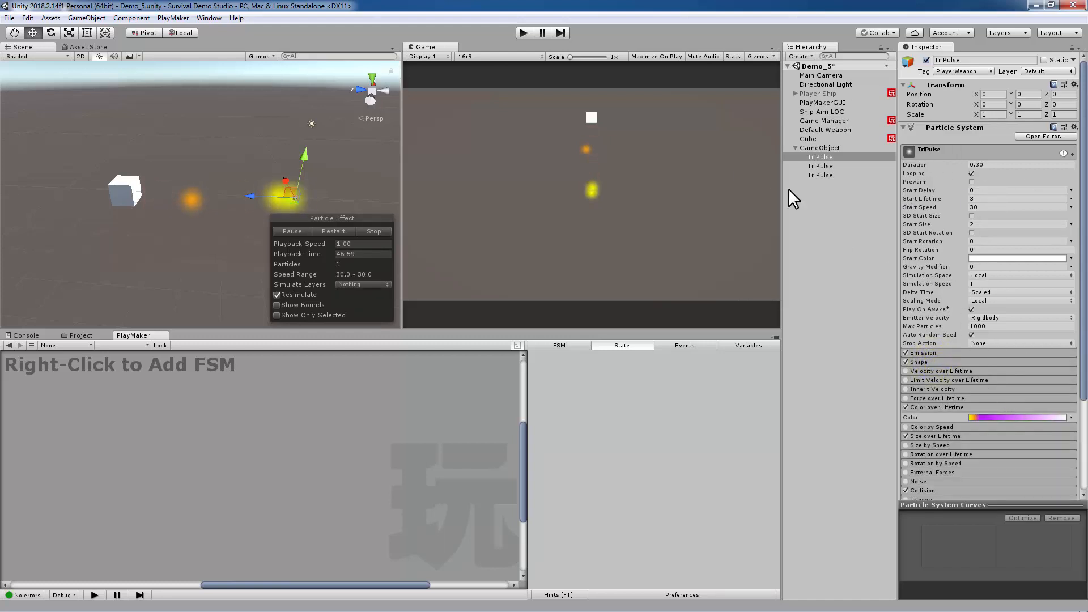
pyautogui.click(824, 148)
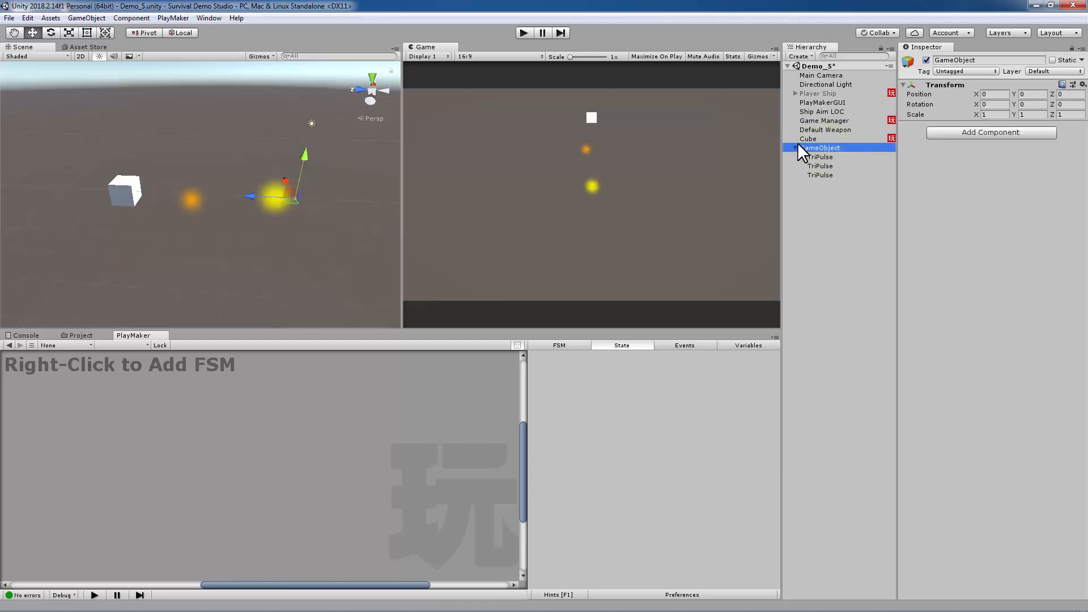
pyautogui.click(795, 147)
pyautogui.click(838, 148)
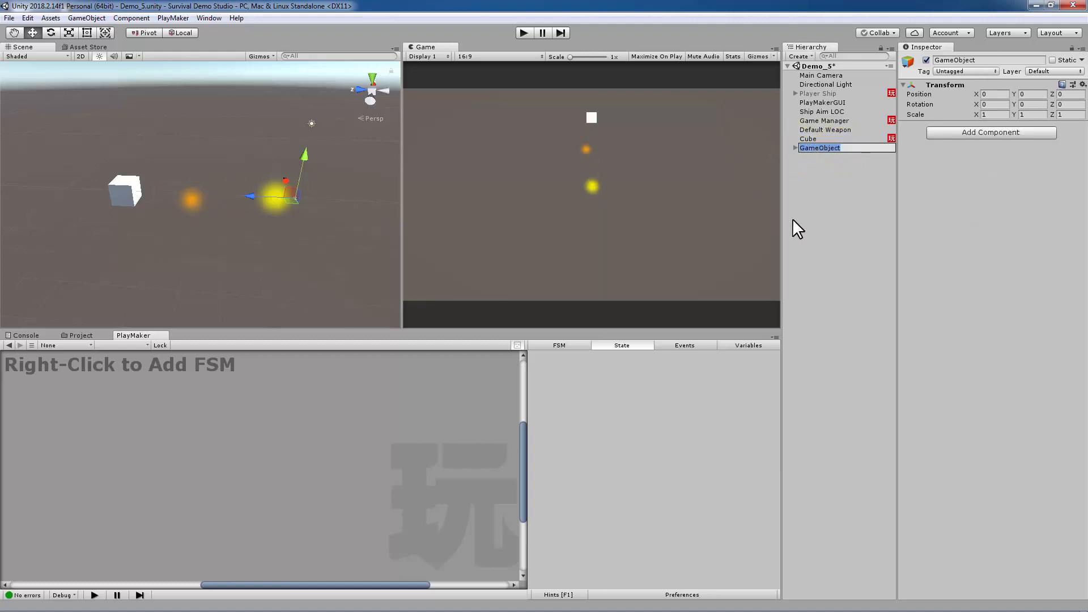
pyautogui.click(822, 211)
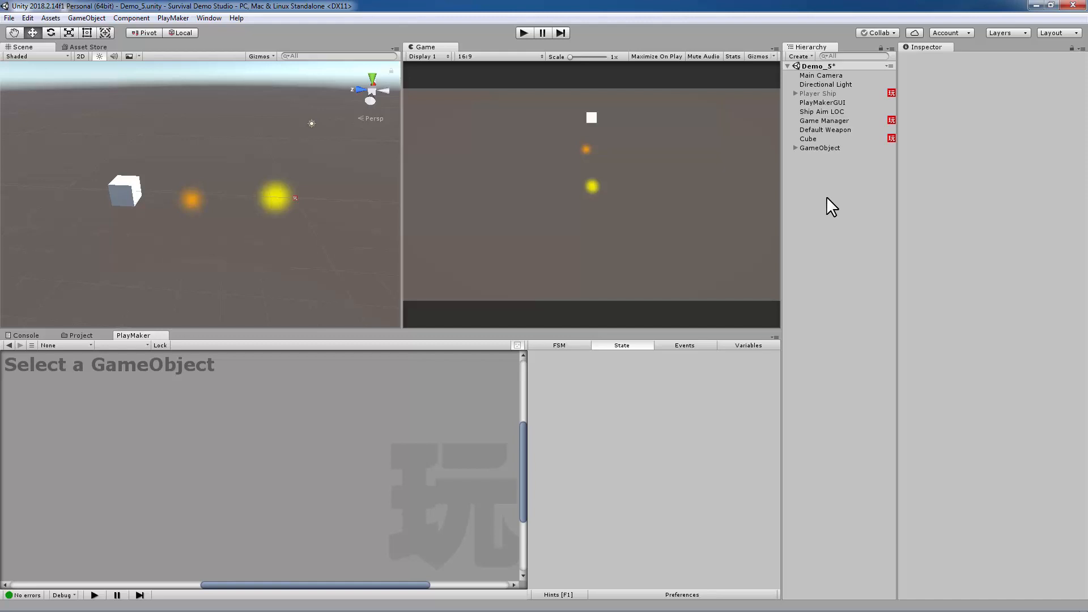
# Step: Add an Audio Source component to Default Weapon
pyautogui.click(838, 130)
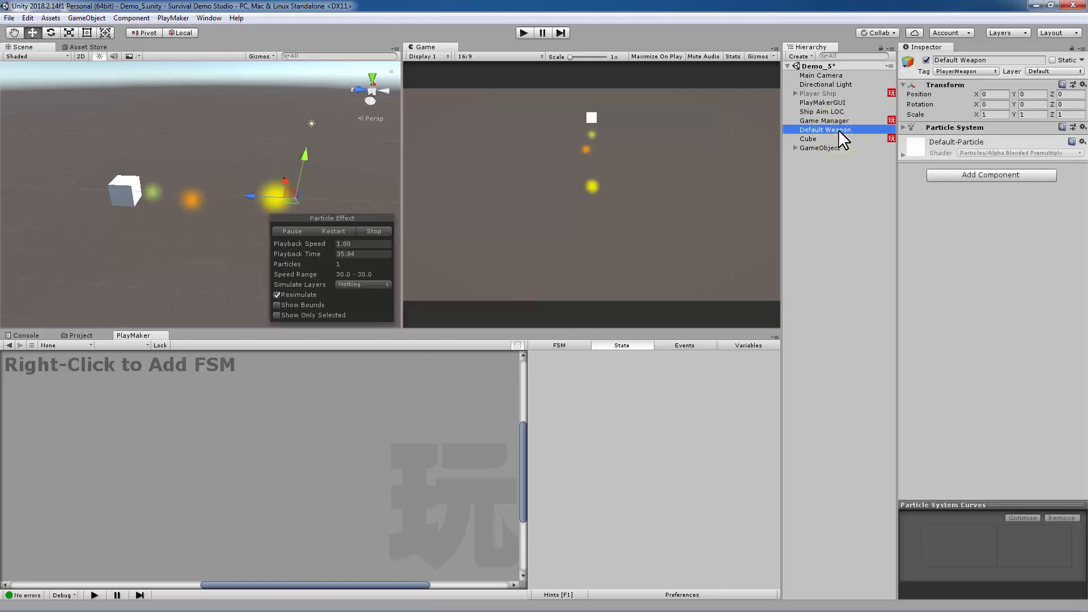
pyautogui.click(979, 175)
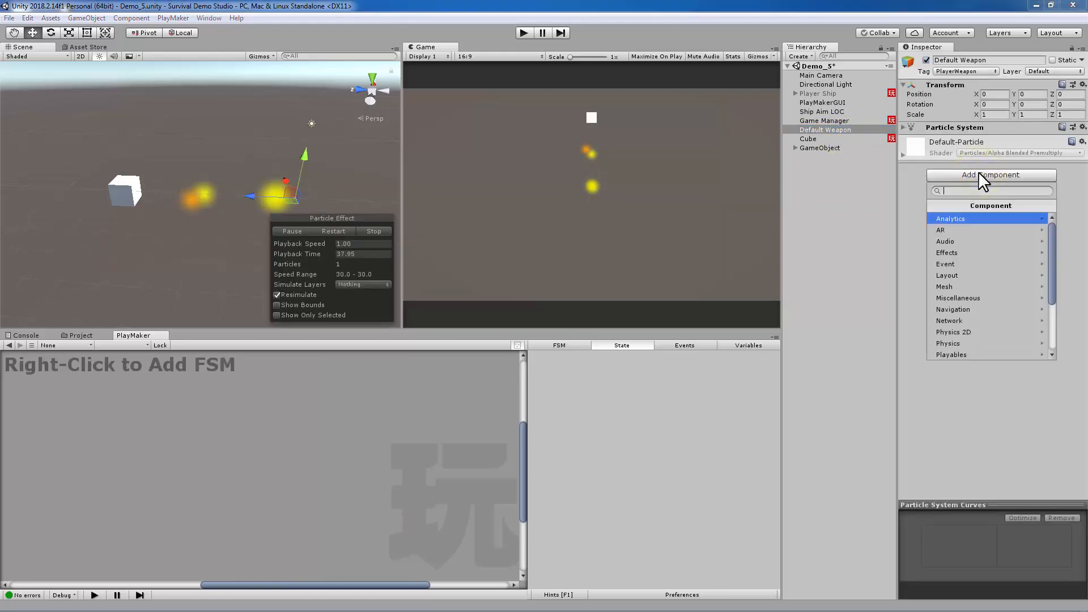
pyautogui.write('audio sour')
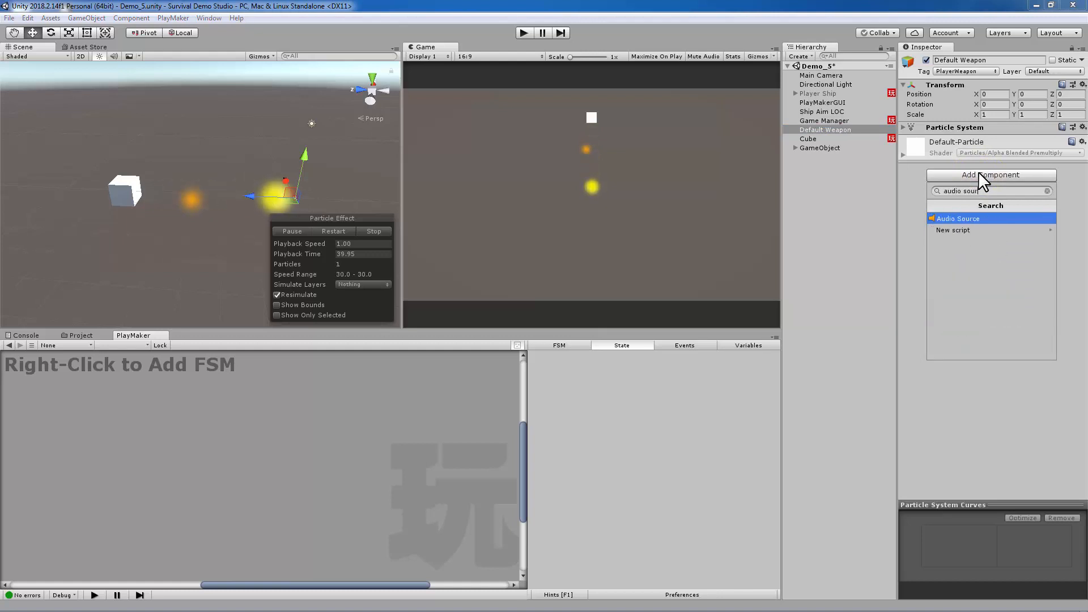
pyautogui.click(967, 218)
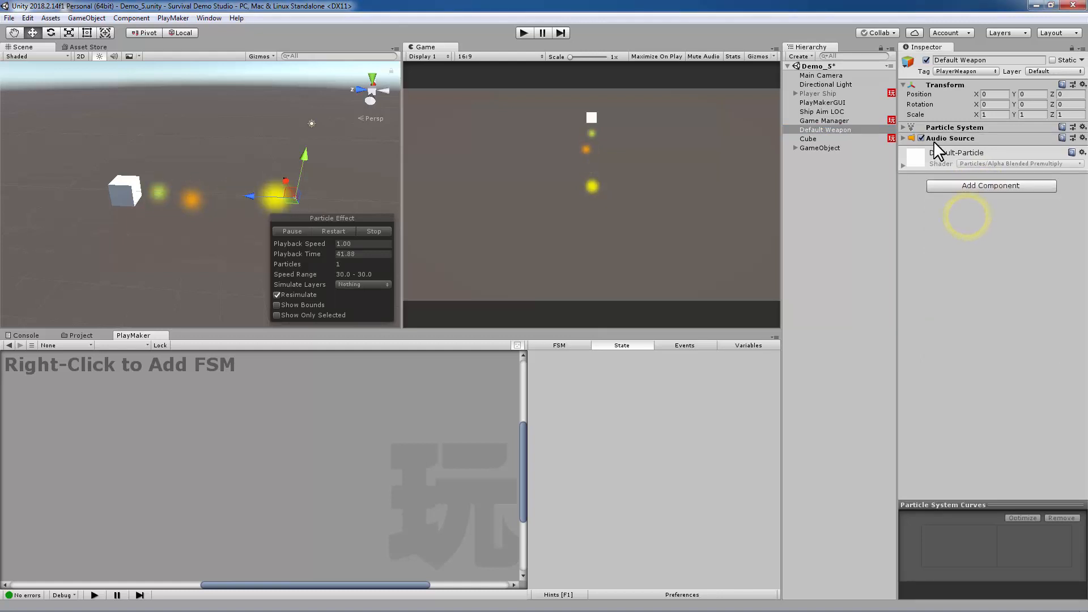
# Step: Assign the laser_19 audio clip to Default Weapon's Audio Source
pyautogui.click(903, 138)
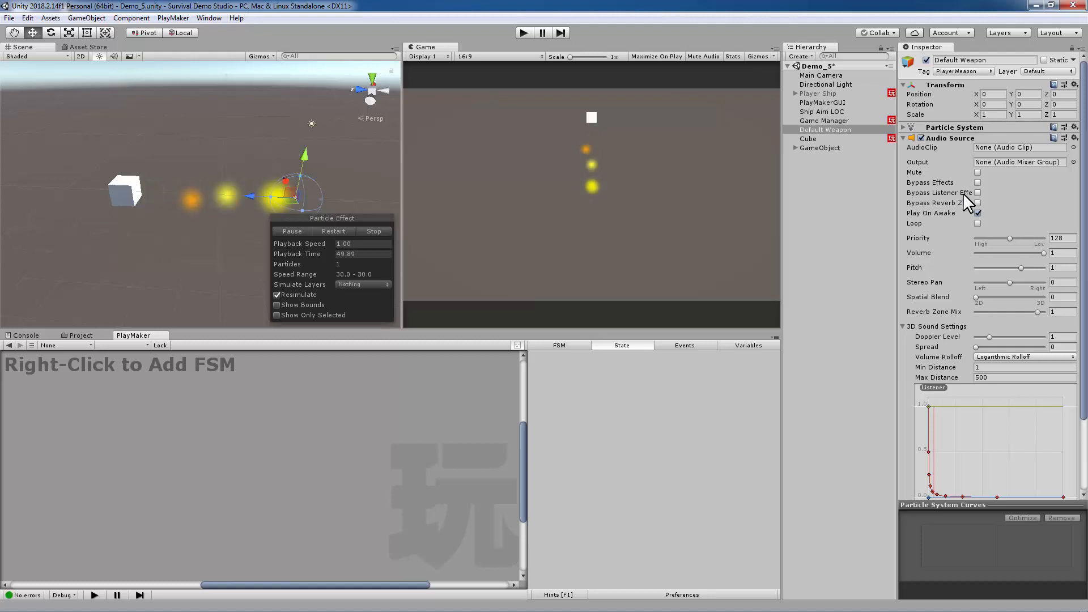
pyautogui.click(1073, 148)
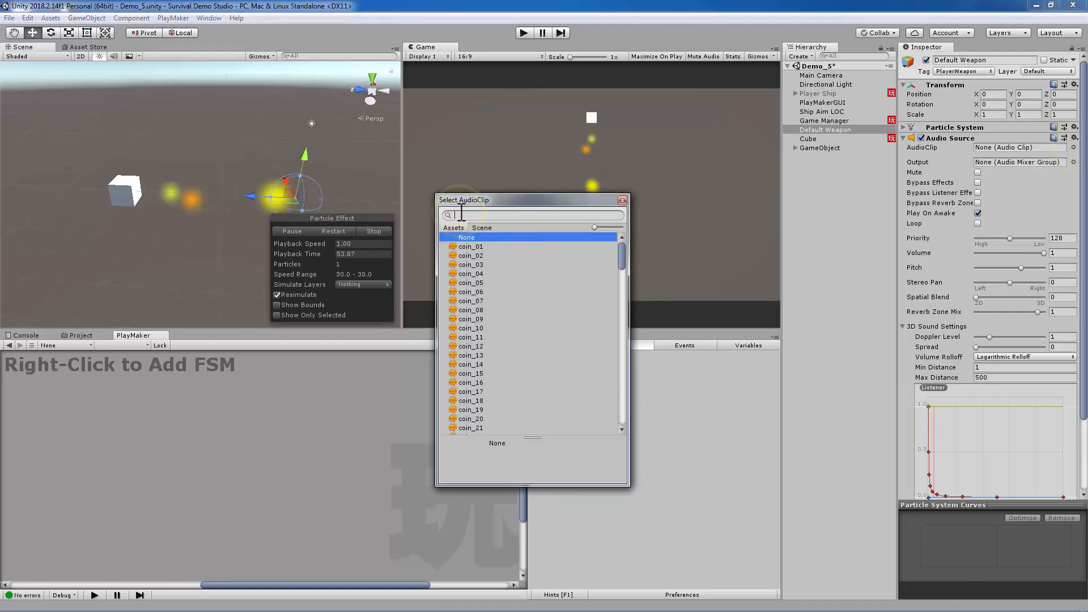
pyautogui.write('laser')
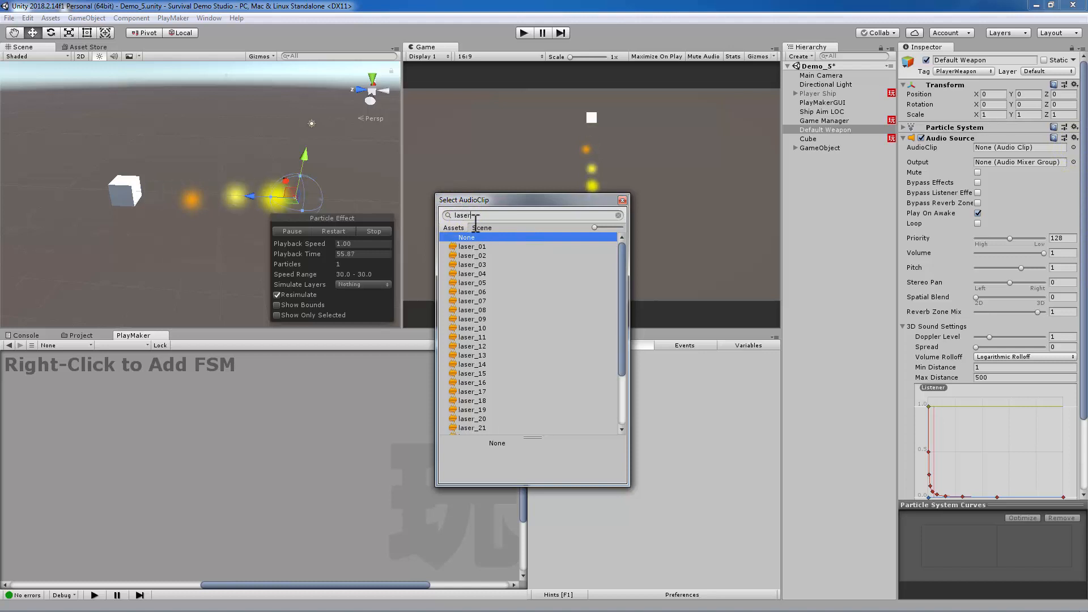
pyautogui.click(474, 408)
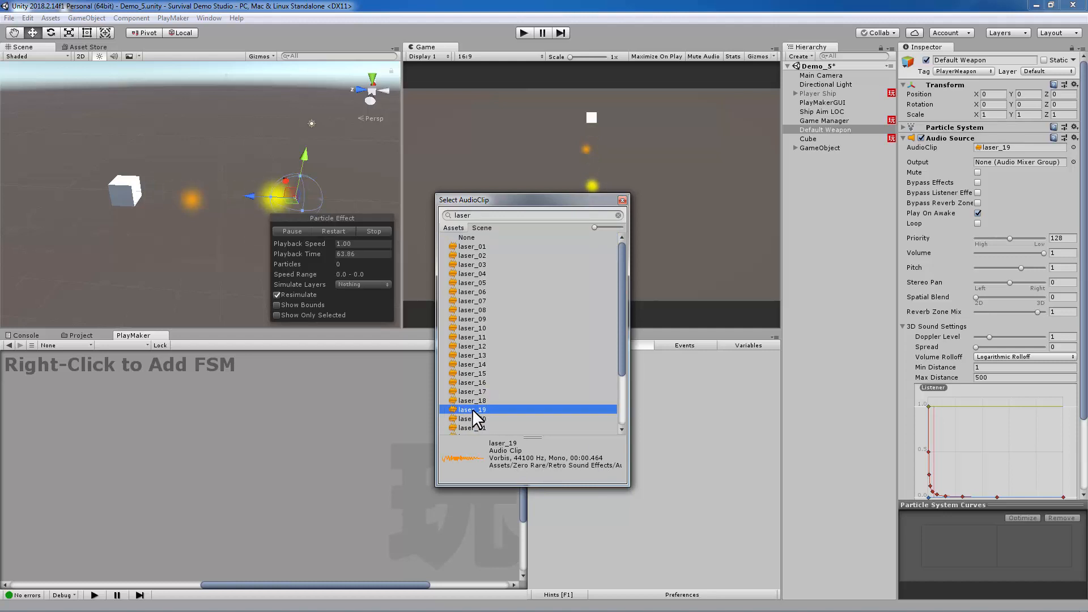
pyautogui.click(622, 200)
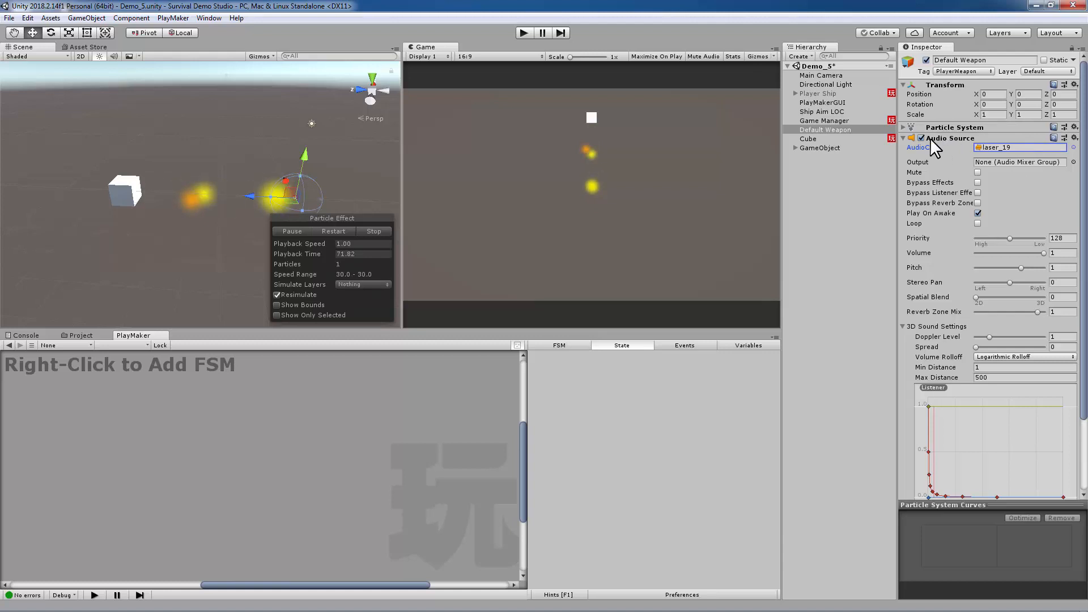
pyautogui.click(839, 129)
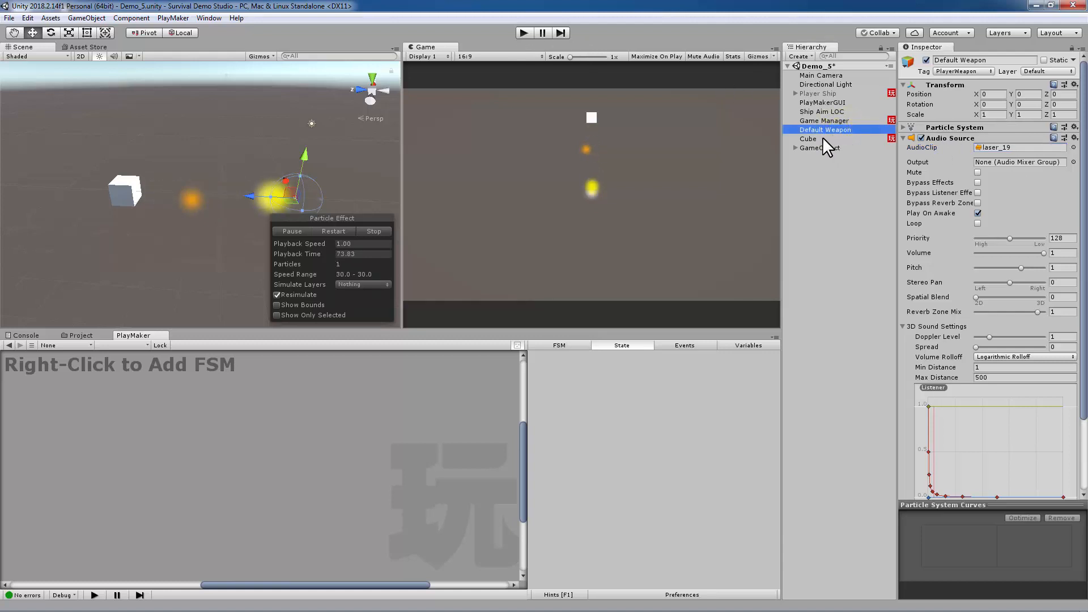
# Step: Rename the parent GameObject of the three TriPulse systems to TriPulse Weapon and deactivate it
pyautogui.click(824, 148)
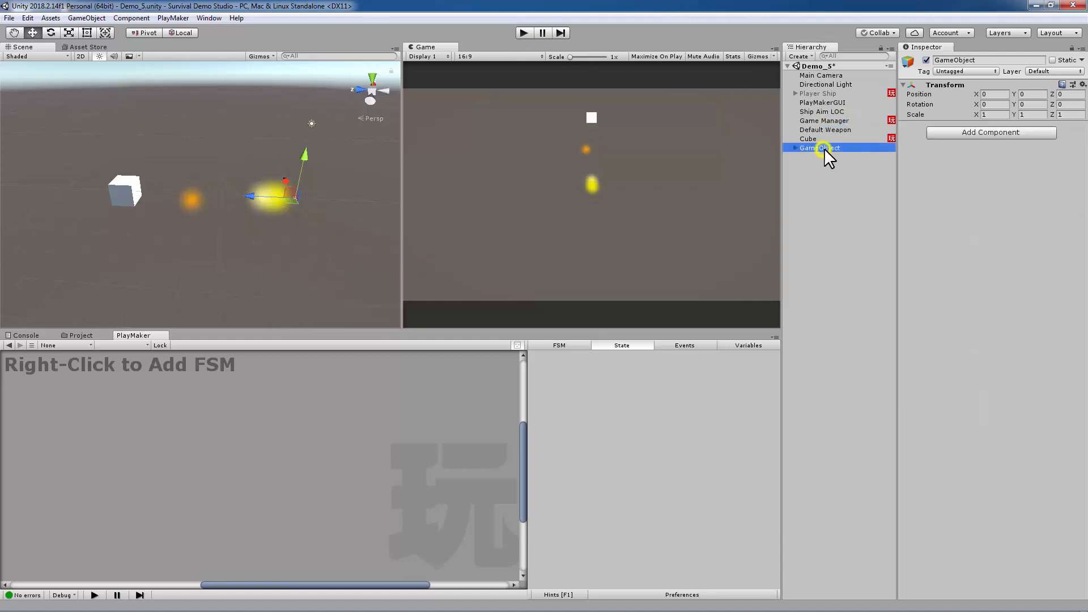
pyautogui.click(993, 60)
pyautogui.write('triPu')
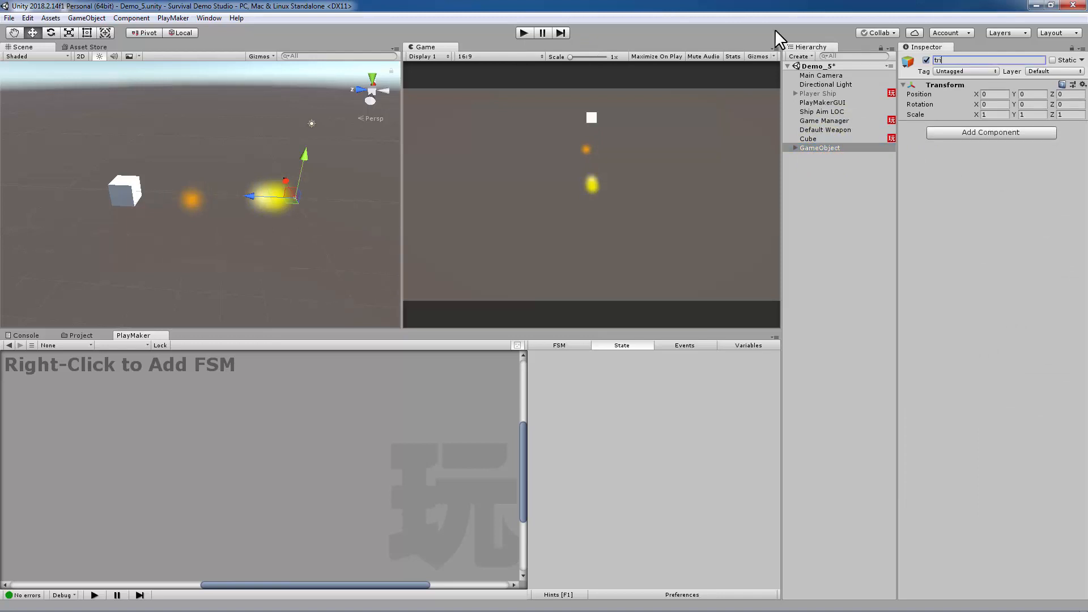
pyautogui.press('BackSpace')
pyautogui.press('BackSpace')
pyautogui.press('BackSpace')
pyautogui.press('BackSpace')
pyautogui.press('BackSpace')
pyautogui.write('TriPulse Weapong')
pyautogui.press('BackSpace')
pyautogui.press('Return')
pyautogui.click(925, 60)
pyautogui.click(848, 185)
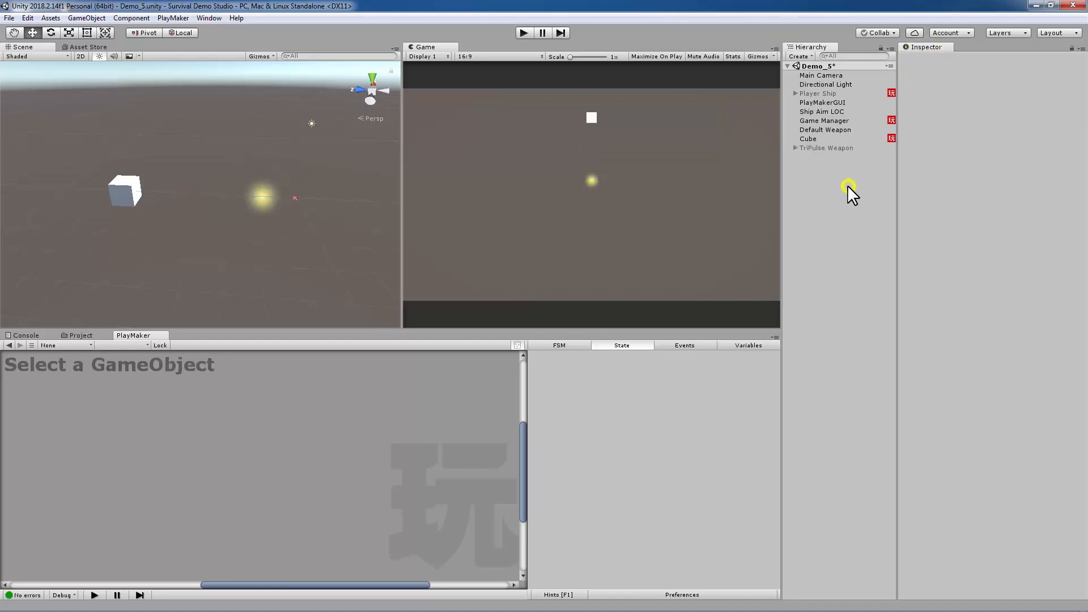
# Step: Run the scene briefly to test Default Weapon with its laser sound, and stop playback
pyautogui.click(841, 132)
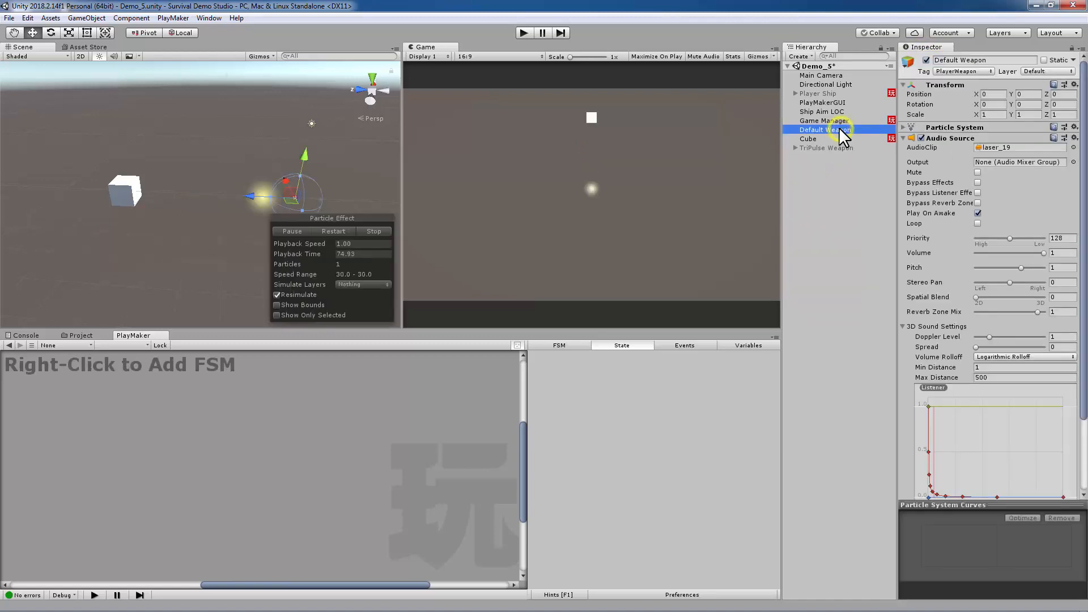
pyautogui.click(838, 205)
pyautogui.click(524, 33)
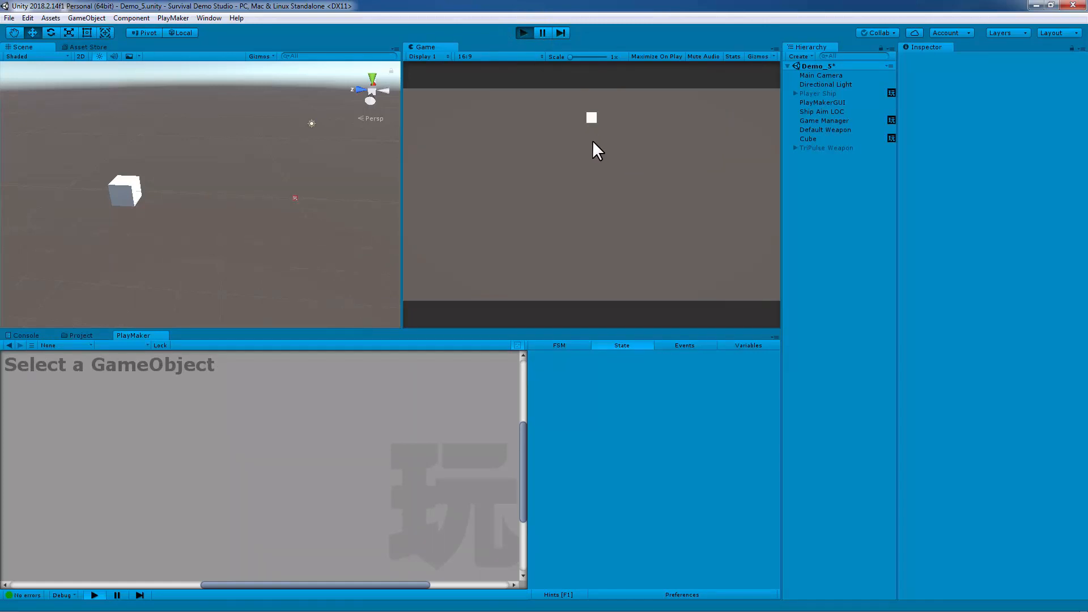
pyautogui.click(524, 33)
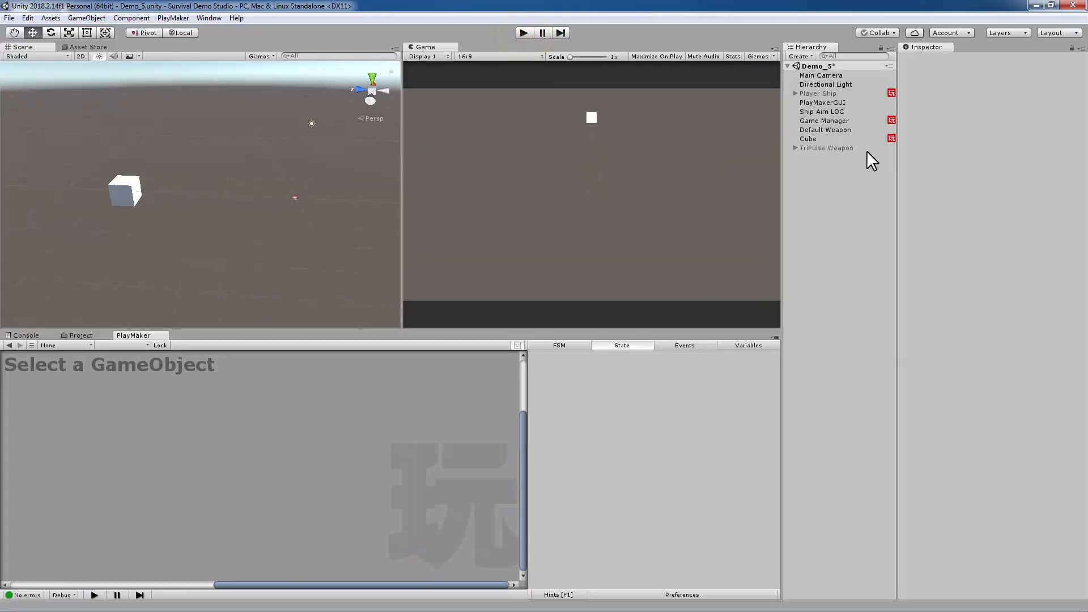
# Step: Reactivate TriPulse Weapon and add an Audio Source component to it
pyautogui.click(821, 130)
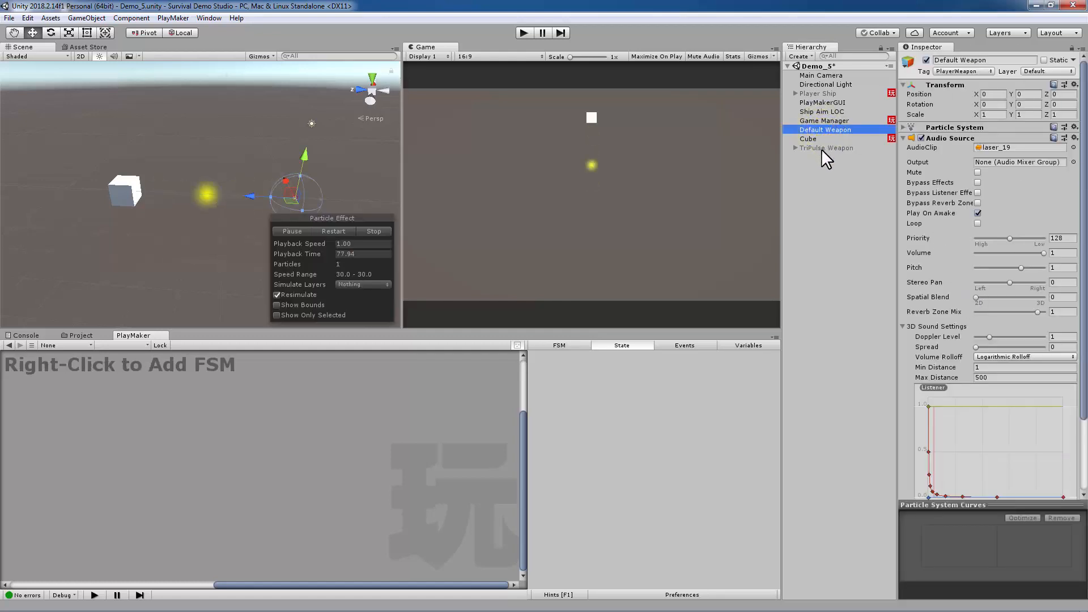
pyautogui.click(821, 148)
pyautogui.click(926, 60)
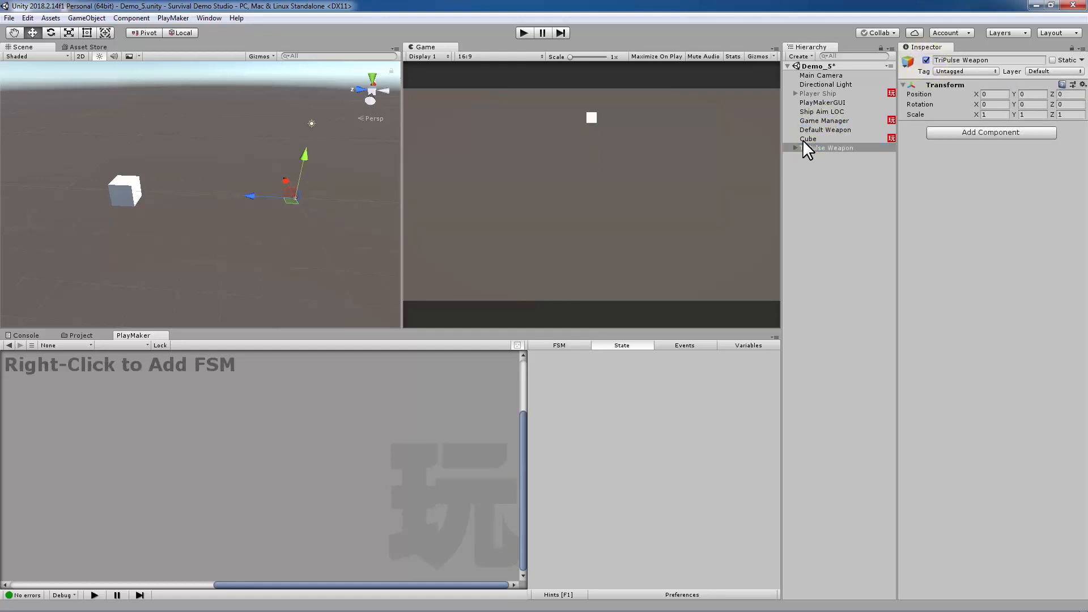
pyautogui.click(985, 134)
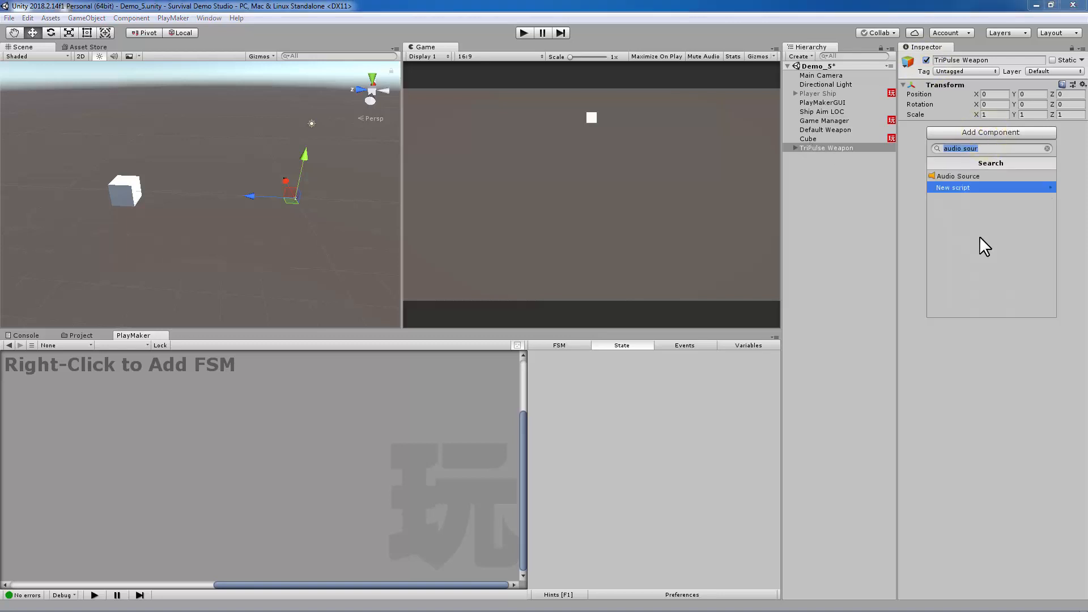
pyautogui.click(964, 176)
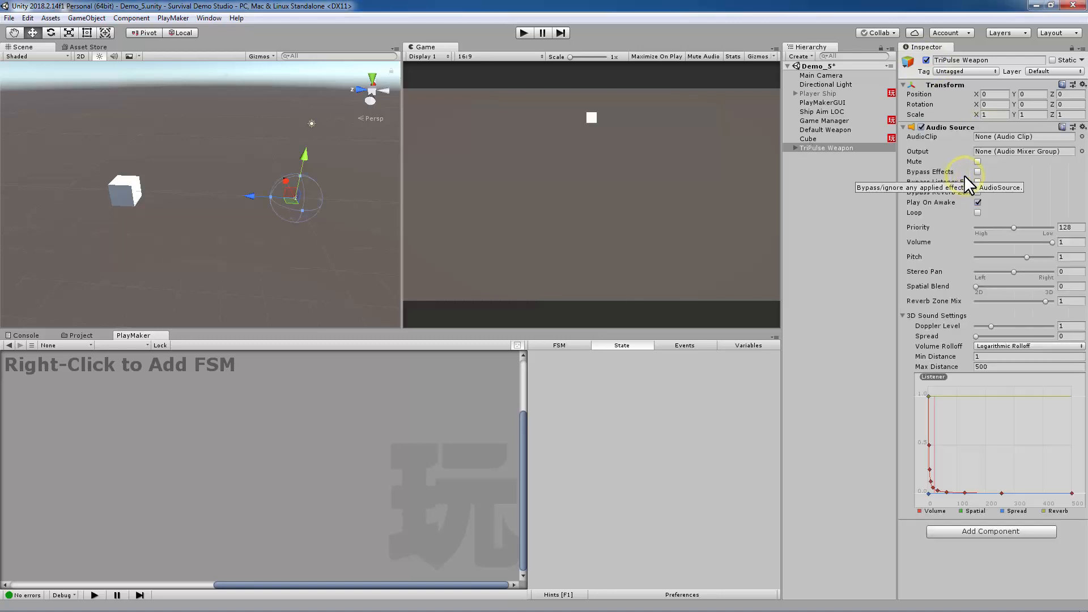
# Step: Assign the laser_21 audio clip to TriPulse Weapon's Audio Source
pyautogui.click(1082, 137)
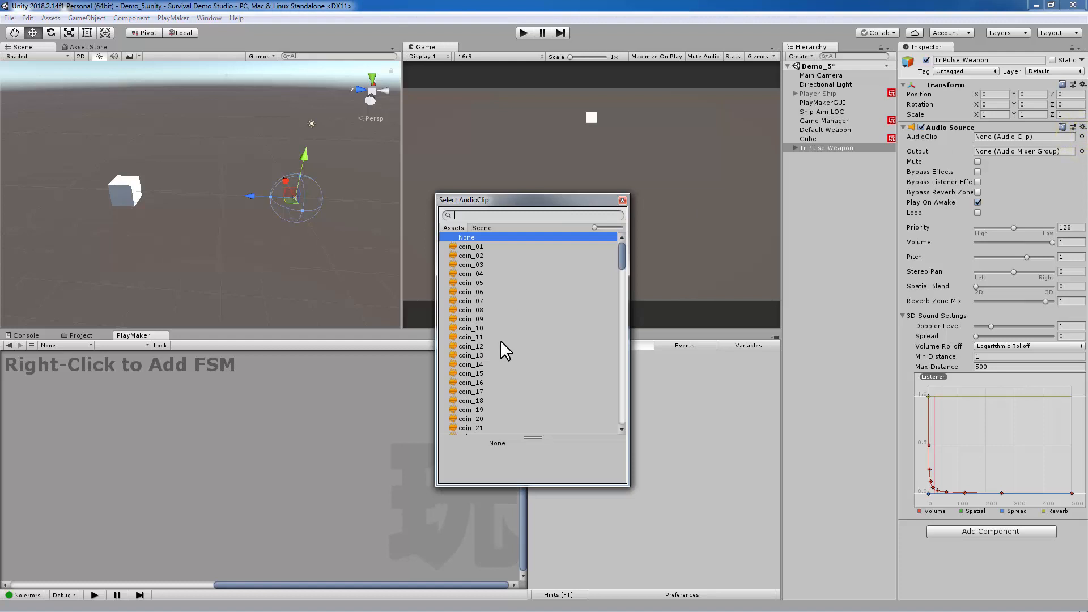
pyautogui.scroll(-3, 505, 345)
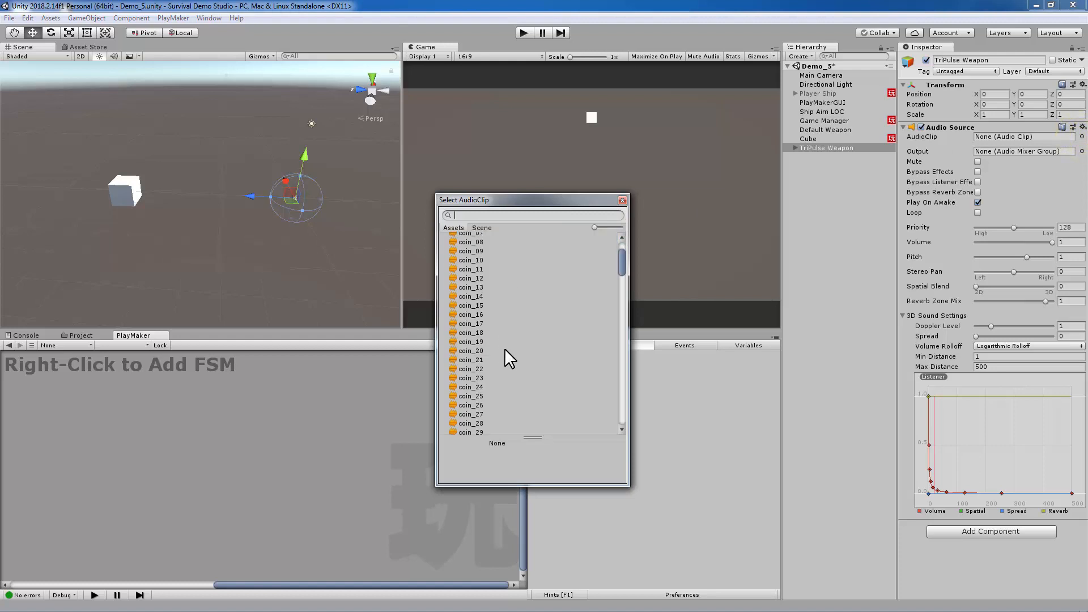
pyautogui.click(470, 359)
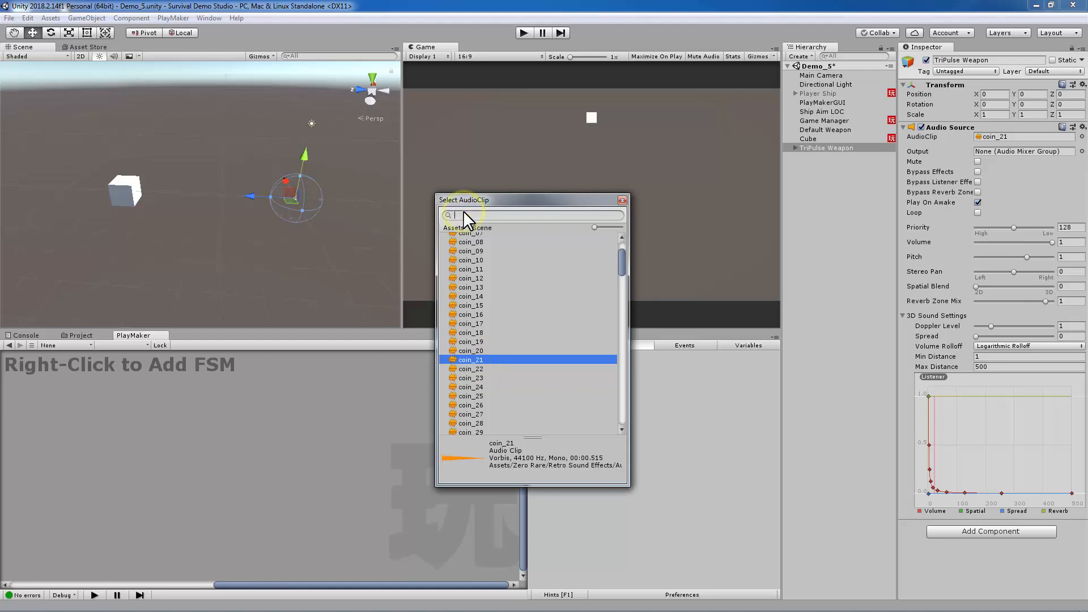
pyautogui.write('las')
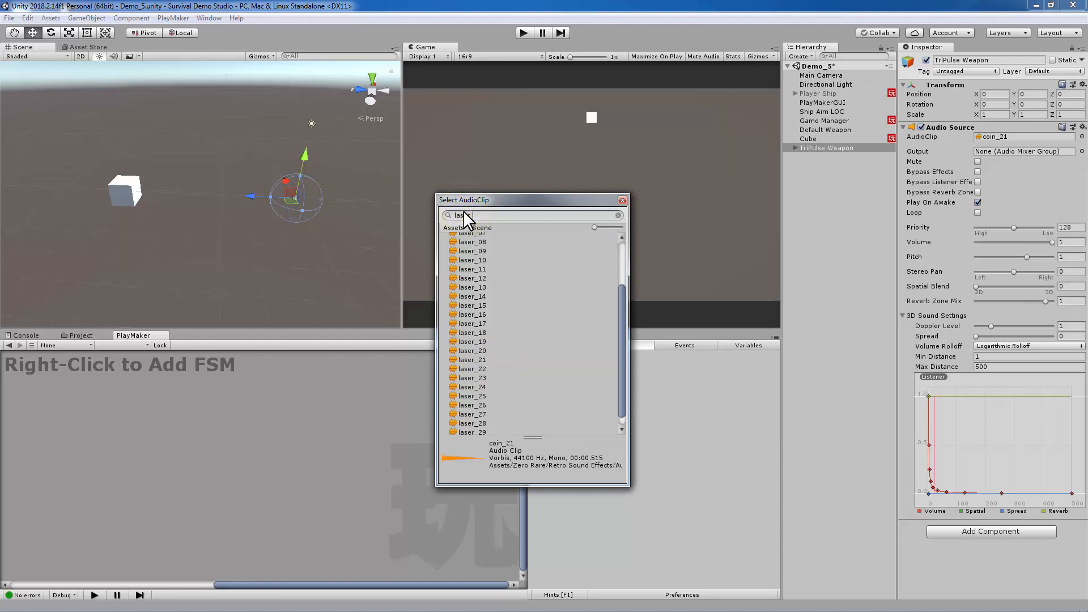
pyautogui.write('er')
pyautogui.click(478, 359)
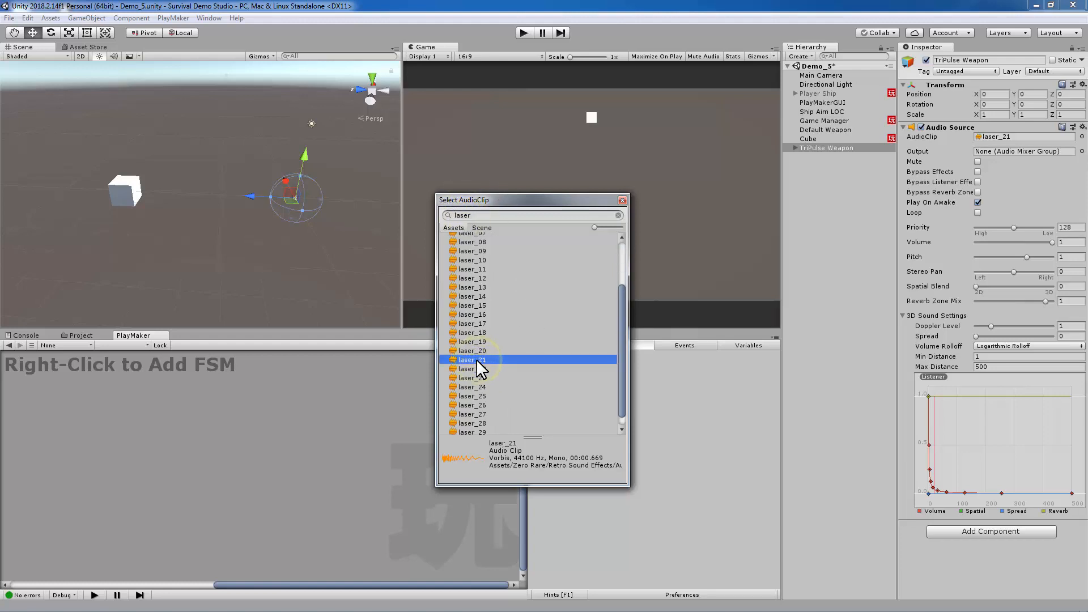
pyautogui.doubleClick(476, 358)
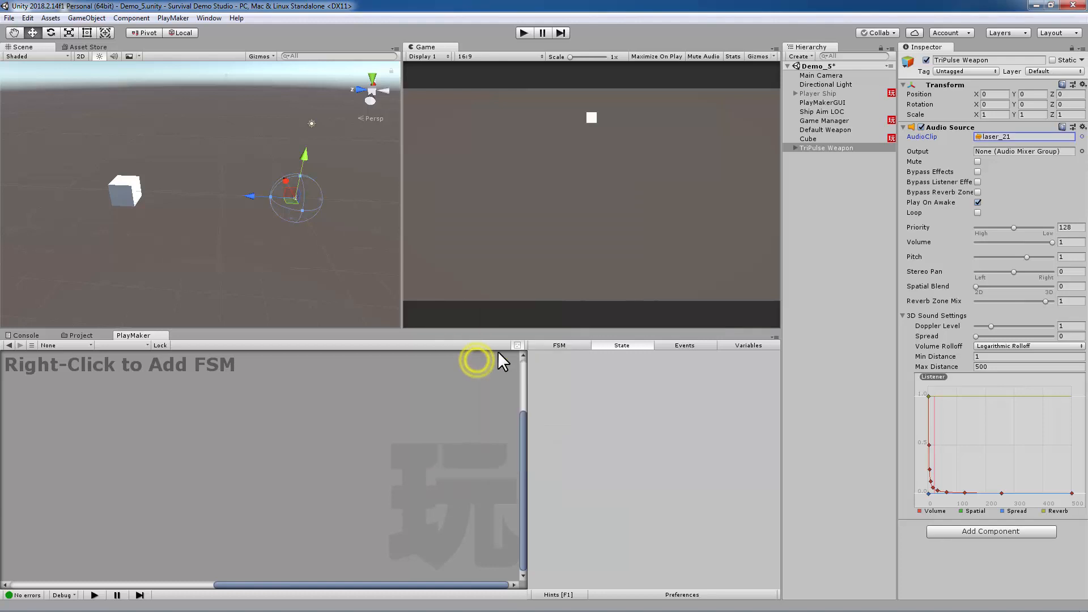
# Step: Deactivate Default Weapon and run the scene briefly to test TriPulse Weapon with its laser sound
pyautogui.click(824, 130)
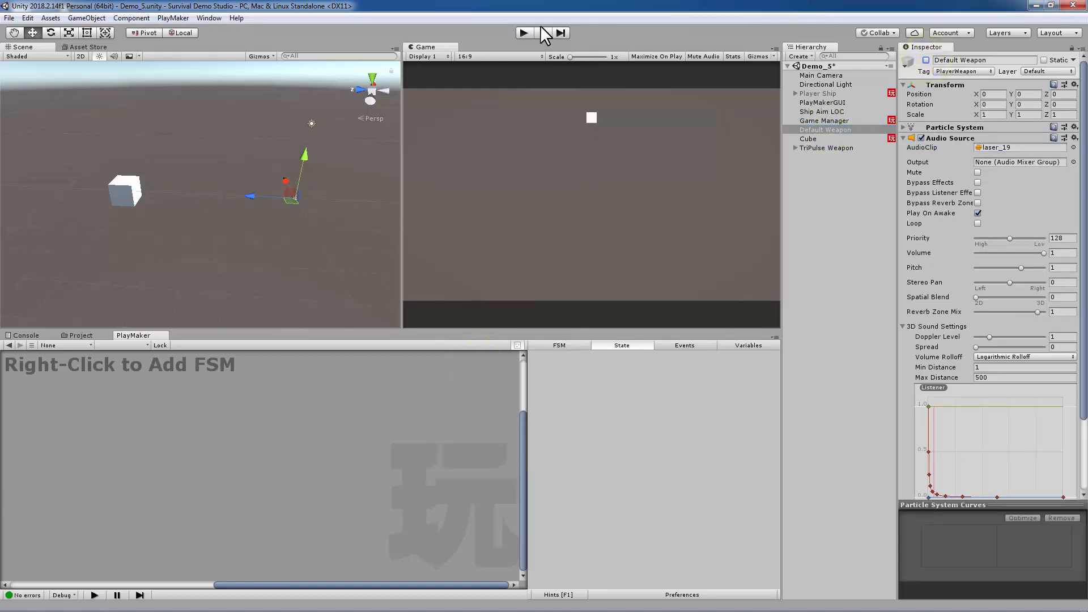
pyautogui.click(527, 32)
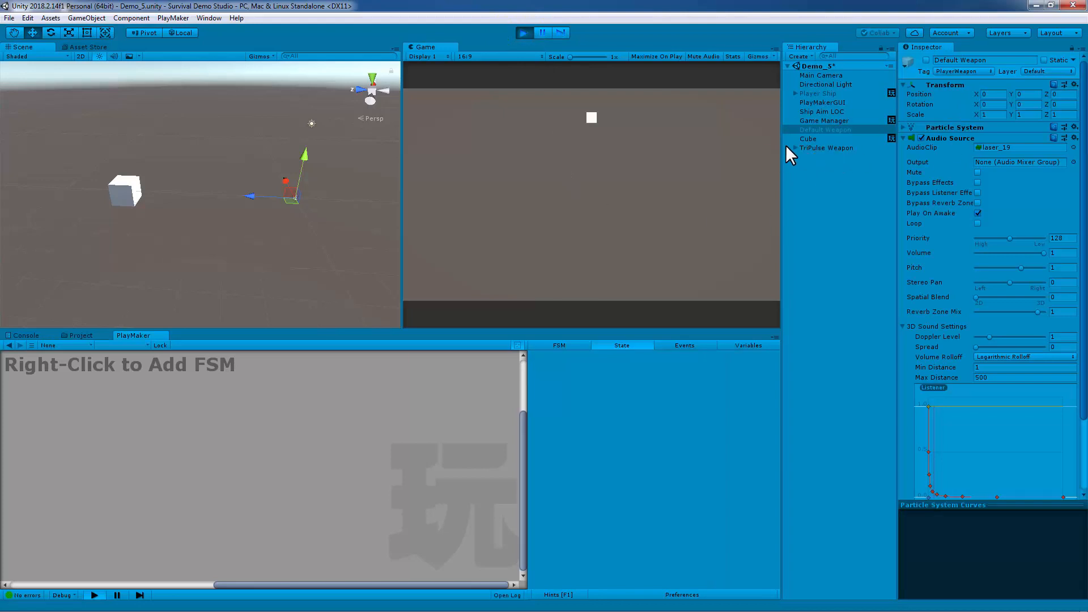
pyautogui.click(523, 33)
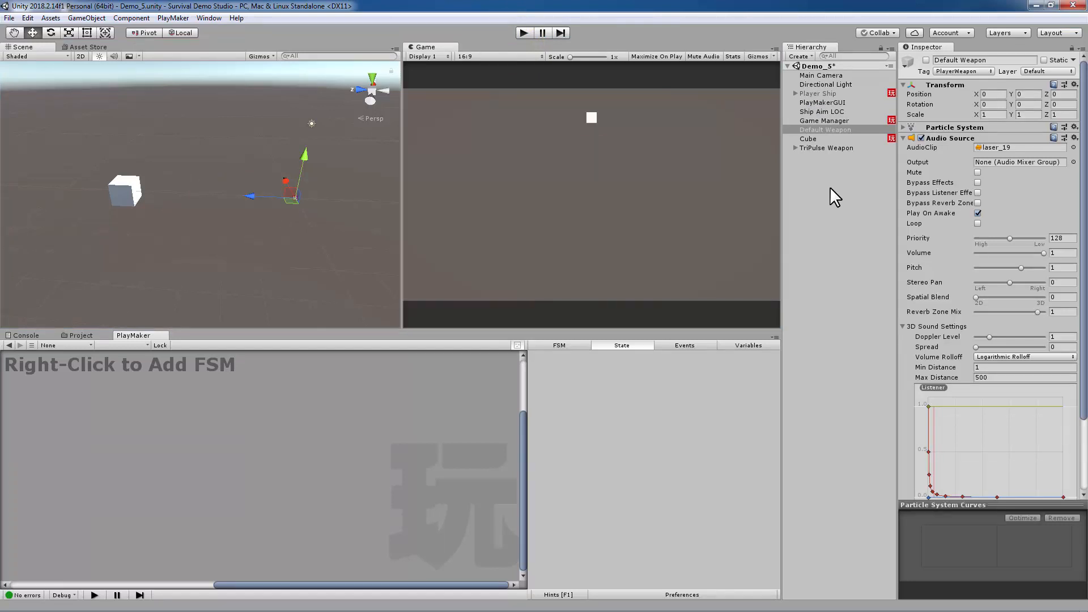
# Step: Collapse Default Weapon's Audio Source settings and reactivate the Default Weapon object
pyautogui.click(903, 138)
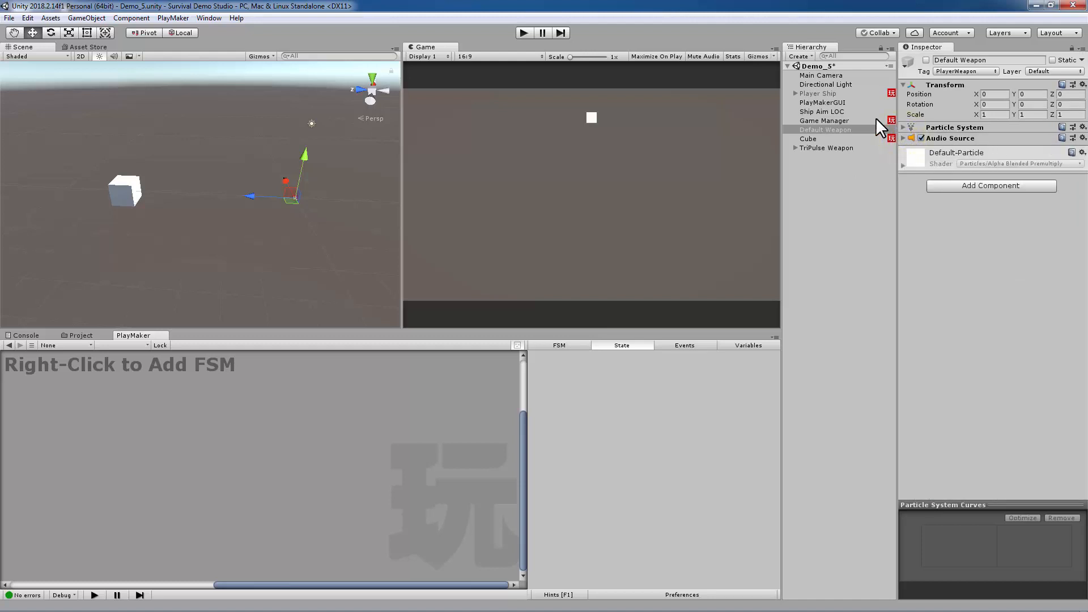
pyautogui.click(878, 130)
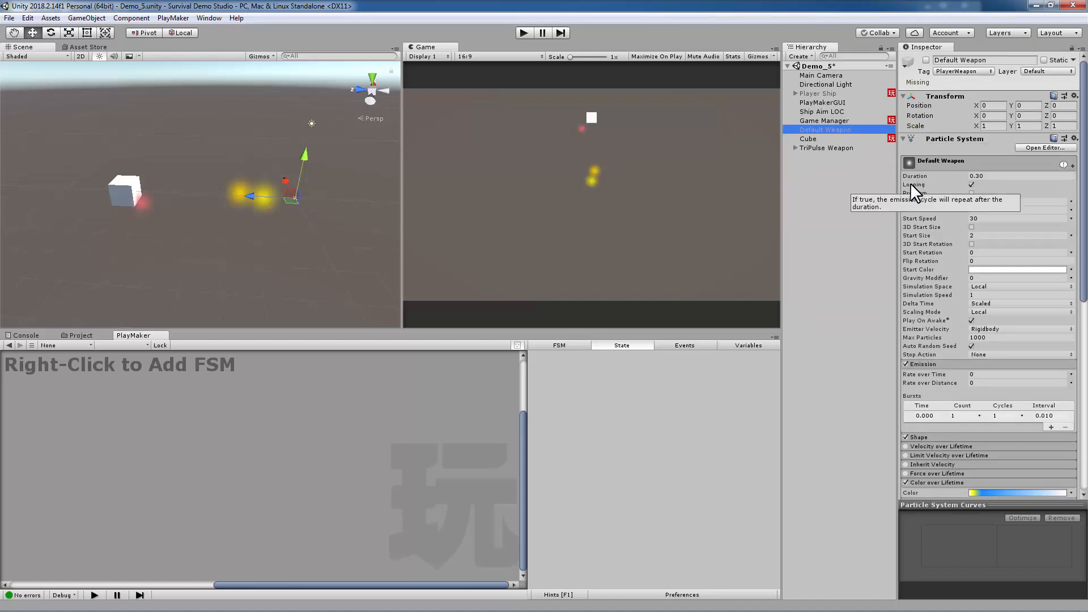
pyautogui.click(845, 130)
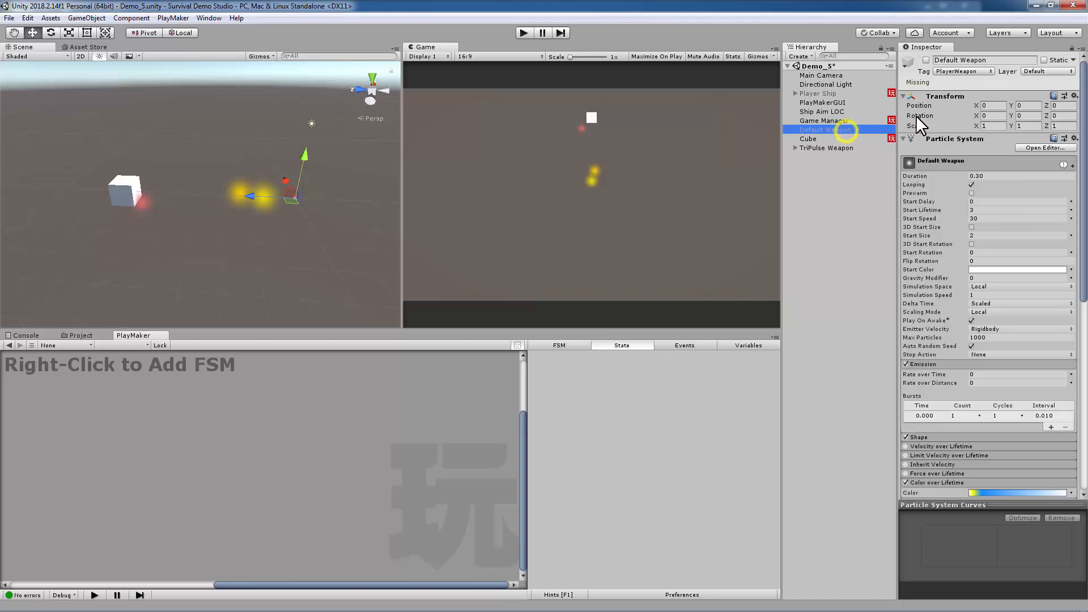
pyautogui.click(926, 60)
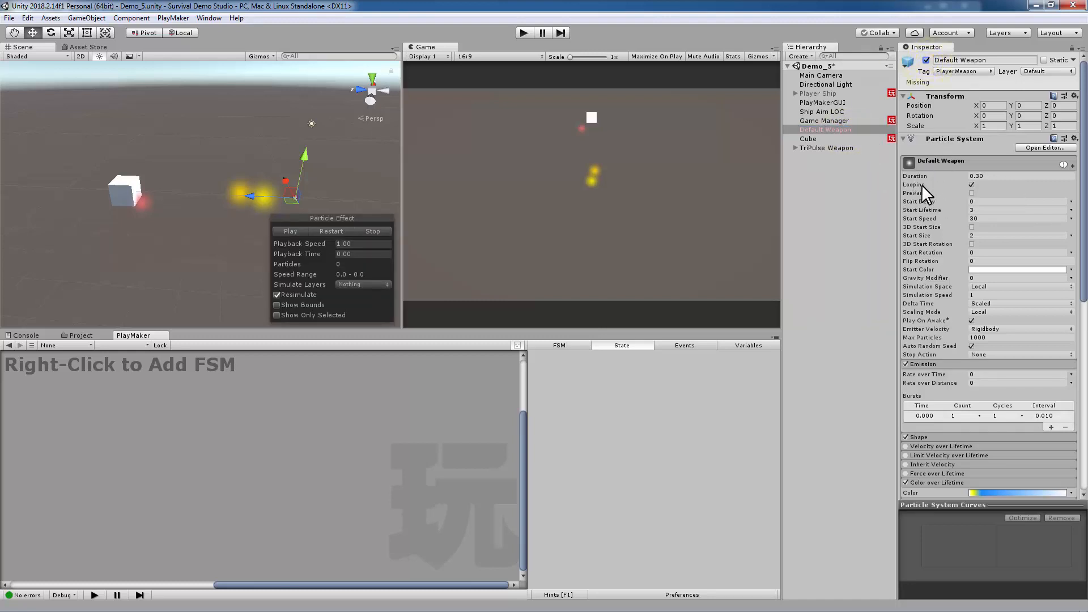
# Step: Turn off looping on Default Weapon and on all three TriPulse particle systems, and check each TriPulse object
pyautogui.click(972, 185)
pyautogui.click(795, 147)
pyautogui.click(837, 157)
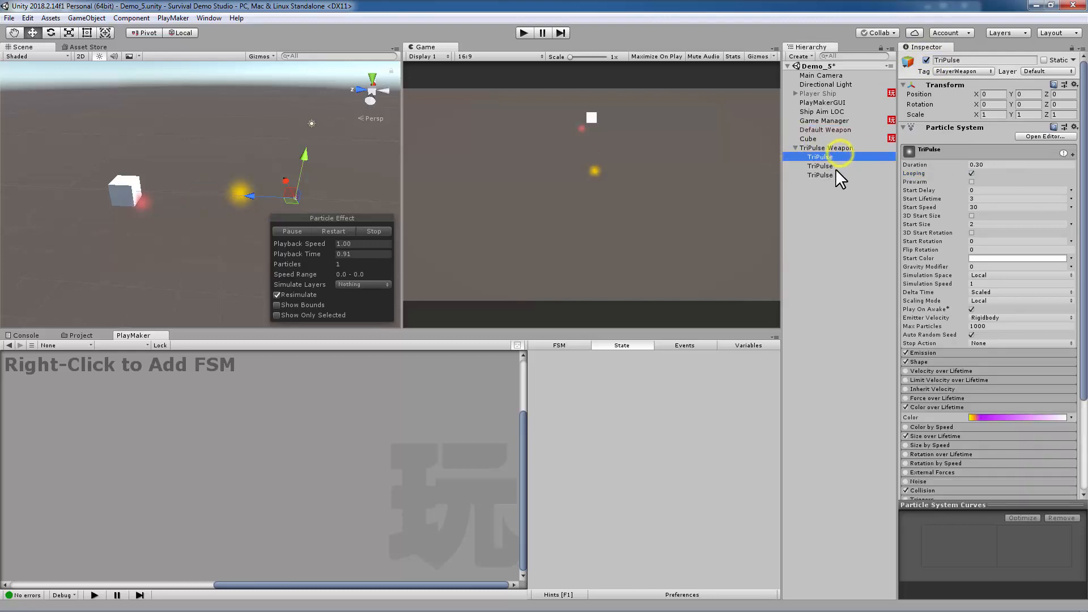
pyautogui.keyDown('shift'); pyautogui.click(835, 171); pyautogui.keyUp('shift')
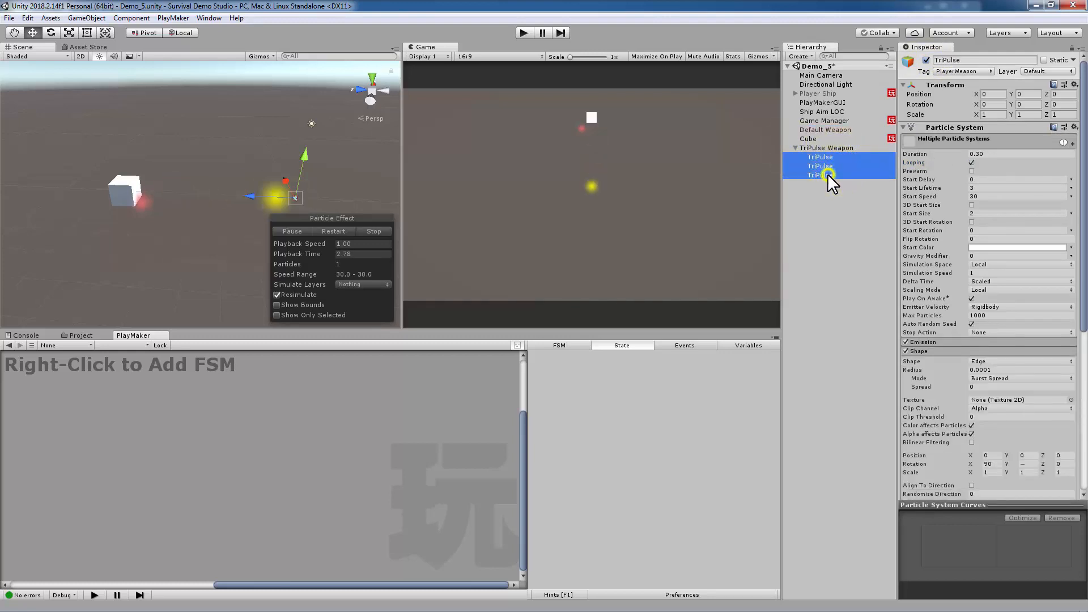
pyautogui.click(971, 163)
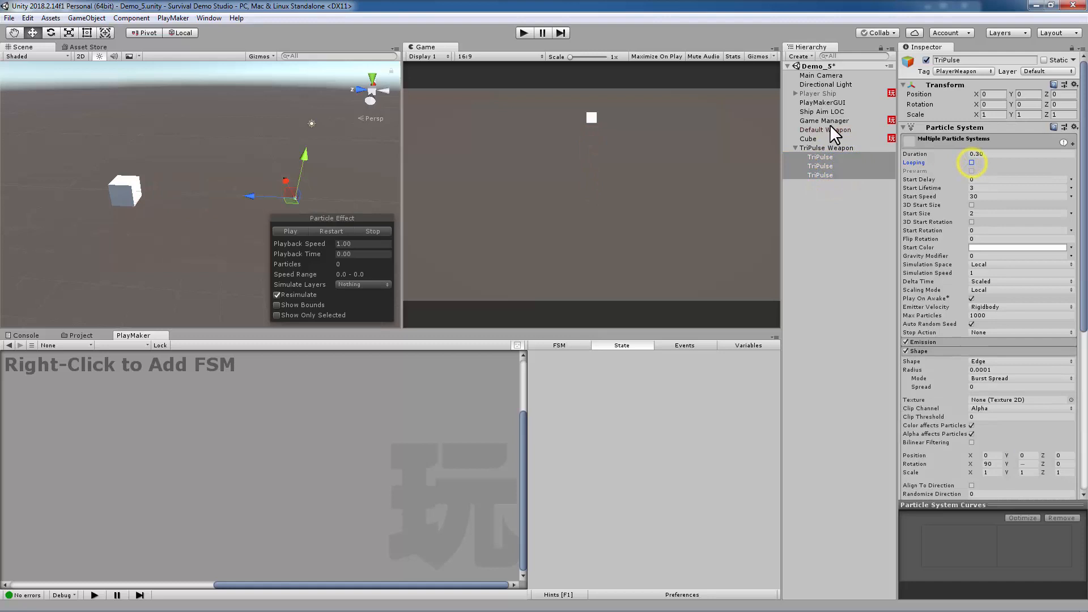
pyautogui.click(832, 157)
pyautogui.click(836, 165)
pyautogui.click(838, 175)
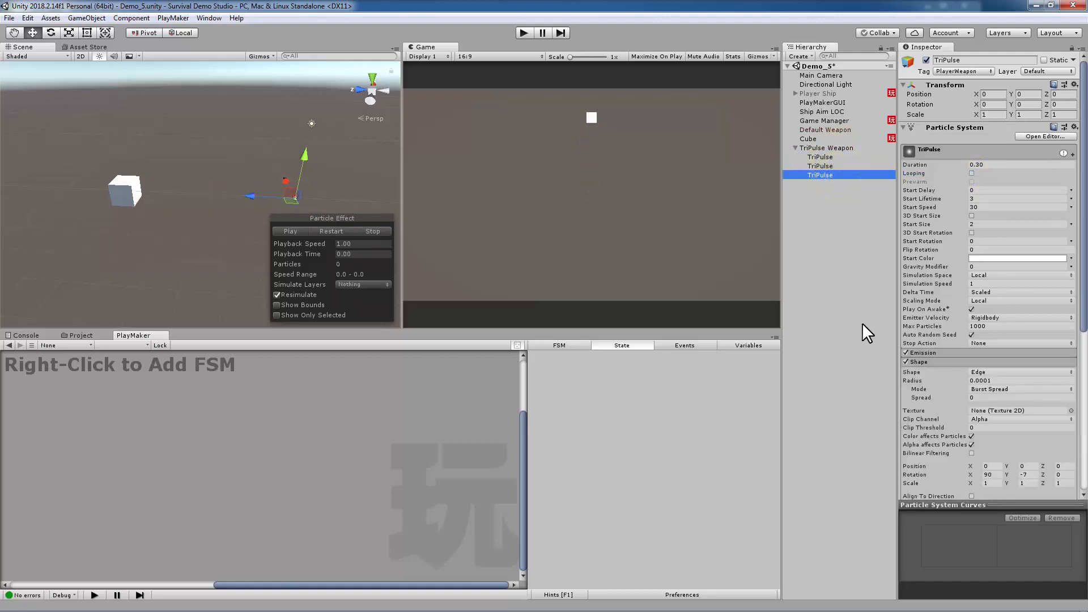
pyautogui.click(796, 148)
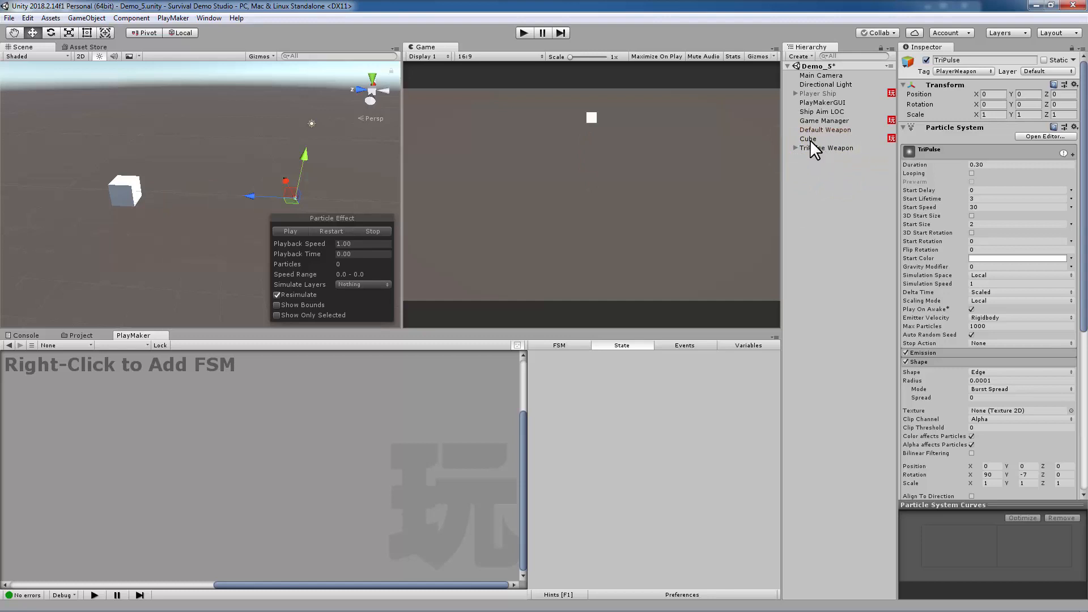
# Step: Set the Stop Action to Destroy on Default Weapon and on all three TriPulse particle systems
pyautogui.click(794, 148)
pyautogui.click(815, 130)
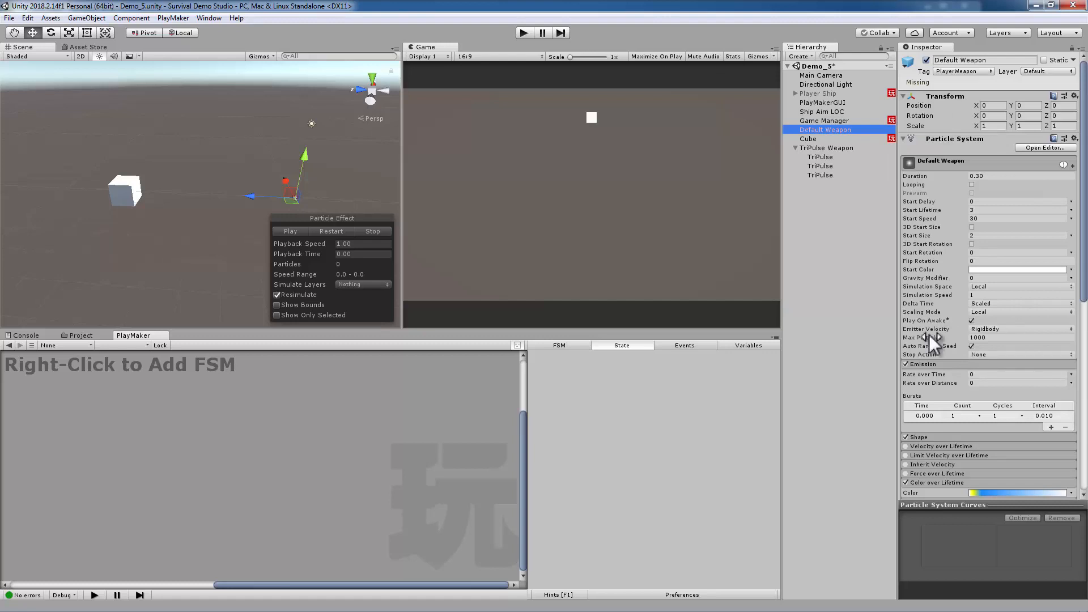
pyautogui.click(987, 355)
pyautogui.click(1022, 383)
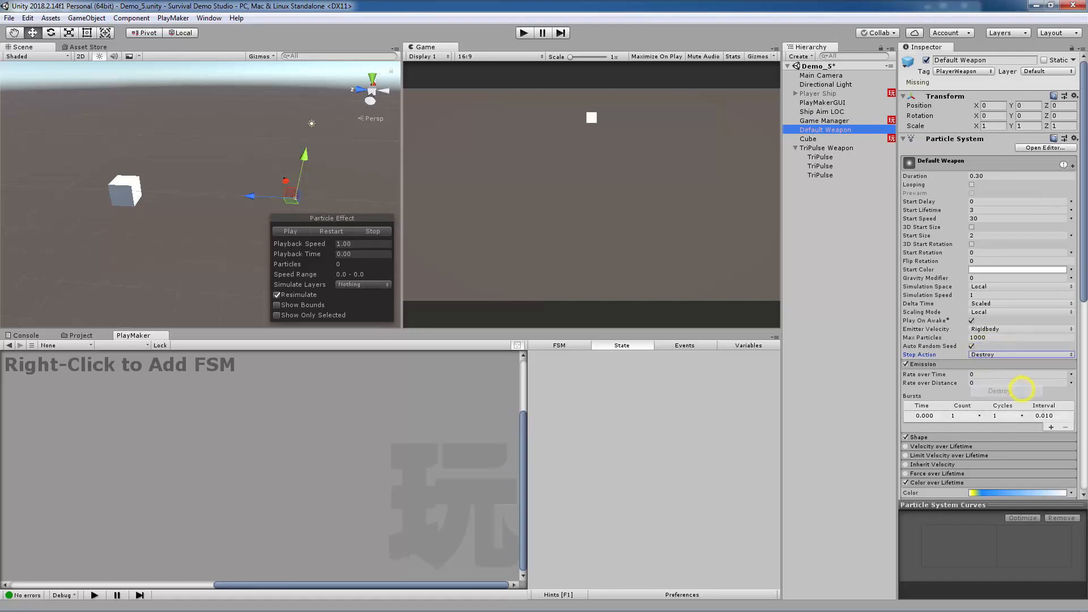
pyautogui.click(831, 157)
pyautogui.keyDown('shift'); pyautogui.click(837, 174); pyautogui.keyUp('shift')
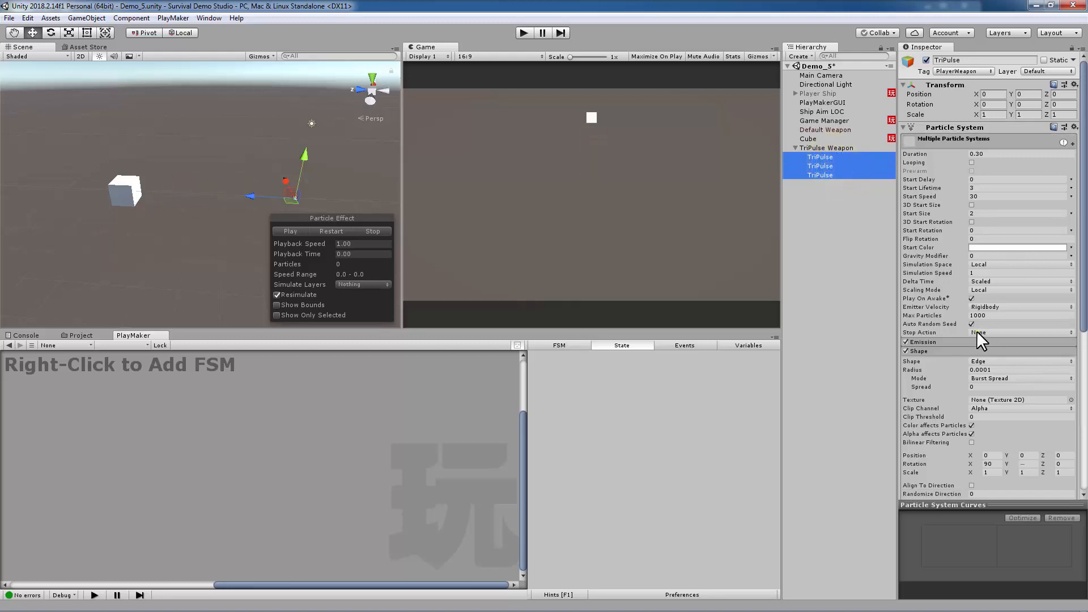
pyautogui.click(977, 331)
pyautogui.click(1023, 378)
# Step: Collapse the TriPulse Weapon group and Default Weapon's Particle System settings
pyautogui.click(795, 147)
pyautogui.click(813, 145)
pyautogui.click(825, 129)
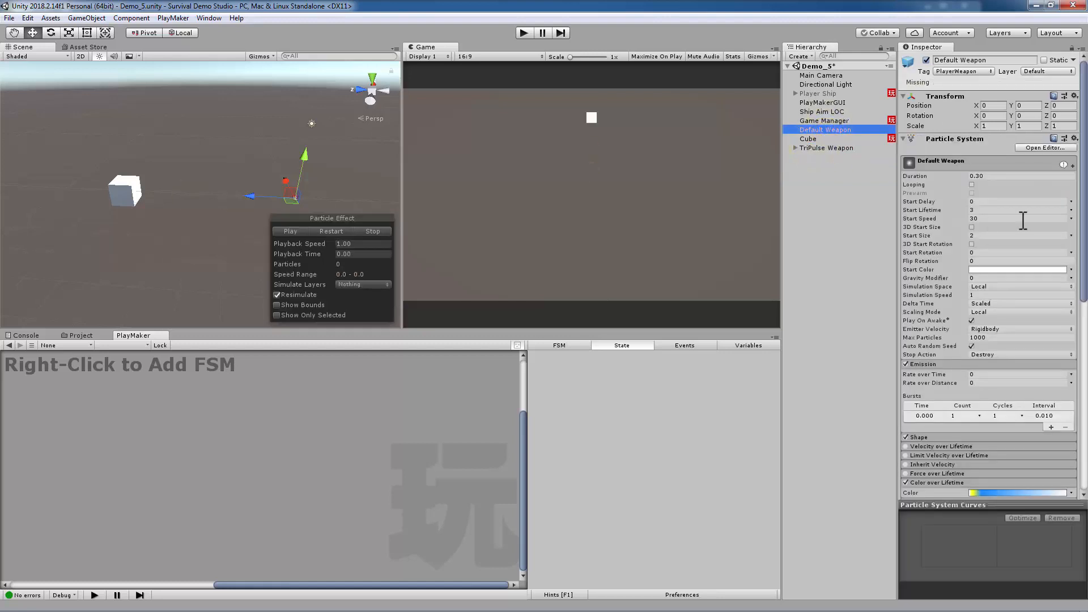
pyautogui.click(914, 139)
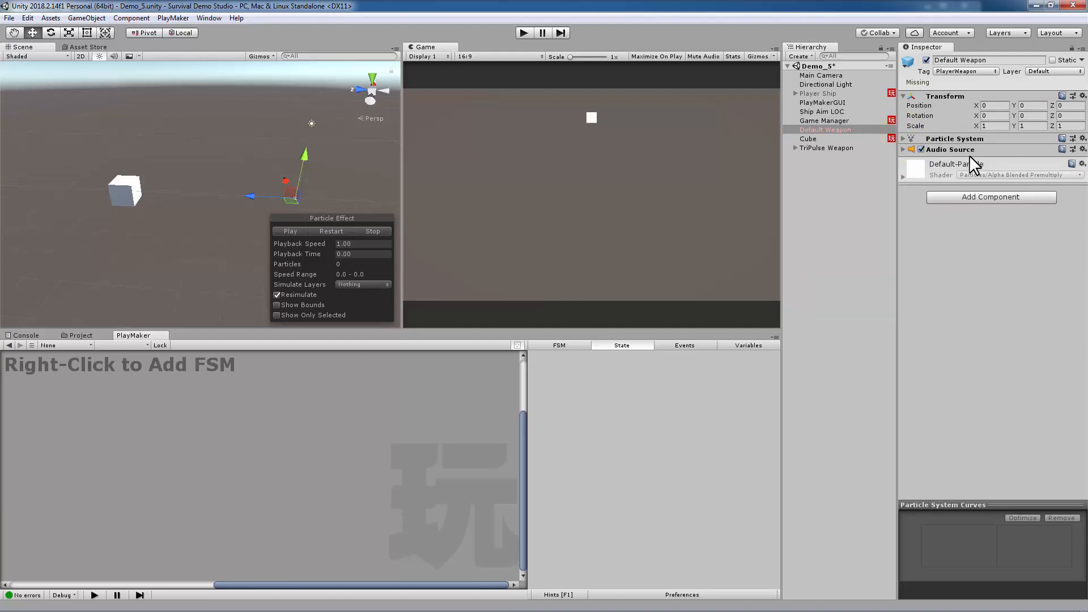
# Step: Create a Prefabs folder in Assets and save Default Weapon in it as a prefab
pyautogui.click(88, 335)
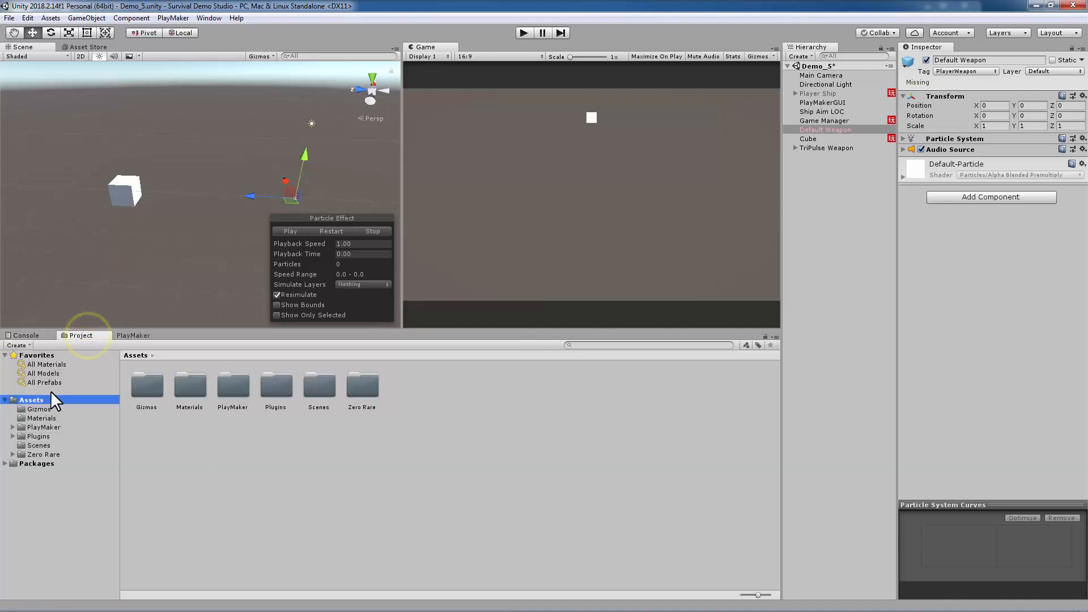
pyautogui.rightClick(223, 437)
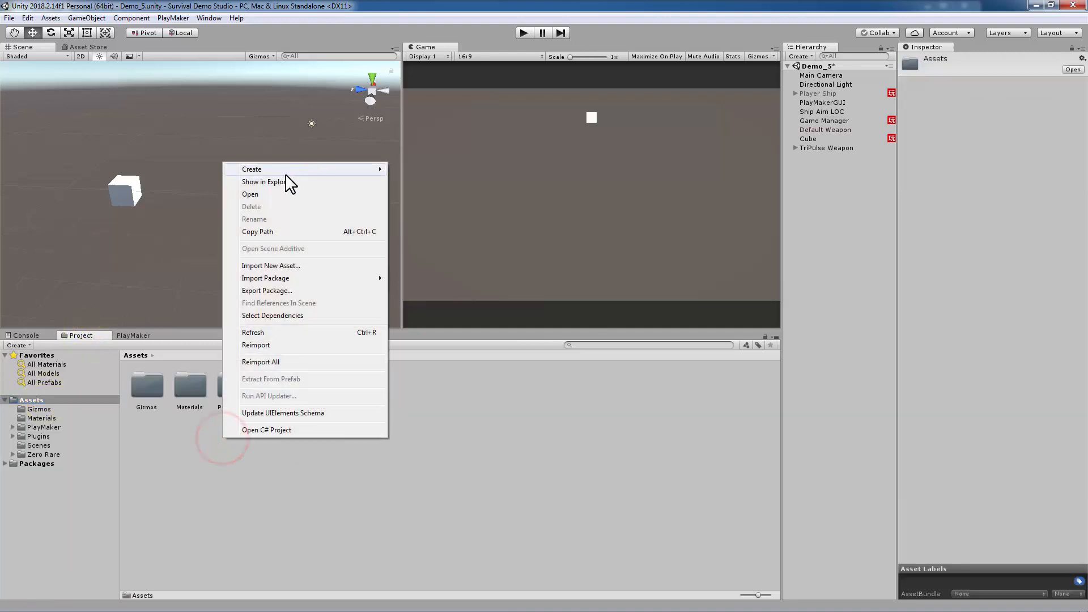
pyautogui.moveTo(286, 172)
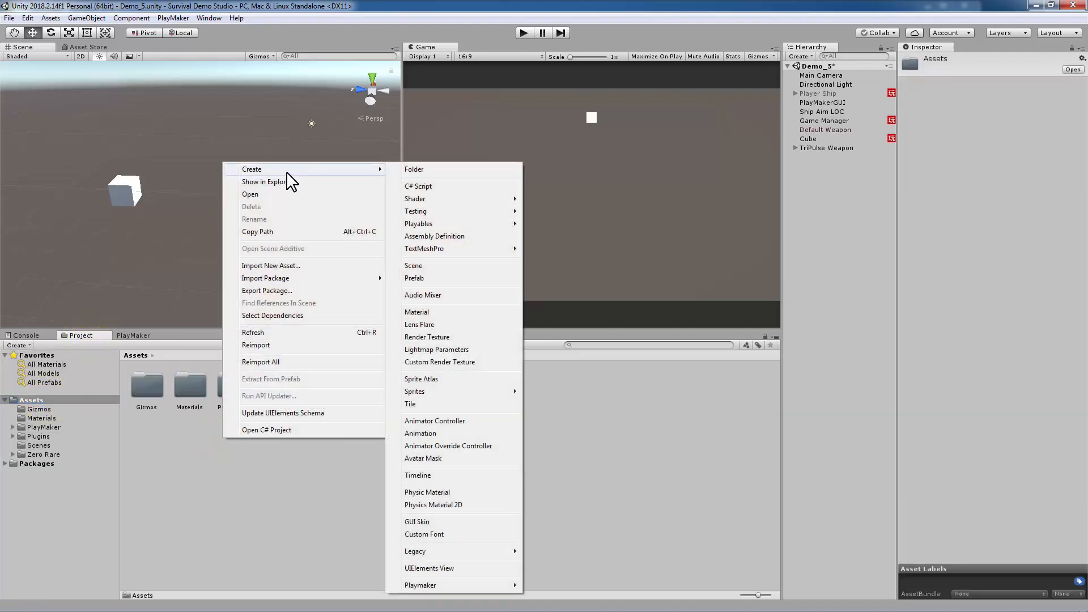
pyautogui.click(417, 170)
pyautogui.write('pREFA')
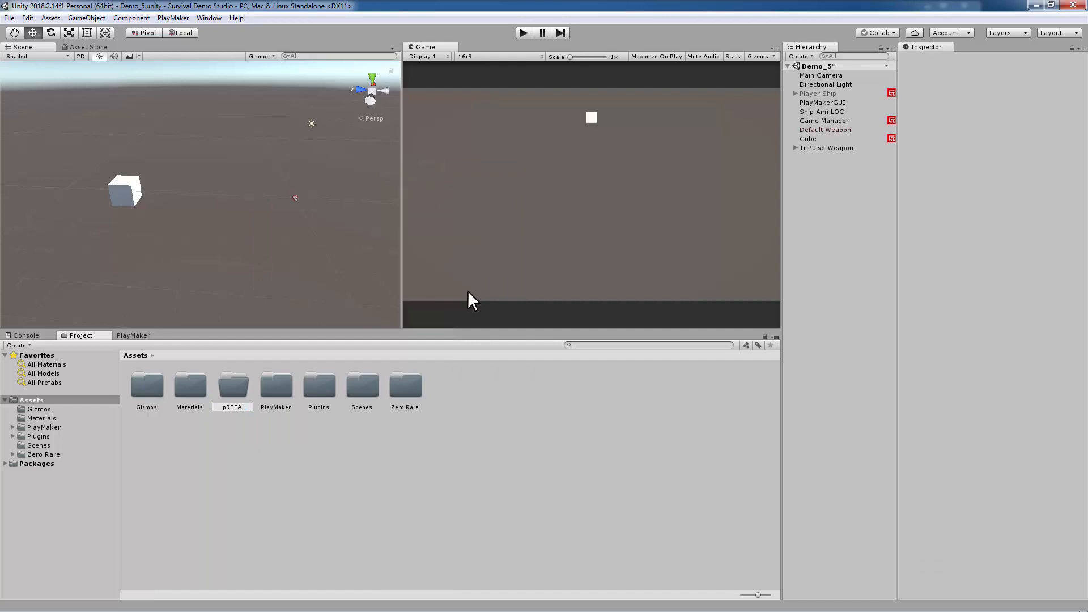
pyautogui.press('BackSpace')
pyautogui.press('BackSpace')
pyautogui.press('BackSpace')
pyautogui.press('BackSpace')
pyautogui.press('BackSpace')
pyautogui.write('Prefabs')
pyautogui.press('Return')
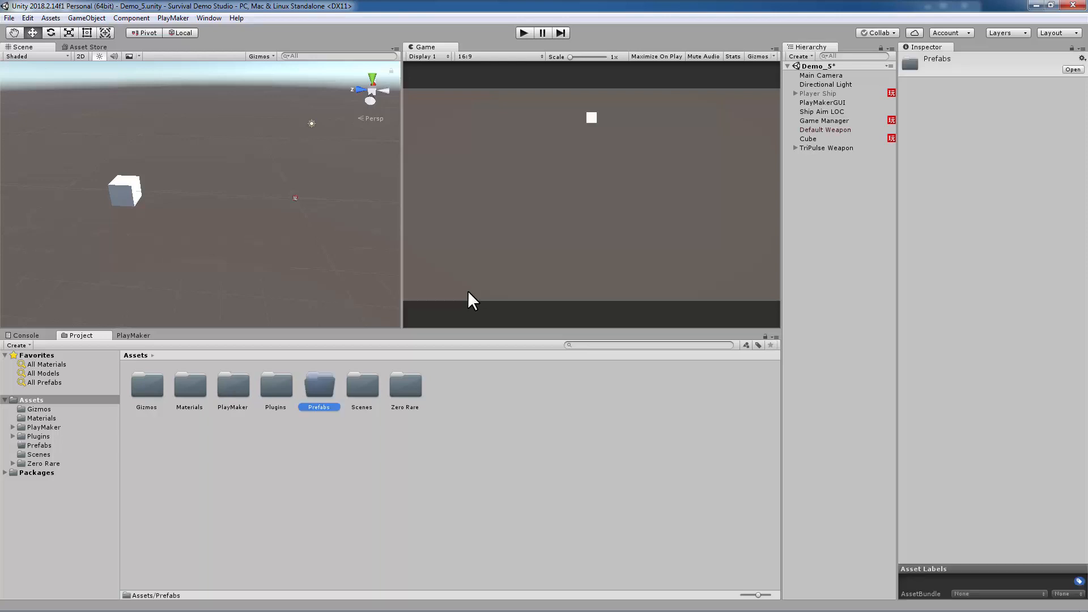
pyautogui.doubleClick(320, 384)
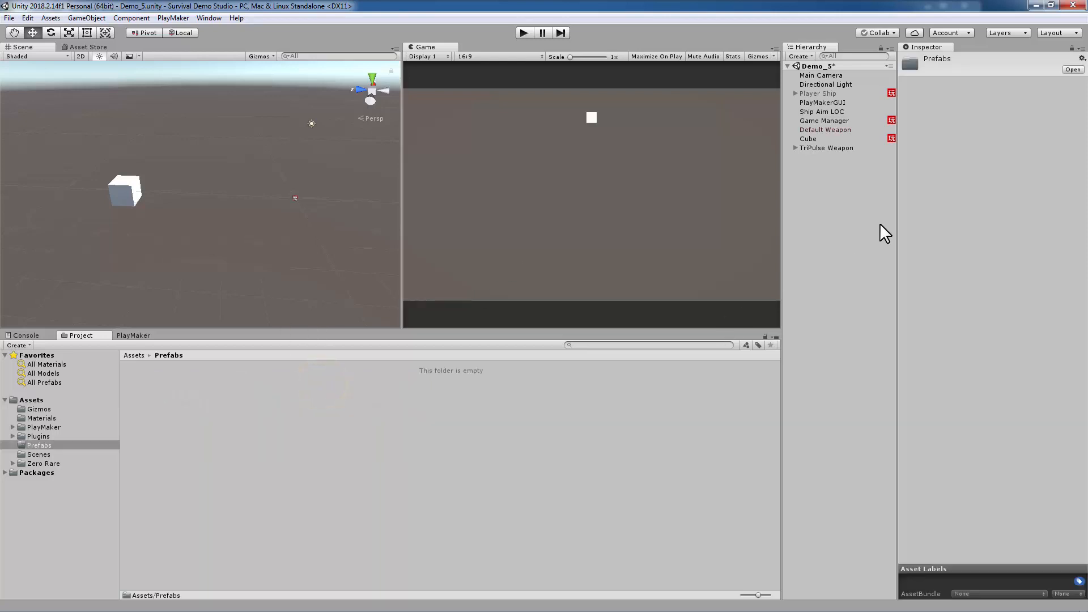
pyautogui.moveTo(845, 130); pyautogui.dragTo(307, 406)
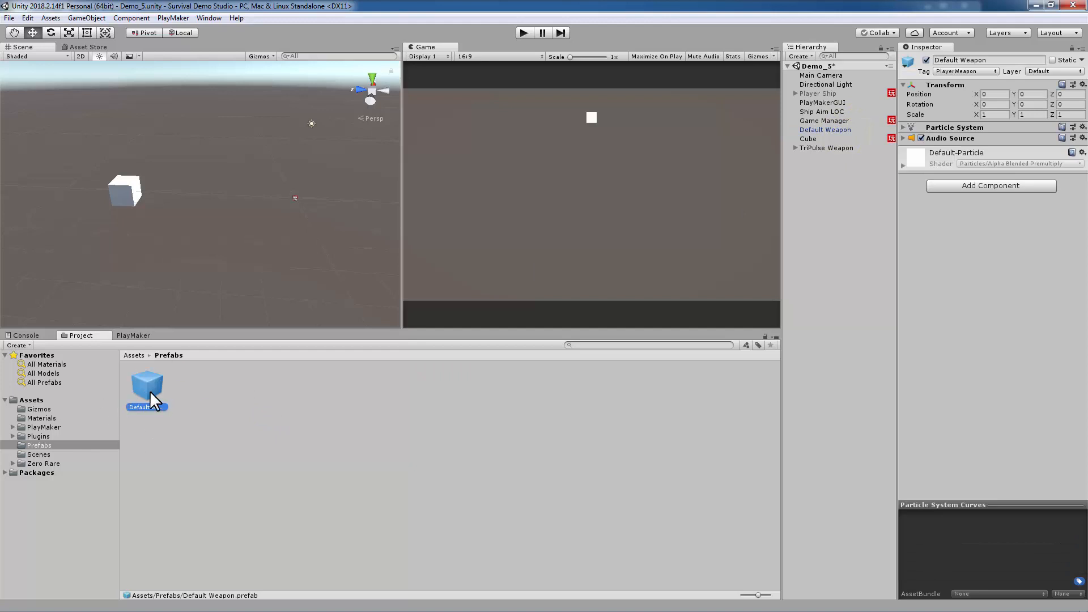
# Step: Place a trial instance of the Default Weapon prefab in the scene and delete that instance
pyautogui.moveTo(145, 382); pyautogui.dragTo(799, 221)
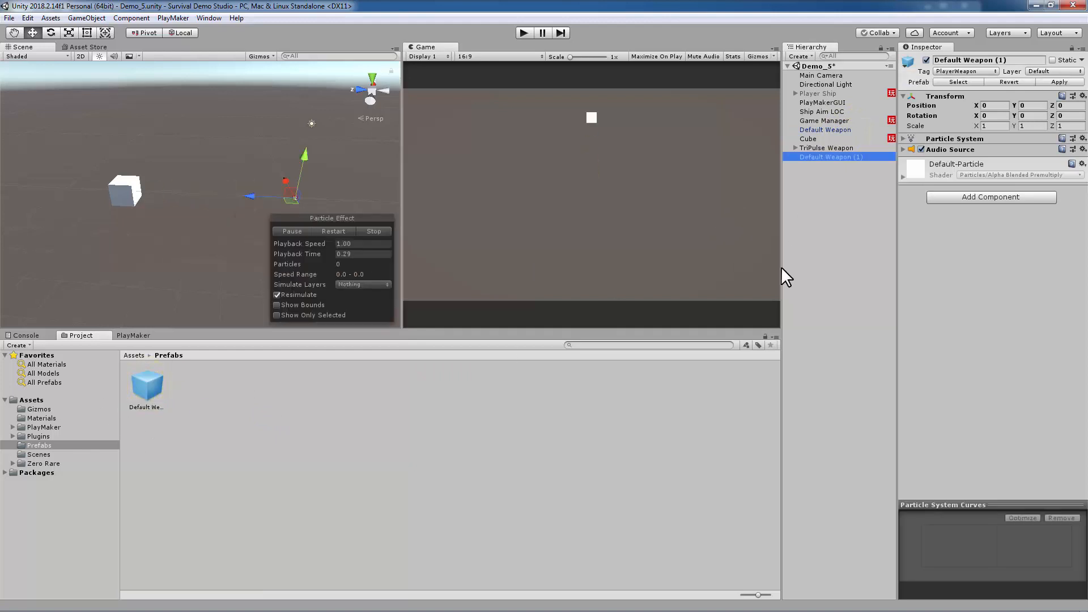
pyautogui.rightClick(832, 158)
pyautogui.click(870, 222)
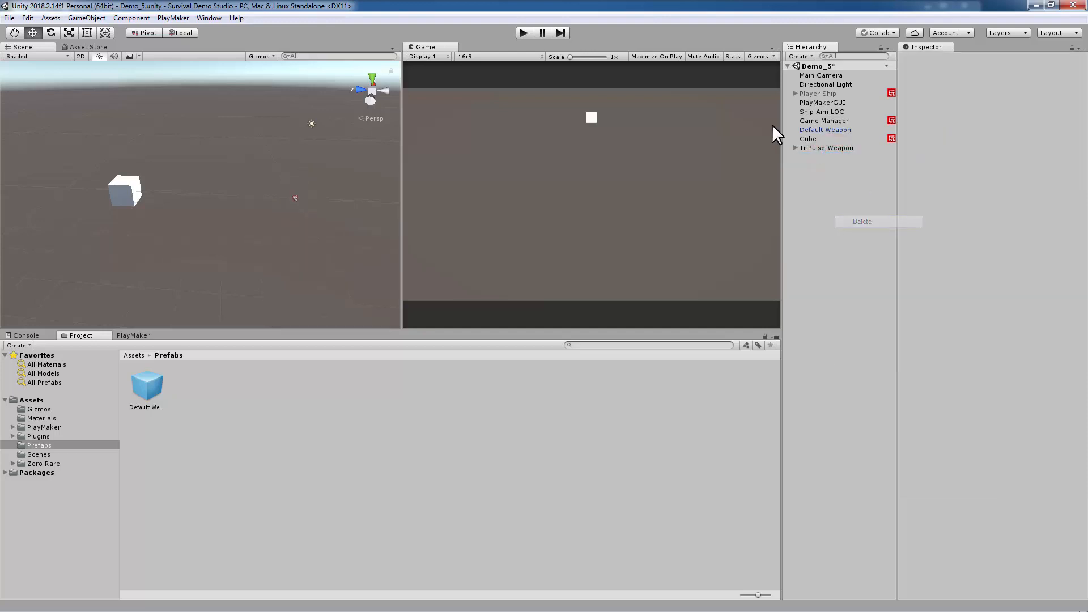
# Step: Examine the components on TriPulse Weapon and on each of its three TriPulse child objects
pyautogui.click(822, 149)
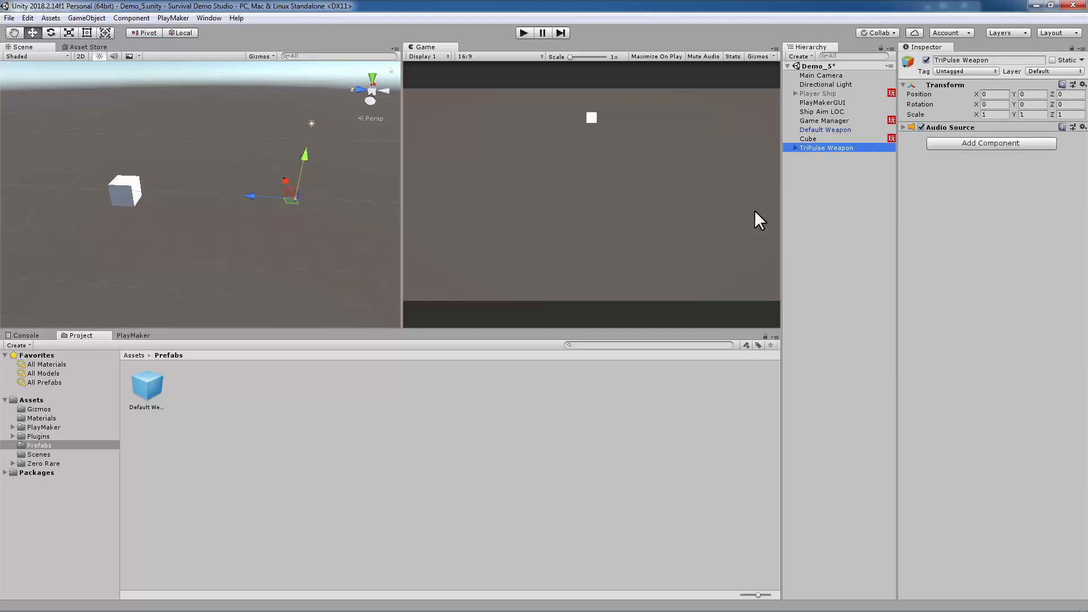
pyautogui.click(795, 148)
pyautogui.click(830, 157)
pyautogui.click(834, 165)
pyautogui.click(834, 173)
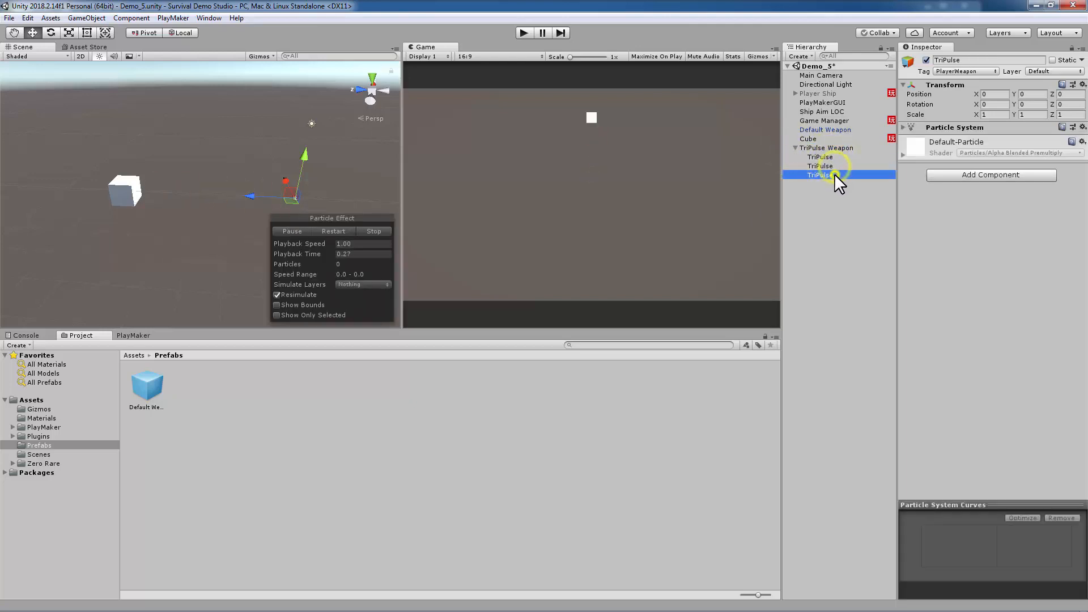
pyautogui.click(841, 148)
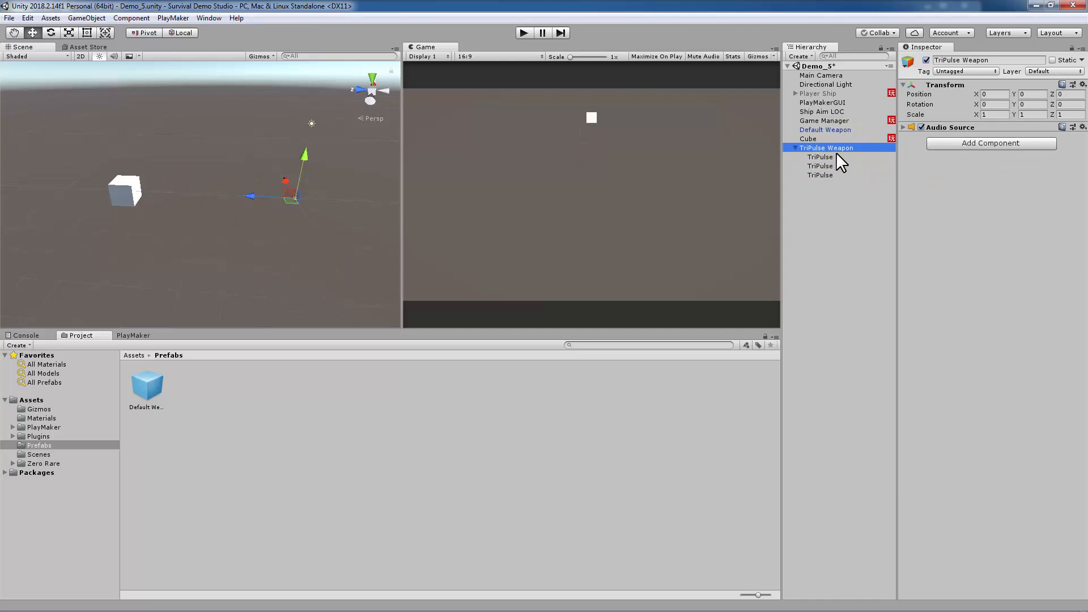
# Step: Add a PlayMaker FSM to the TriPulse Weapon parent object and name it TriPulse Lifetime FSM
pyautogui.click(842, 147)
pyautogui.click(134, 335)
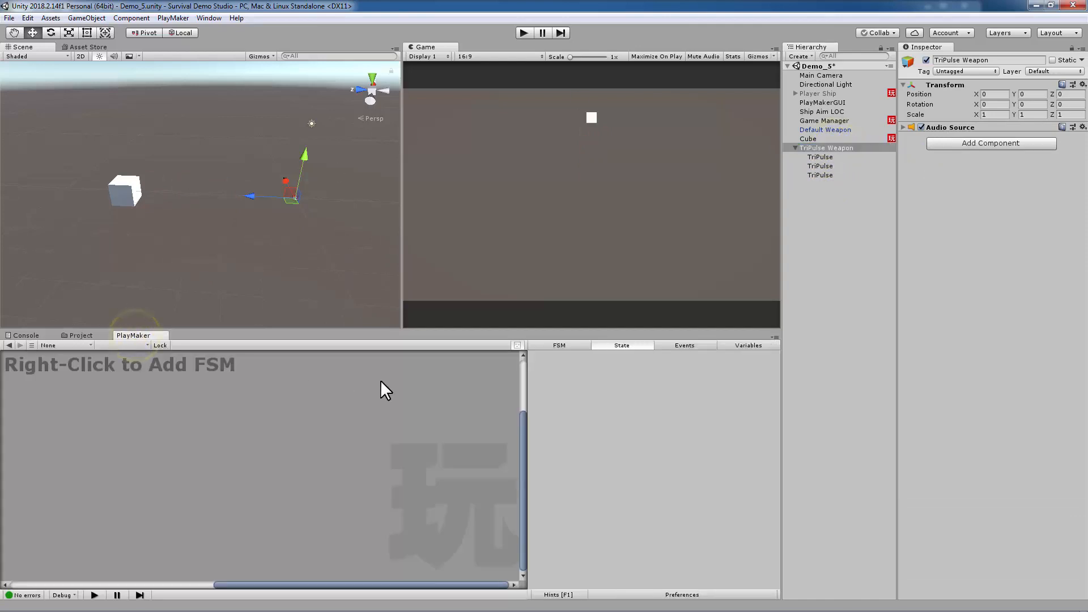
pyautogui.rightClick(169, 389)
pyautogui.click(202, 396)
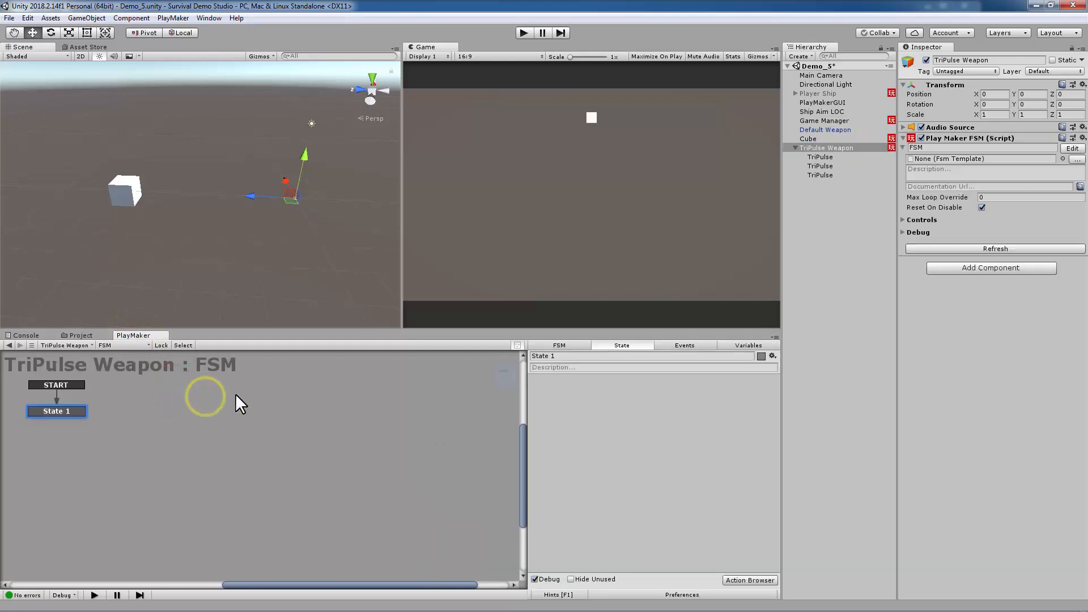
pyautogui.click(566, 346)
pyautogui.click(580, 356)
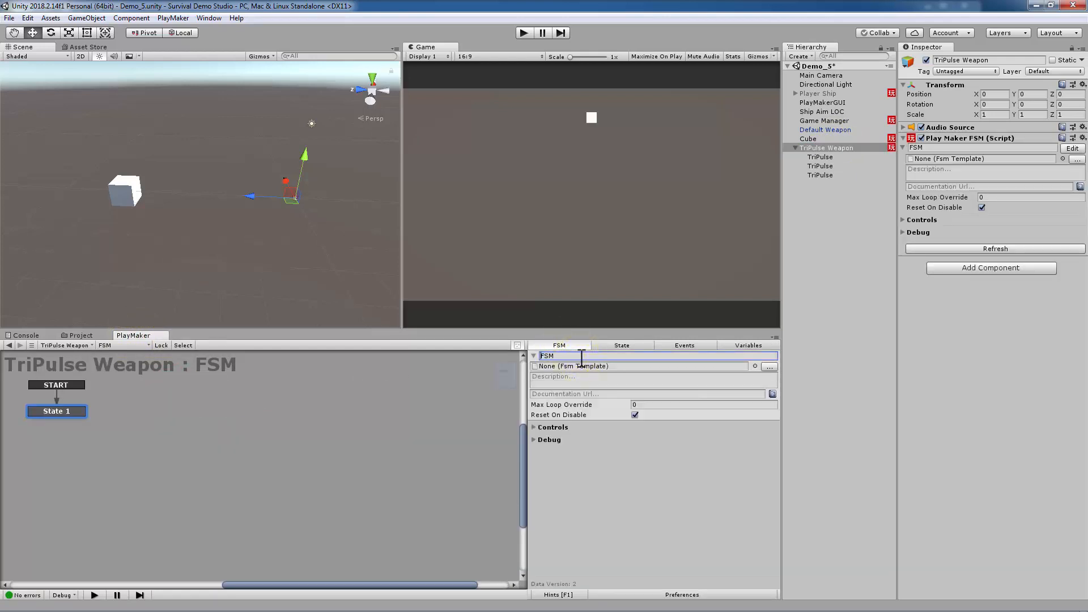
pyautogui.write('TriPulse Lifetime')
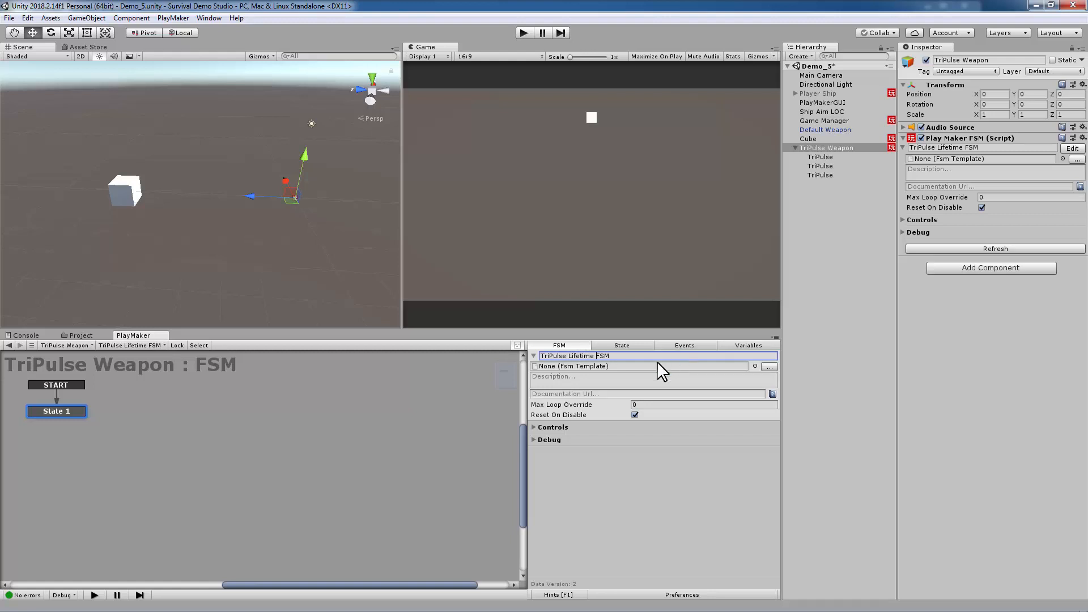
# Step: Rename the FSM's first state as Setting Lifetime
pyautogui.click(39, 412)
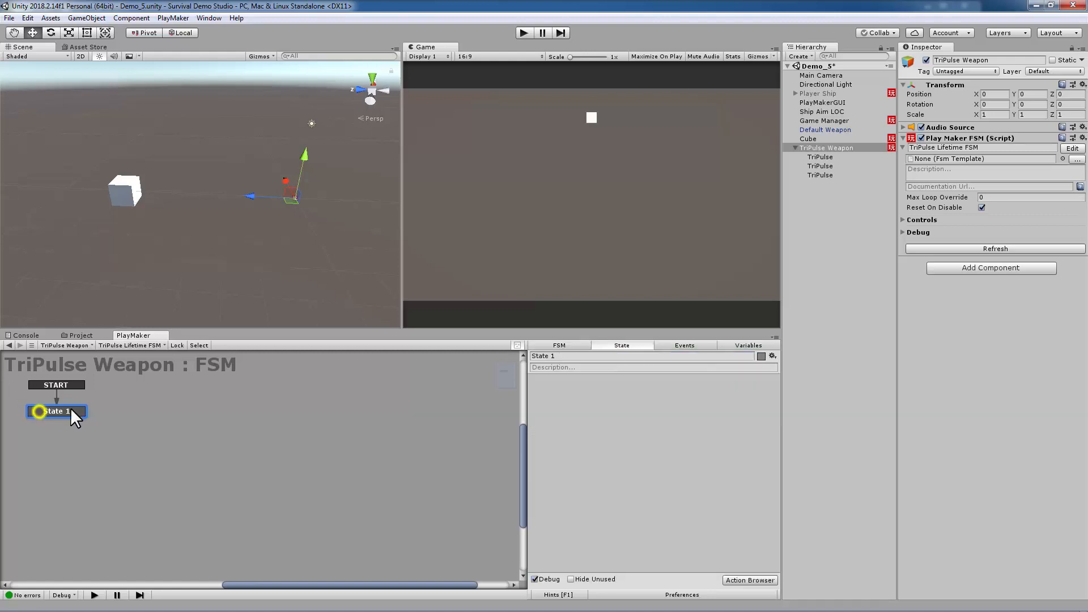
pyautogui.click(561, 355)
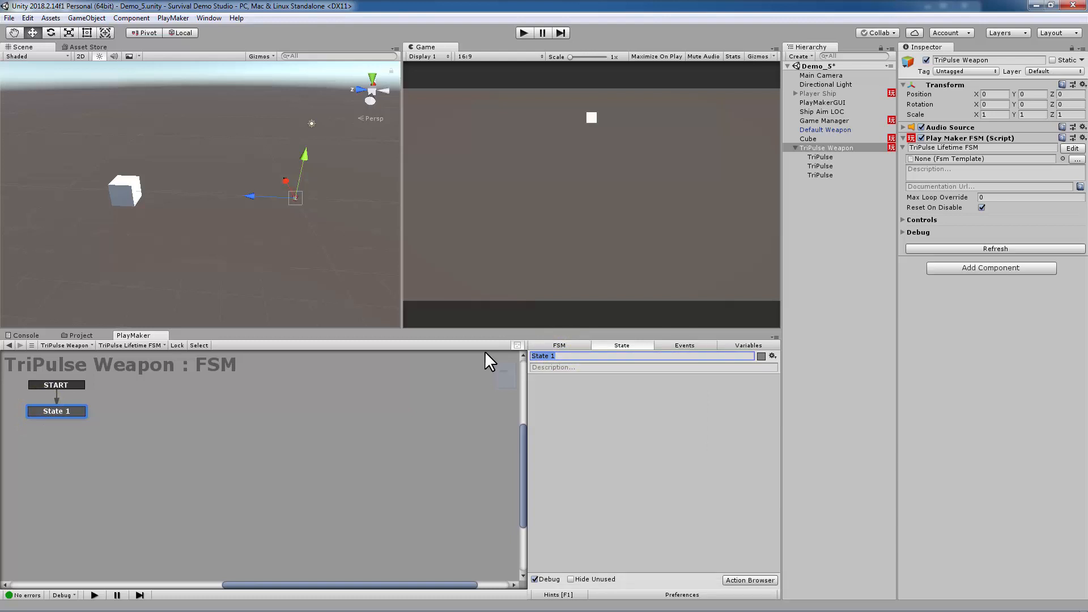
pyautogui.write('Setting Lifetime')
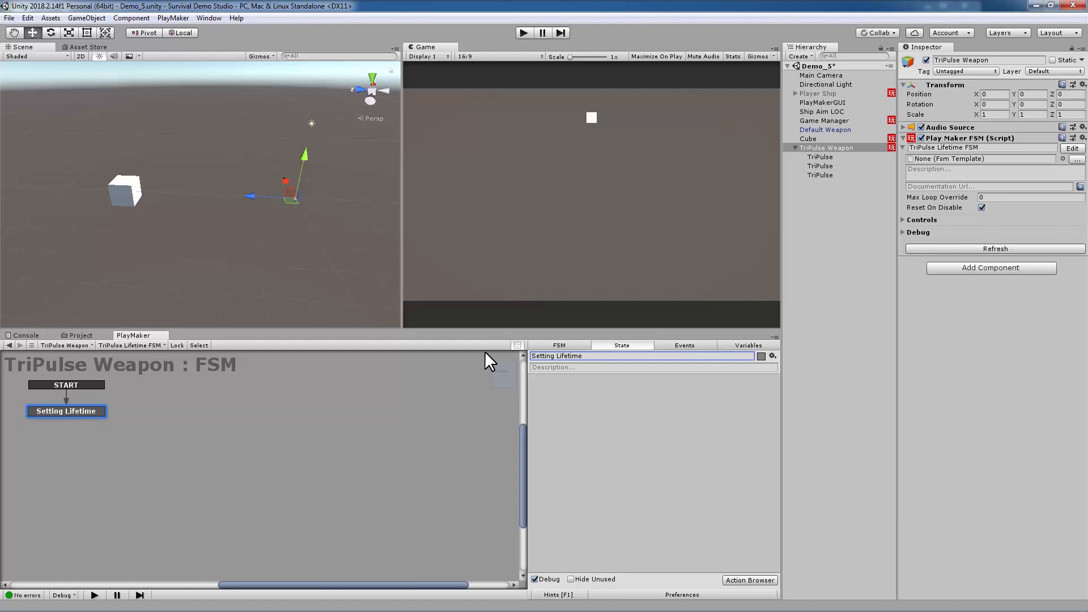
# Step: Add a Wait action to the Setting Lifetime state with a time of 3 and Real Time enabled
pyautogui.click(731, 579)
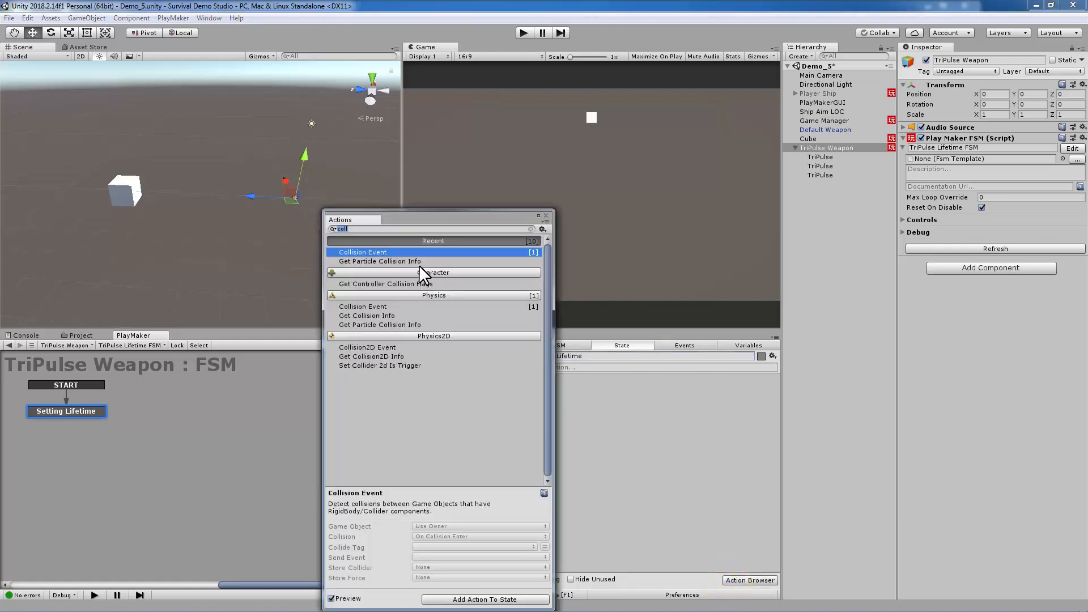
pyautogui.write('wait')
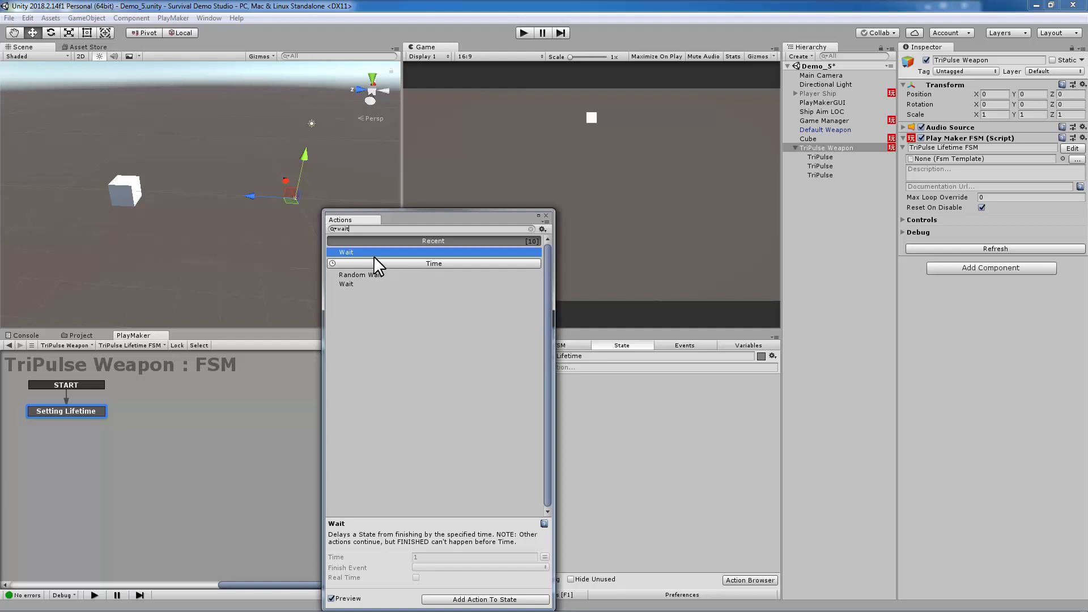
pyautogui.doubleClick(368, 251)
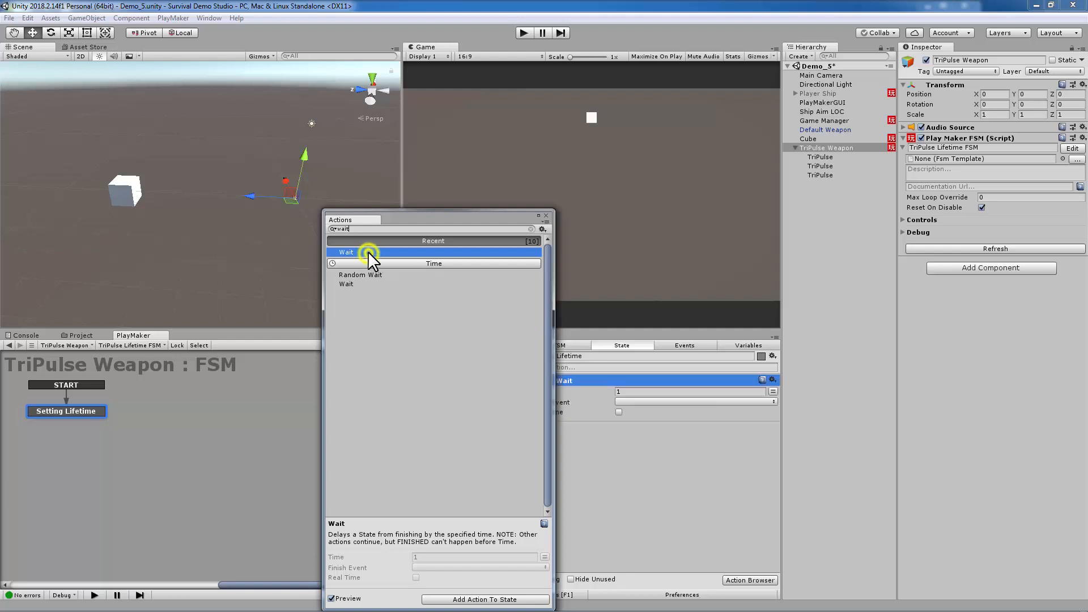
pyautogui.click(546, 215)
pyautogui.click(640, 391)
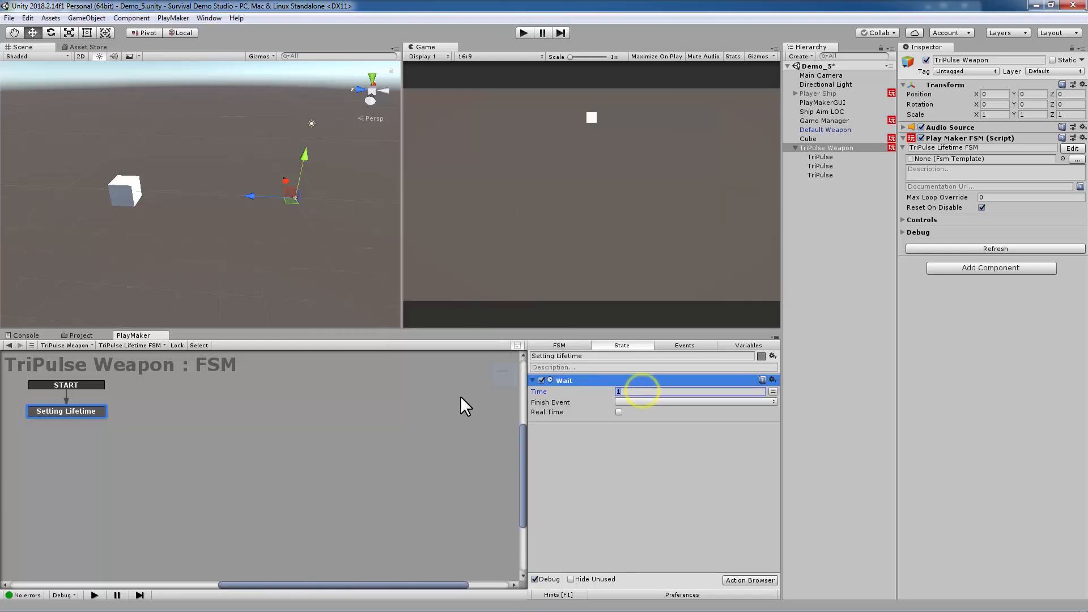
pyautogui.write('3')
pyautogui.click(619, 412)
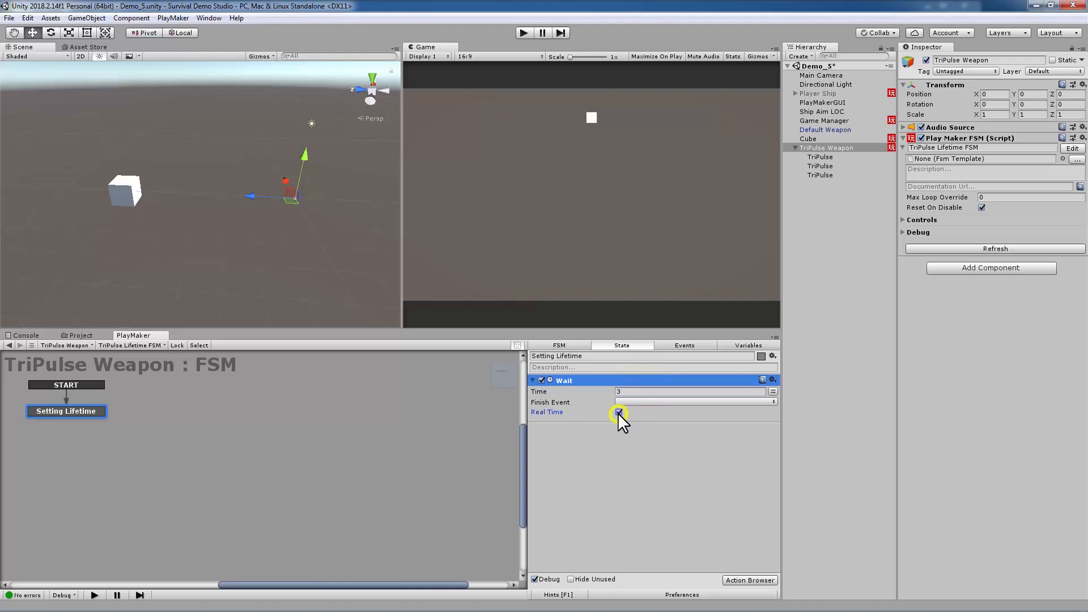
# Step: Add a FINISHED transition to the Setting Lifetime state
pyautogui.rightClick(98, 408)
pyautogui.moveTo(160, 418)
pyautogui.click(274, 416)
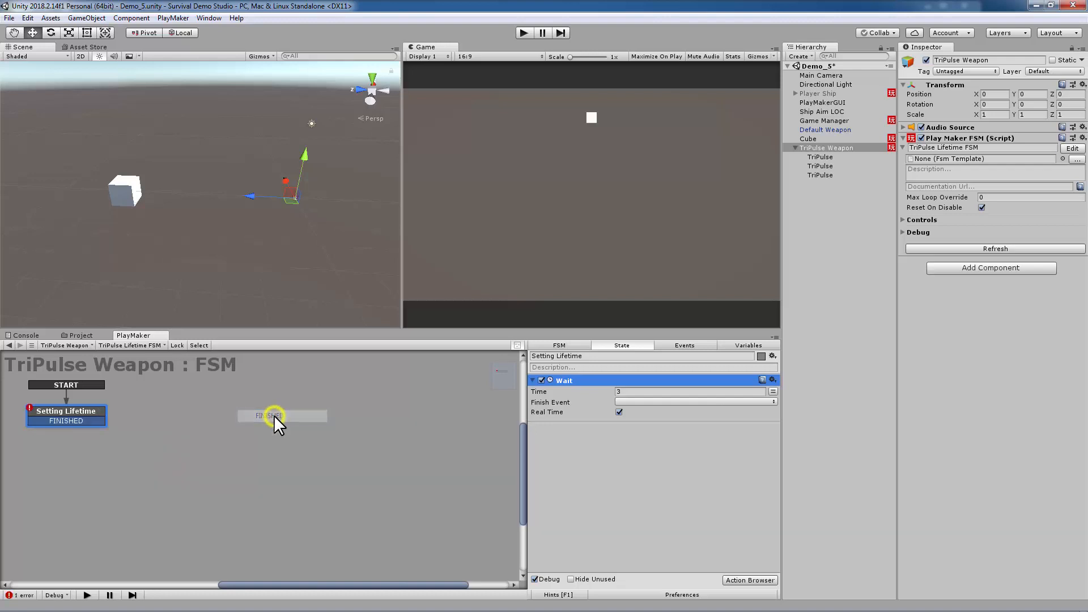
# Step: Link the Setting Lifetime state's FINISHED transition to a new state and name that state Destroy
pyautogui.moveTo(90, 420); pyautogui.dragTo(198, 420)
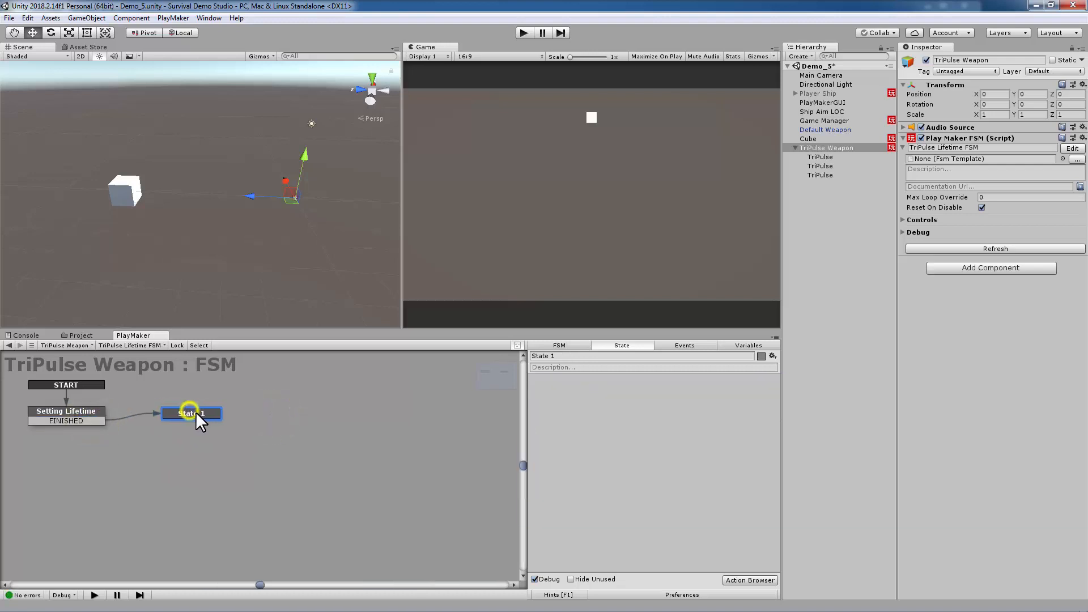
pyautogui.click(546, 356)
pyautogui.write('destro')
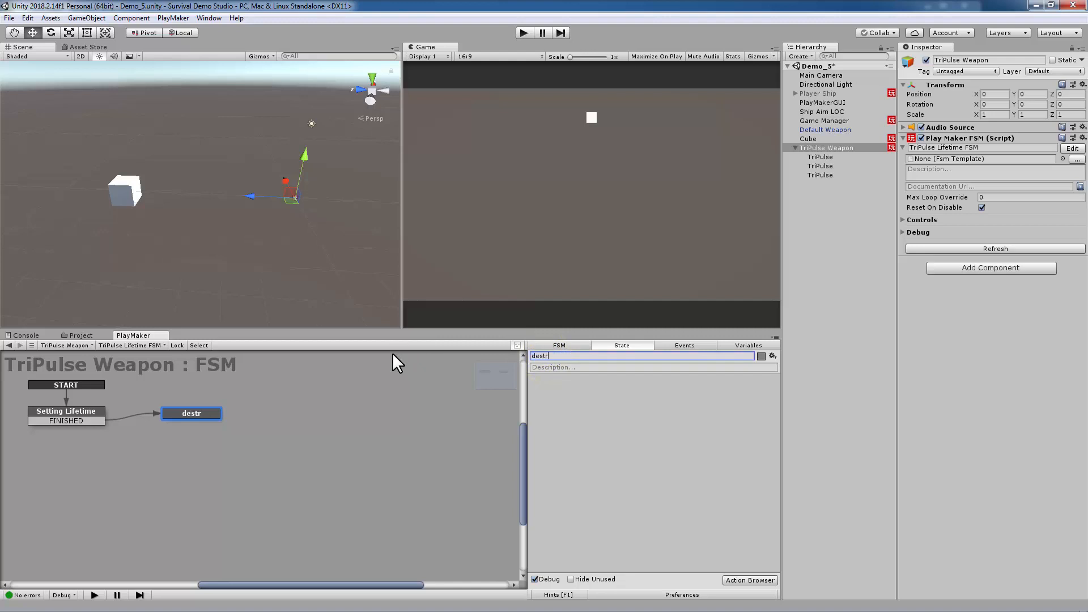
pyautogui.press('BackSpace')
pyautogui.press('BackSpace')
pyautogui.press('BackSpace')
pyautogui.press('BackSpace')
pyautogui.press('BackSpace')
pyautogui.press('BackSpace')
pyautogui.write('Destroy')
pyautogui.click(638, 432)
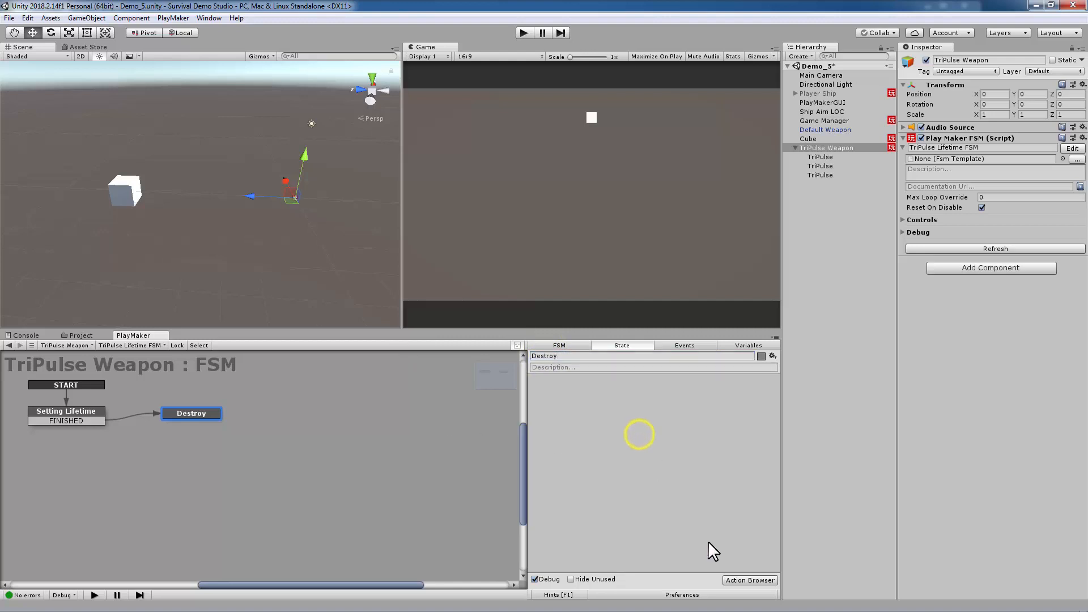
# Step: Add a Destroy Self action to the Destroy state
pyautogui.click(735, 579)
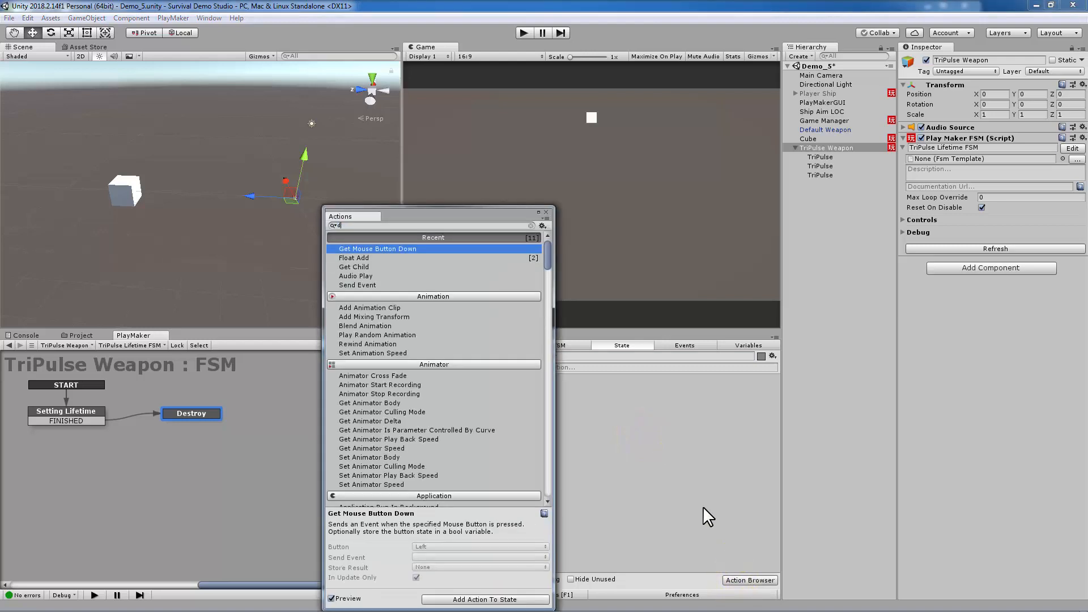
pyautogui.write('destroy')
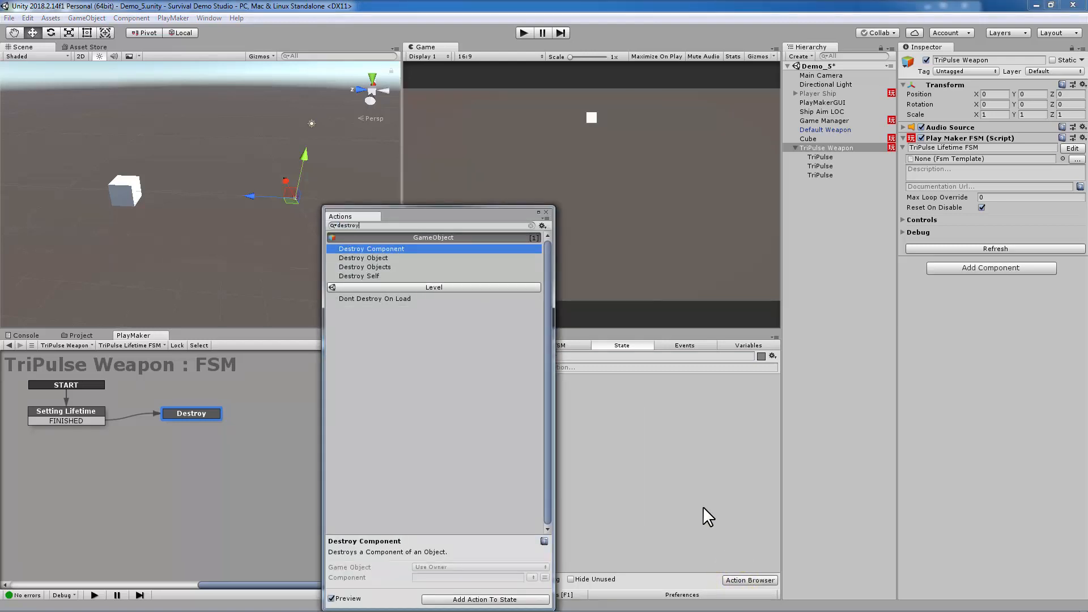
pyautogui.doubleClick(362, 274)
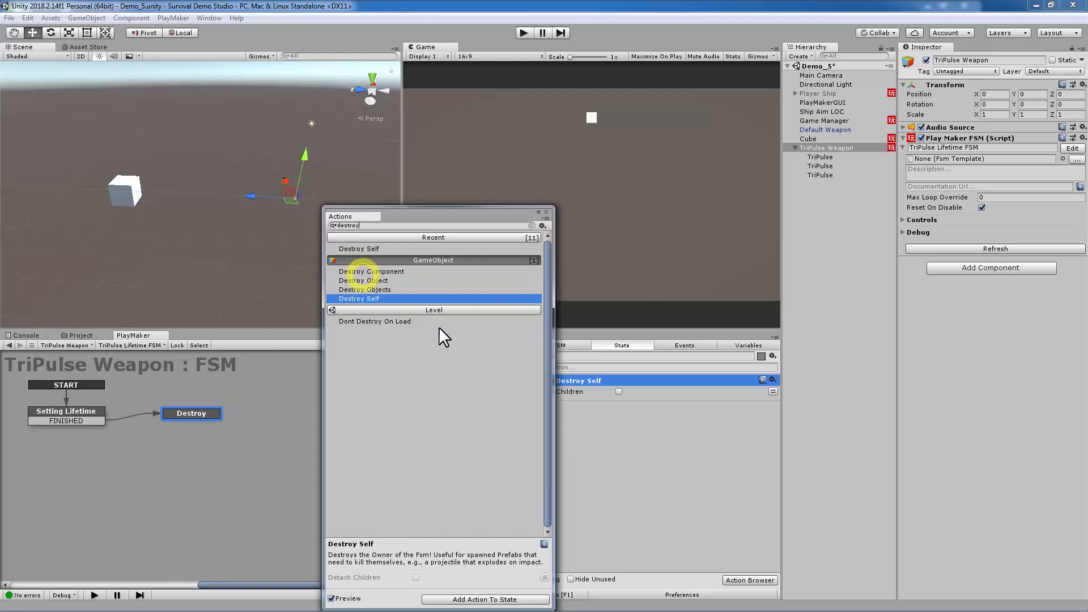
pyautogui.click(544, 212)
pyautogui.click(812, 149)
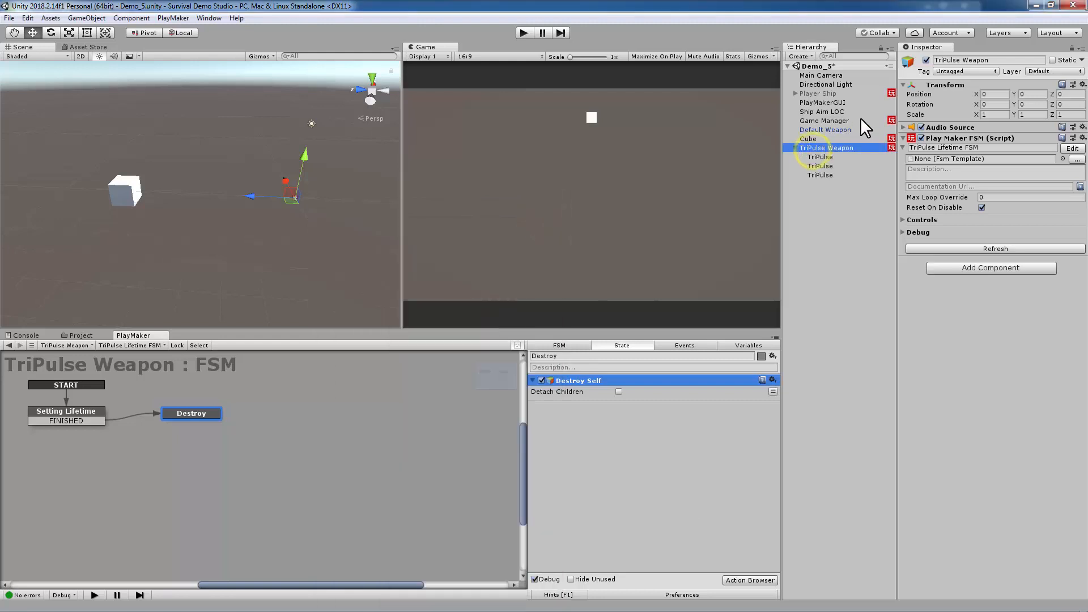
# Step: Set the finish event of the Wait action in the Setting Lifetime state to FINISHED
pyautogui.click(61, 411)
pyautogui.click(626, 391)
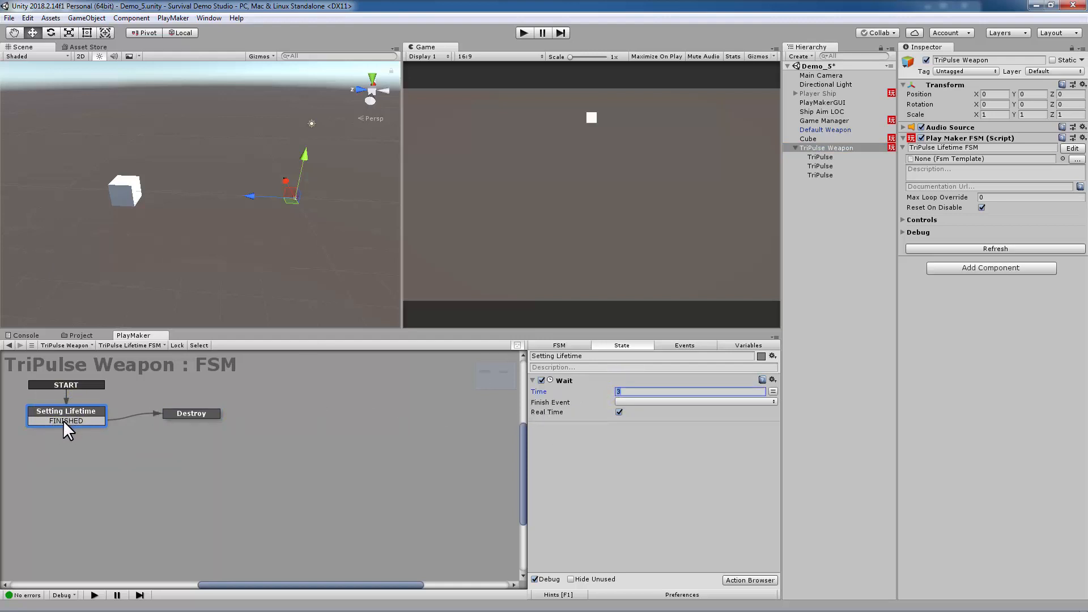
pyautogui.click(623, 401)
pyautogui.click(680, 425)
pyautogui.click(187, 415)
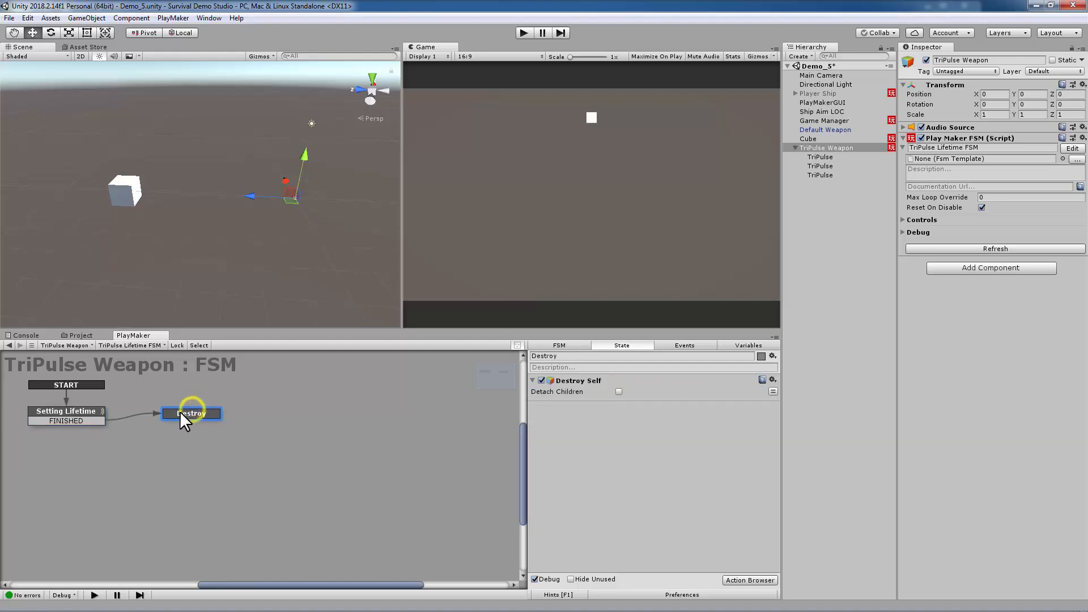
# Step: Run the scene to check the lifetime behaviour of TriPulse Weapon, and stop play mode
pyautogui.click(810, 147)
pyautogui.click(522, 32)
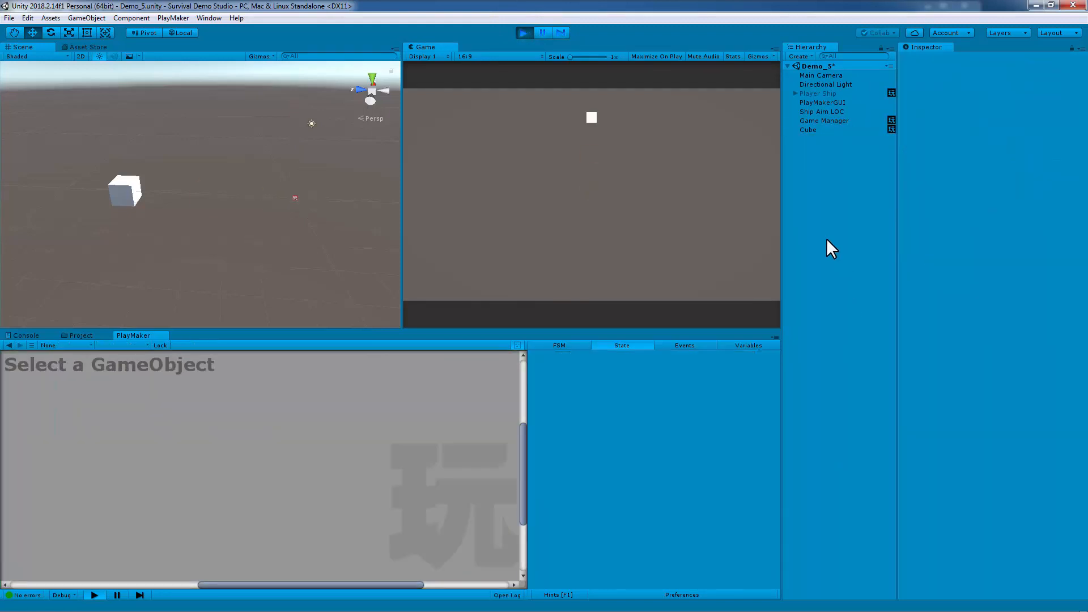
pyautogui.click(523, 33)
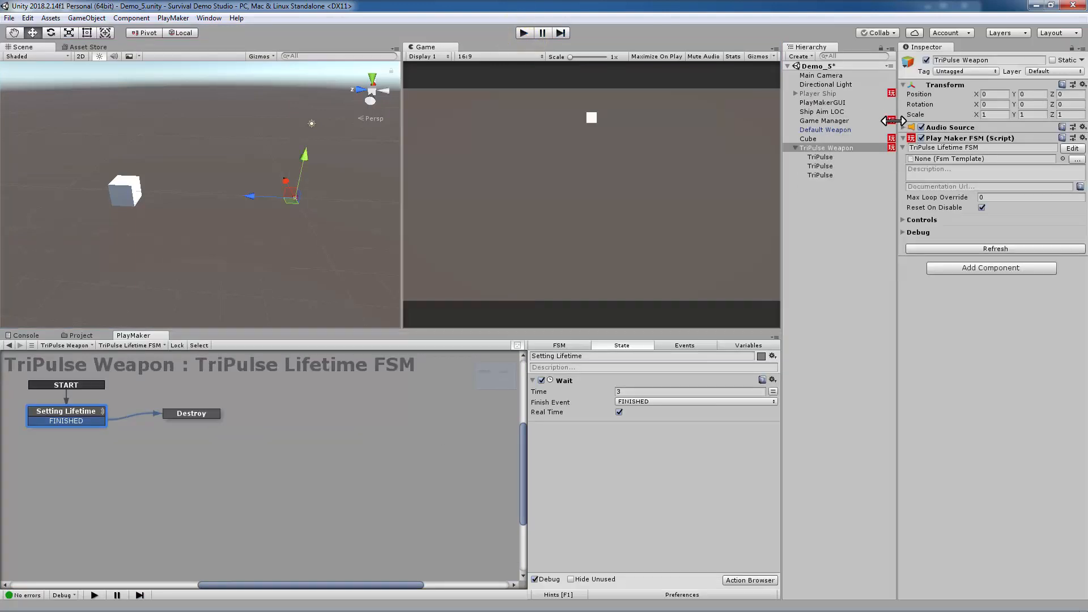
# Step: Collapse the TriPulse Weapon object and save it as a prefab in the Prefabs folder
pyautogui.click(795, 148)
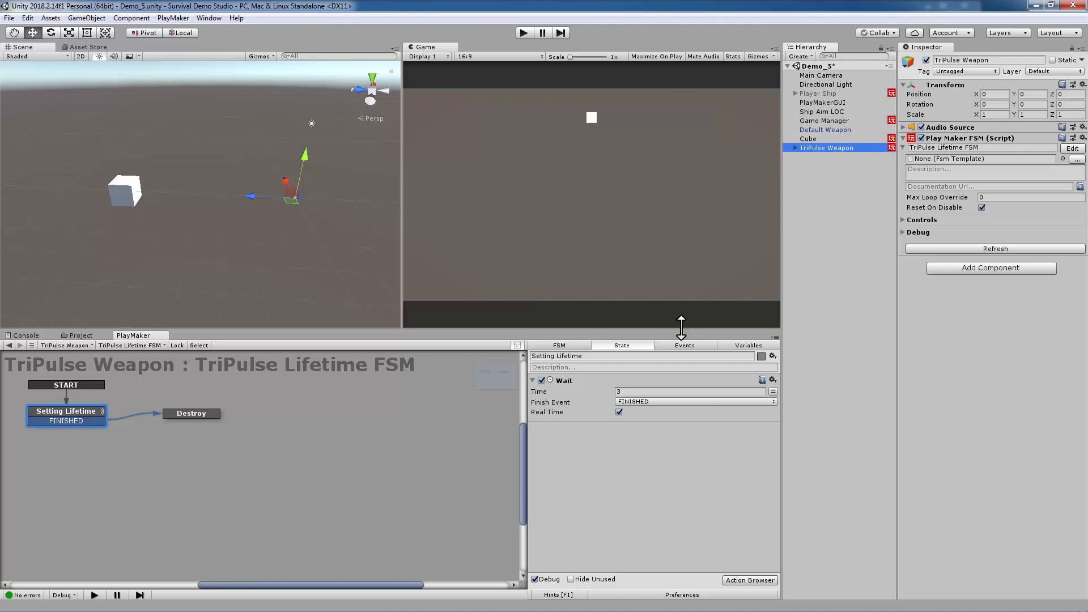
pyautogui.click(74, 336)
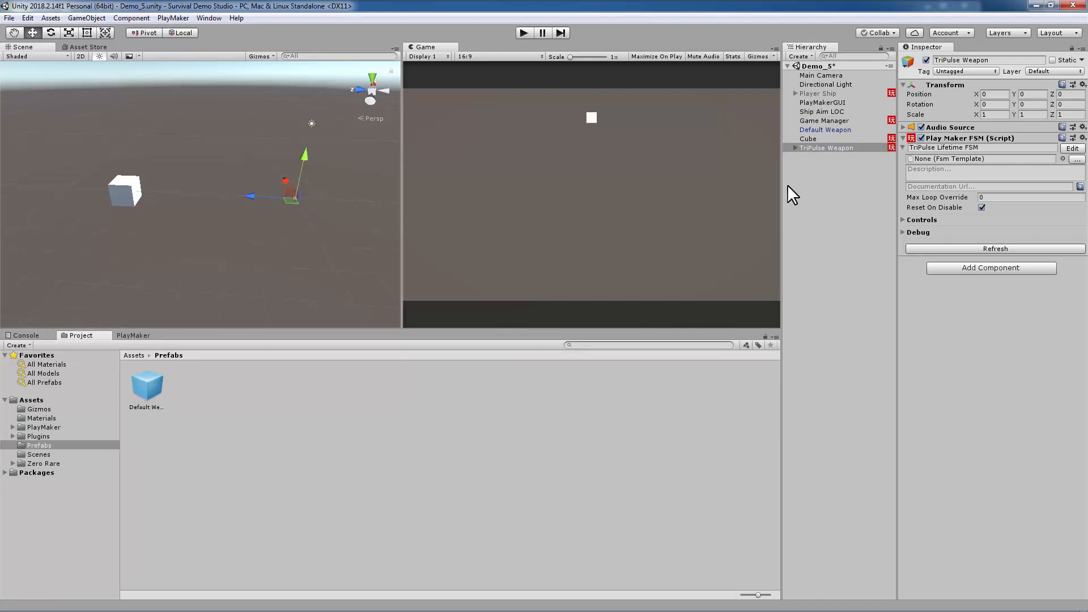
pyautogui.moveTo(822, 147); pyautogui.dragTo(332, 539)
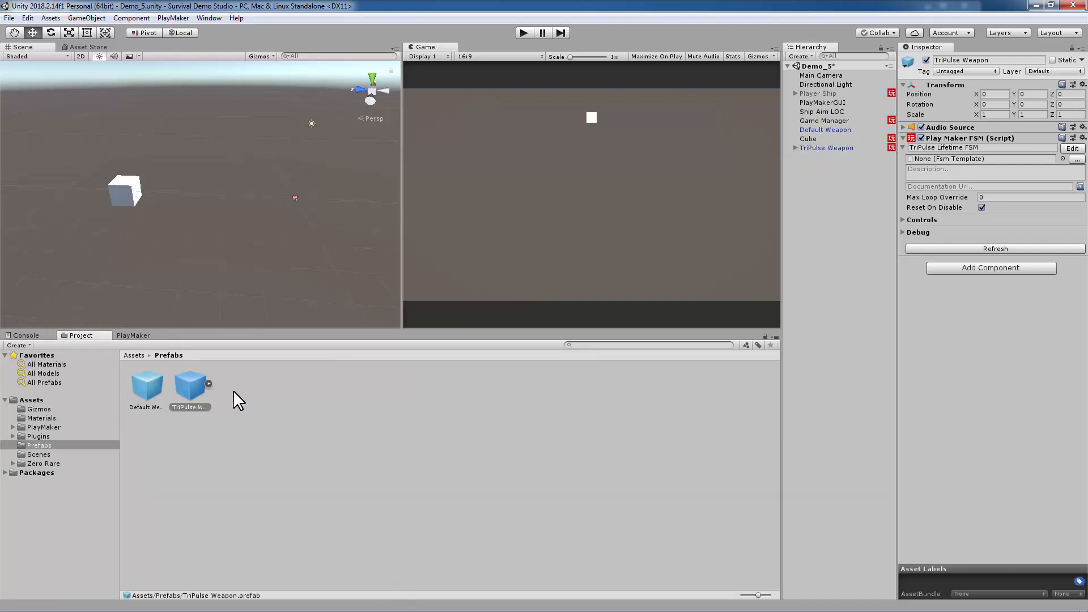
# Step: Move Default Weapon directly above TriPulse Weapon in the scene's object order and deactivate both weapon objects
pyautogui.moveTo(822, 129); pyautogui.dragTo(826, 143)
pyautogui.click(821, 148)
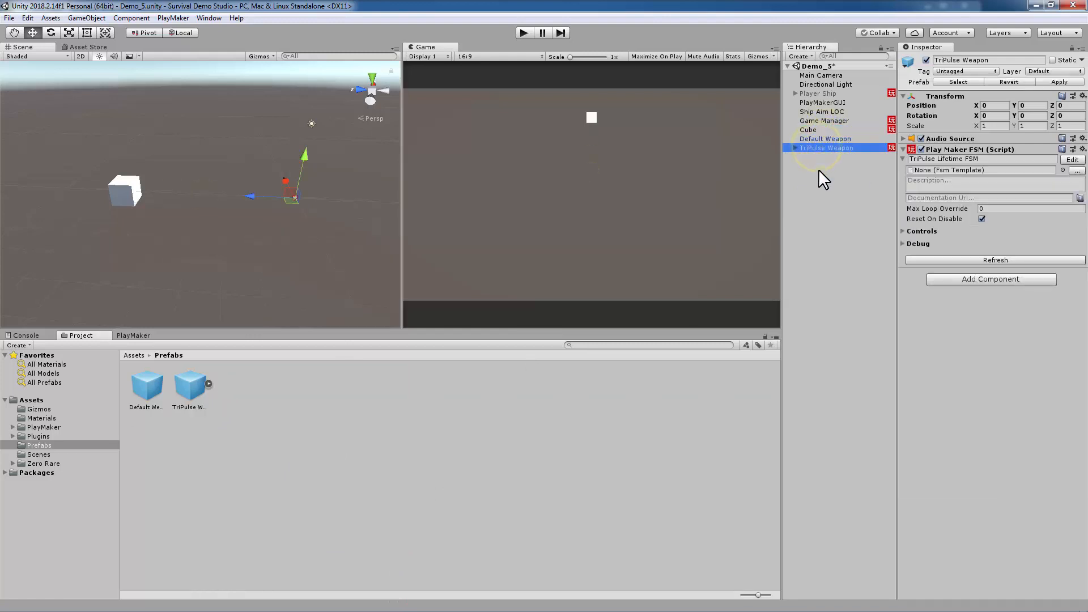
pyautogui.click(815, 139)
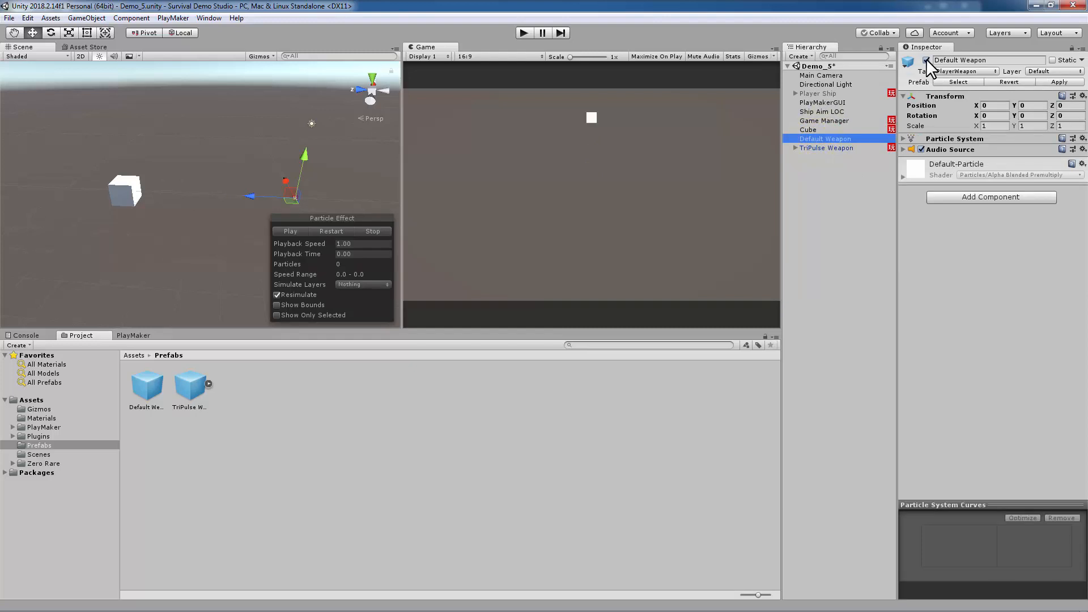
pyautogui.click(822, 148)
pyautogui.click(926, 60)
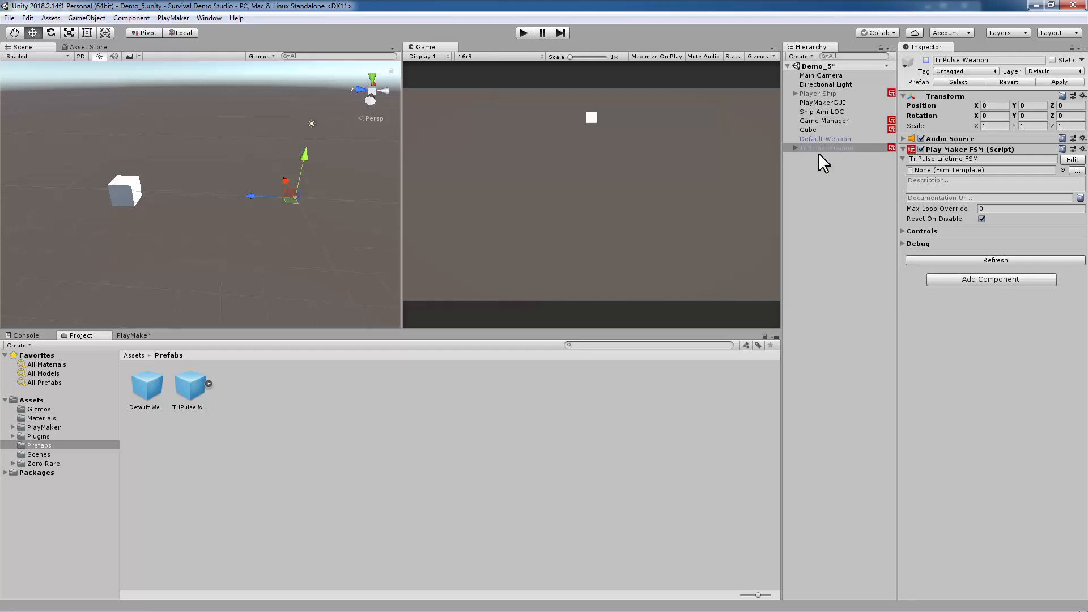
pyautogui.click(826, 189)
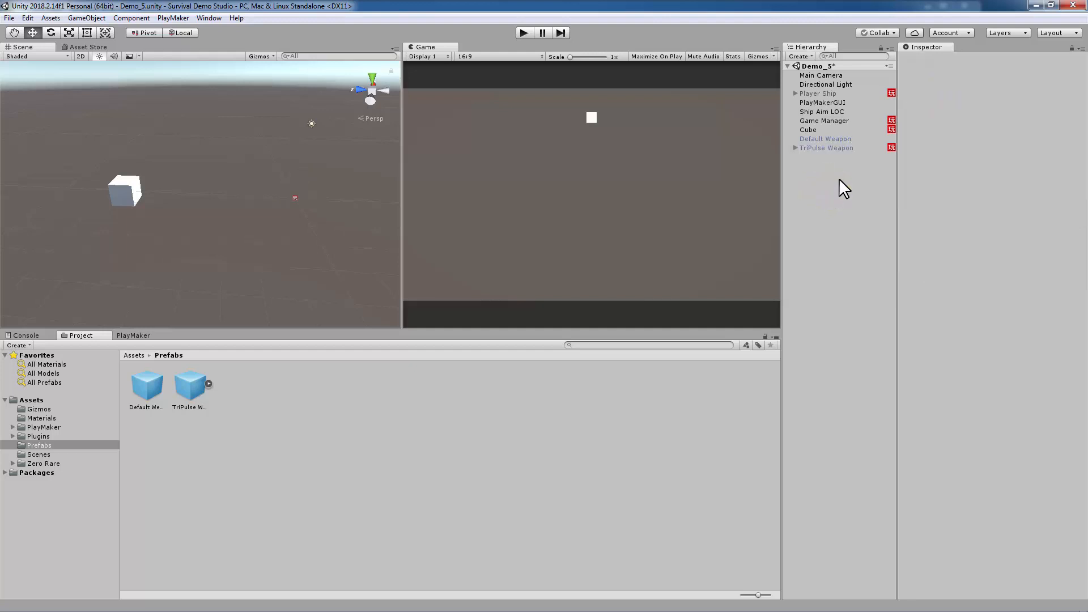
# Step: Delete the Cube object from the scene
pyautogui.click(822, 130)
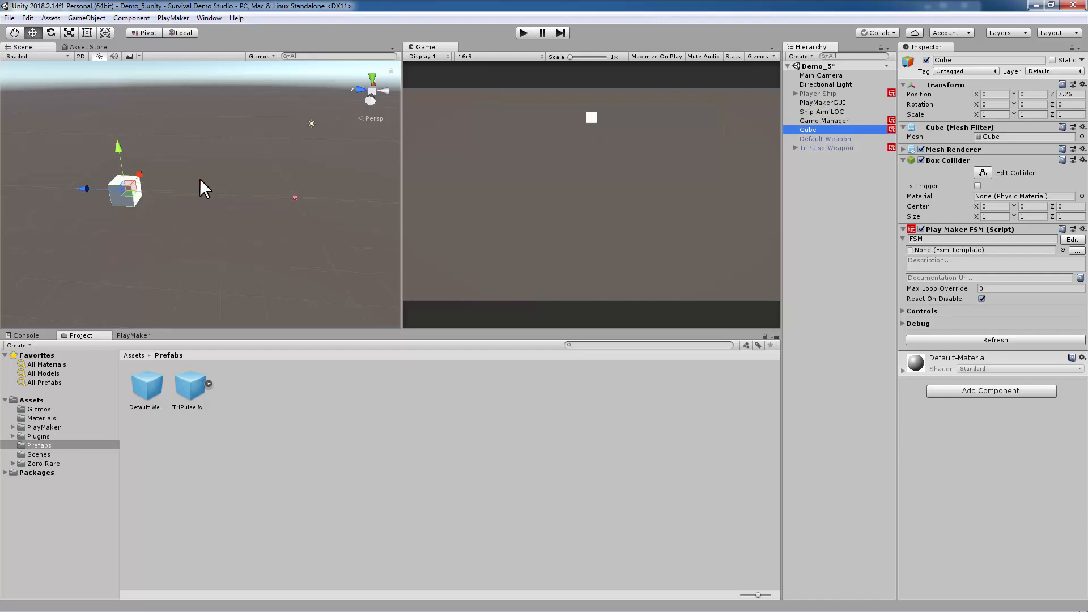
pyautogui.rightClick(815, 128)
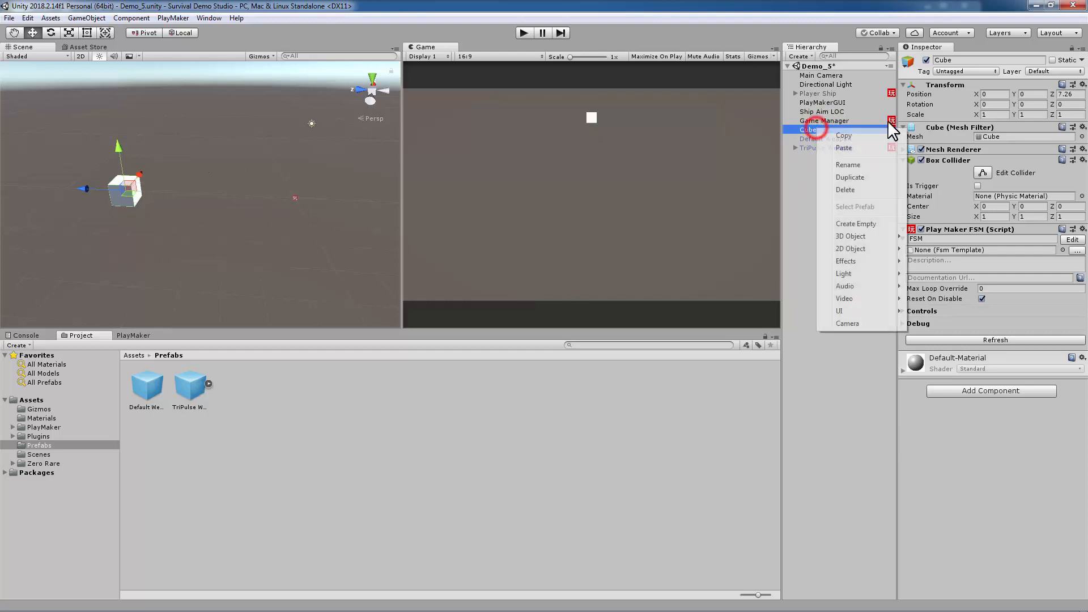
pyautogui.click(845, 190)
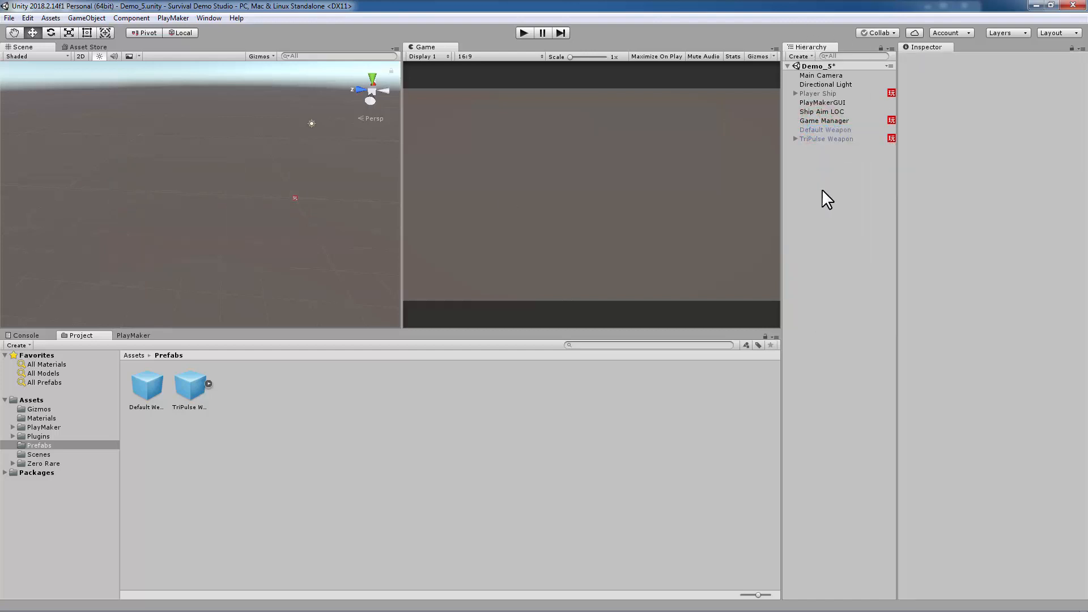